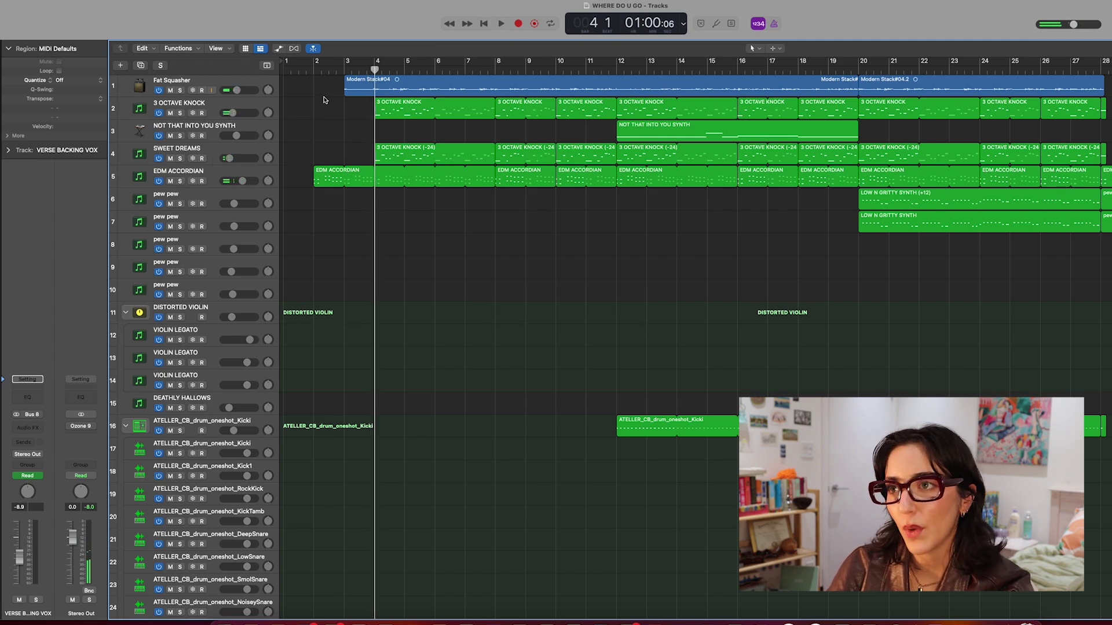
Solo the EDM ACCORDIAN track and play it from bar 2, and again from bar 8
scroll(394, 158, "down", 15)
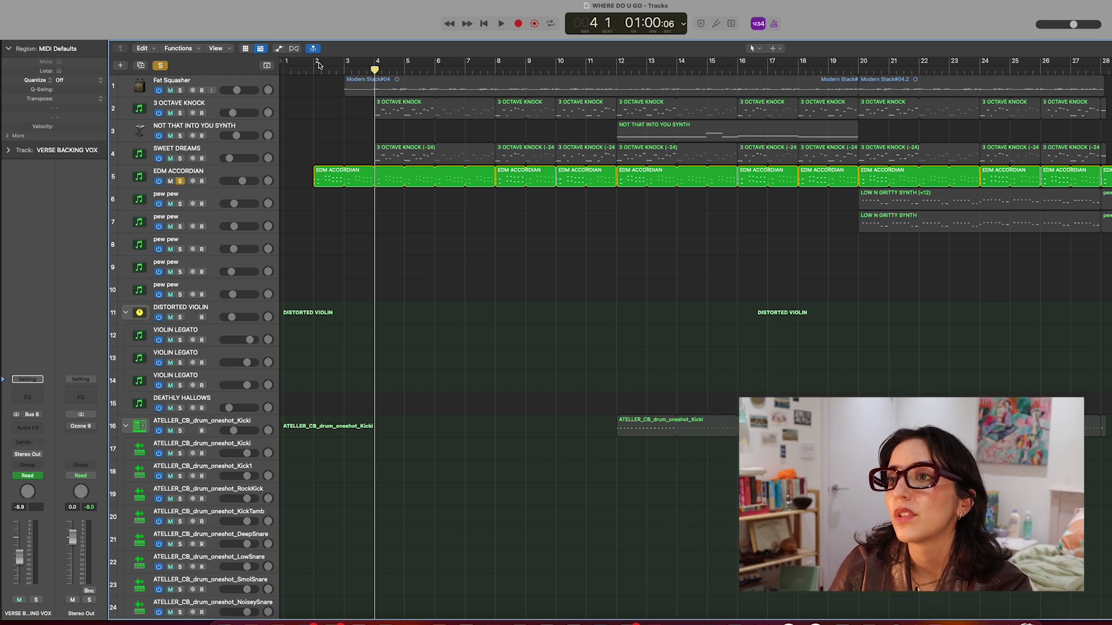
left_click(311, 71)
key("space")
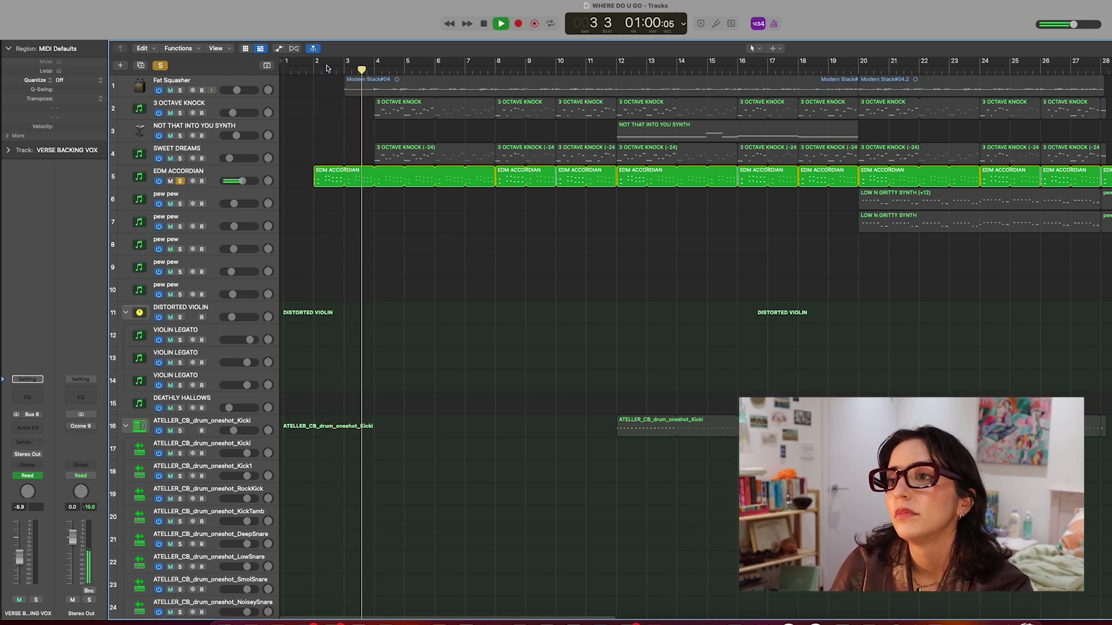
key("space")
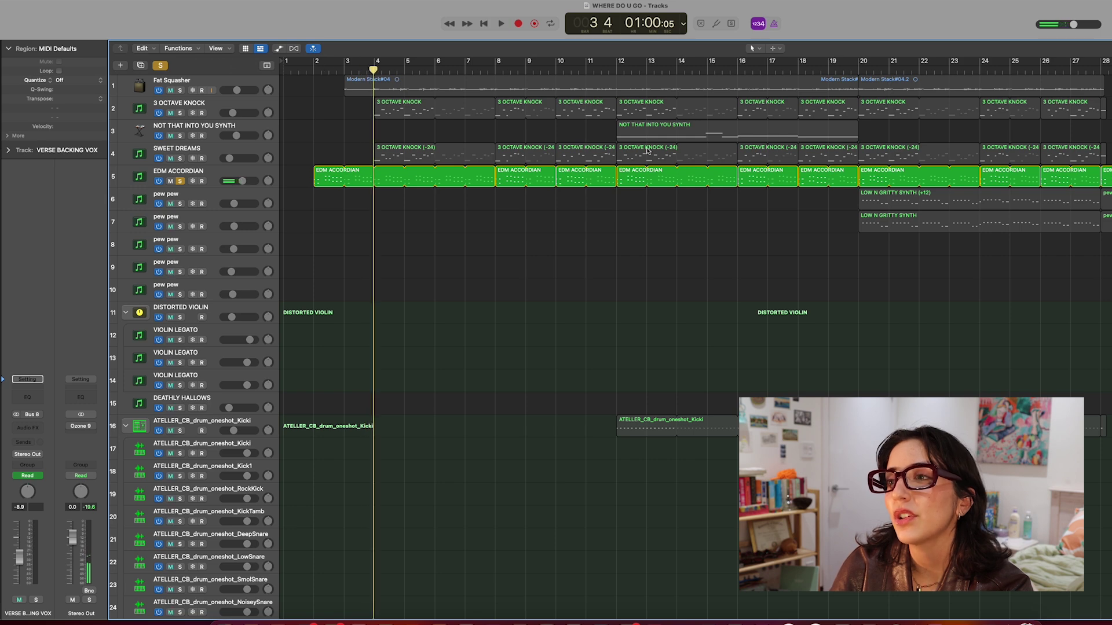
left_click(496, 66)
key("space")
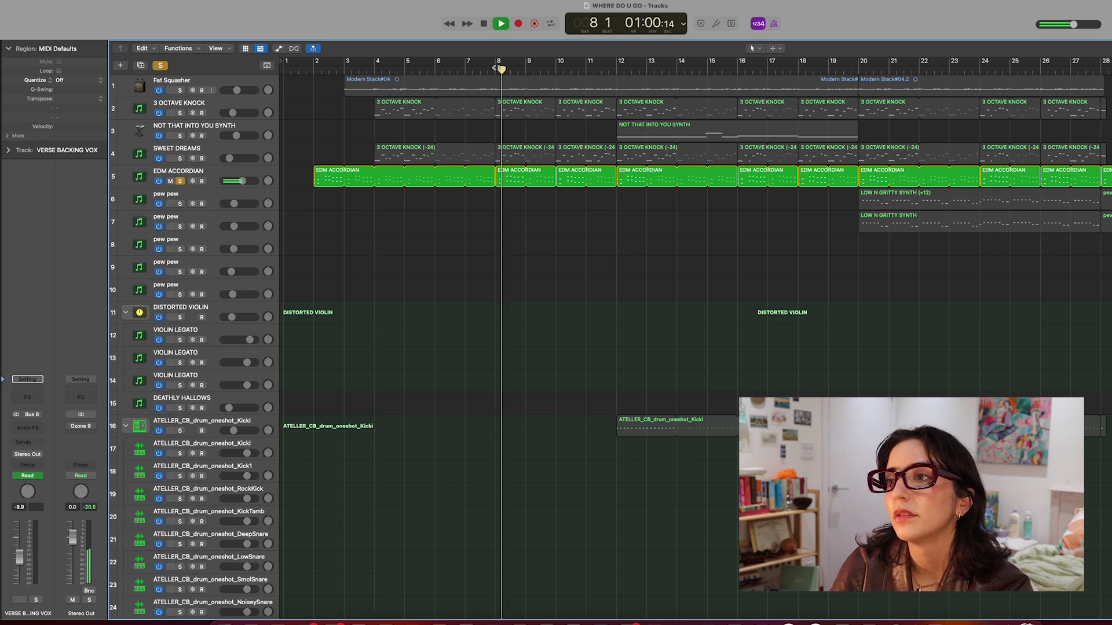
key("space")
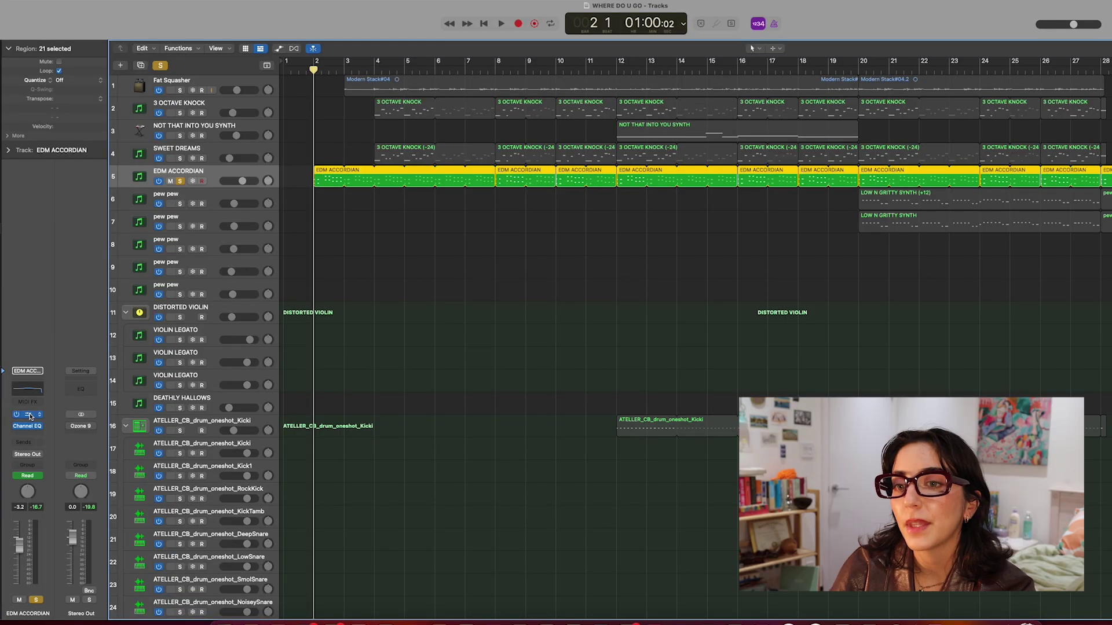
Examine the OP-Xa V preset and the Channel EQ curve on the EDM ACCORDIAN track, closing each plug-in window
left_click(30, 416)
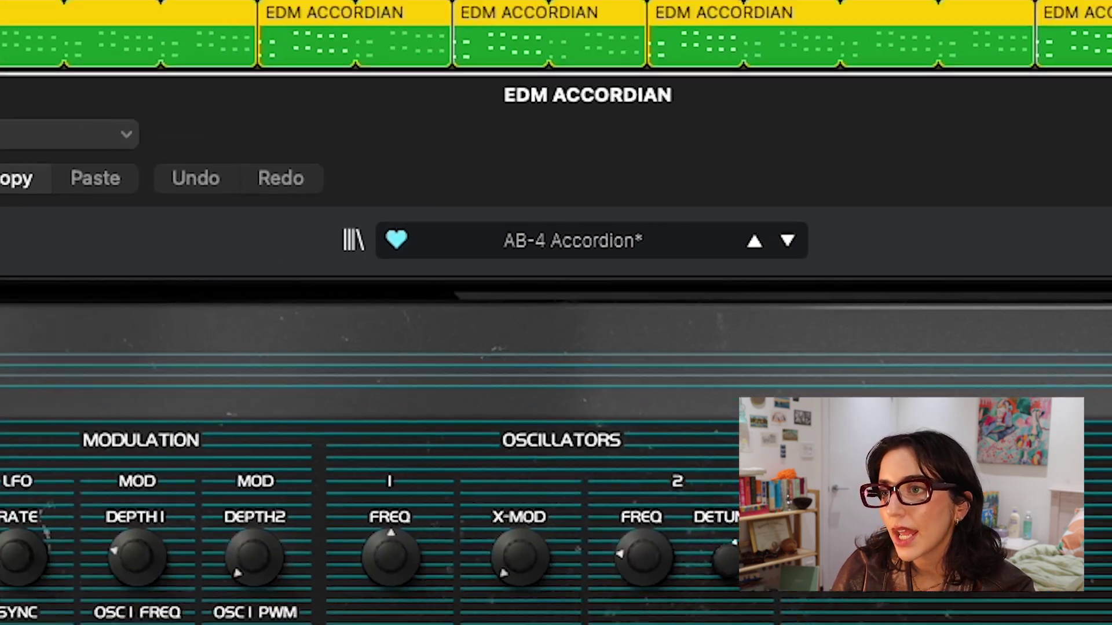
left_click(7, 155)
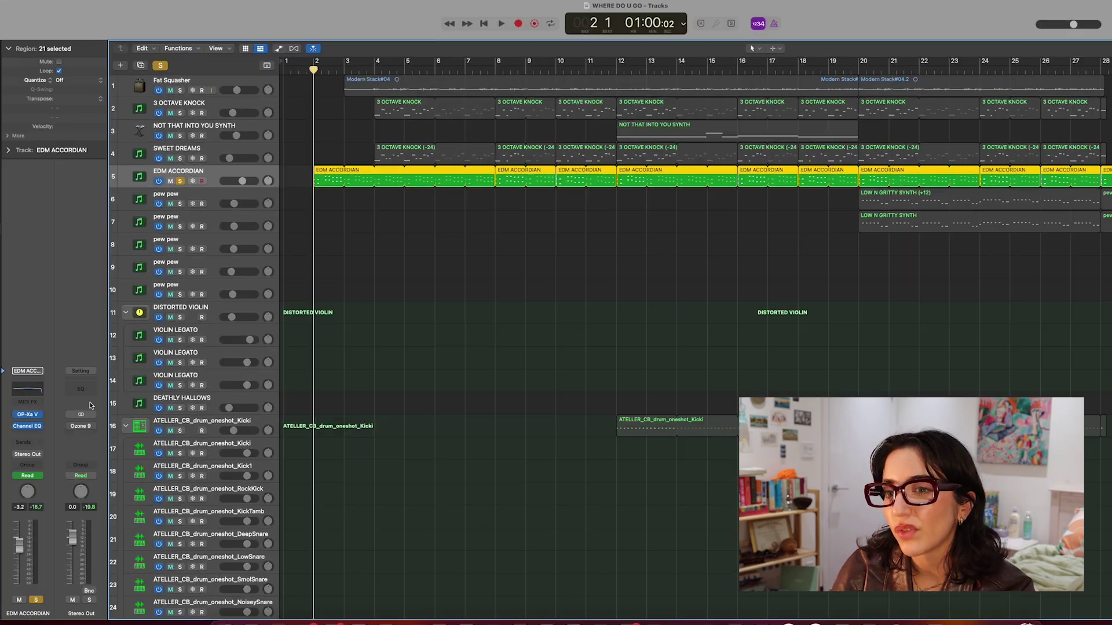
left_click(32, 427)
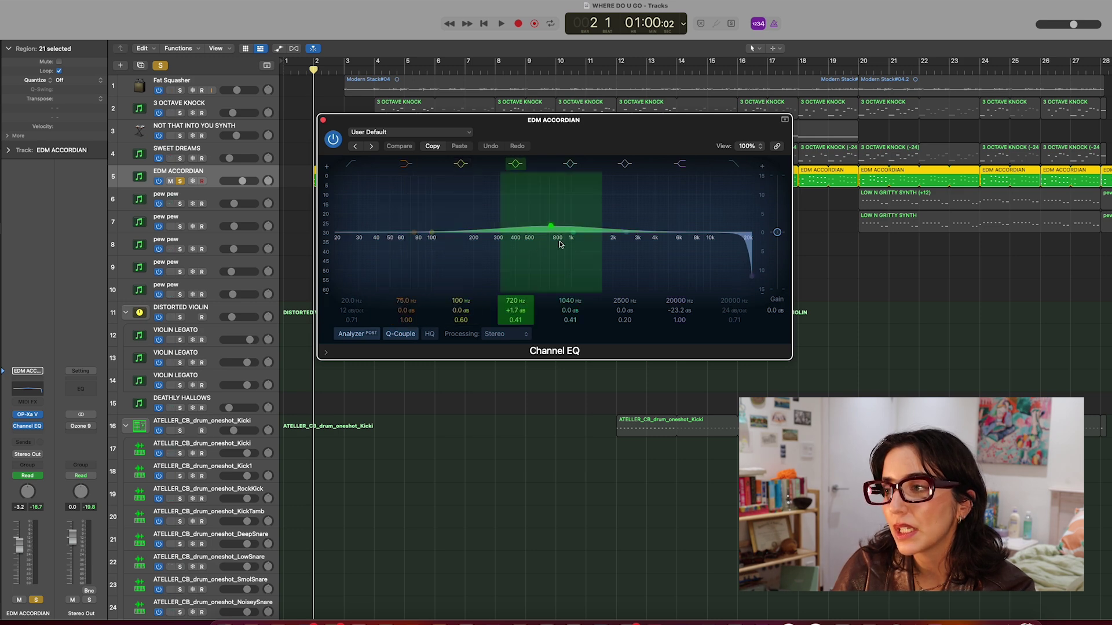
left_click(323, 120)
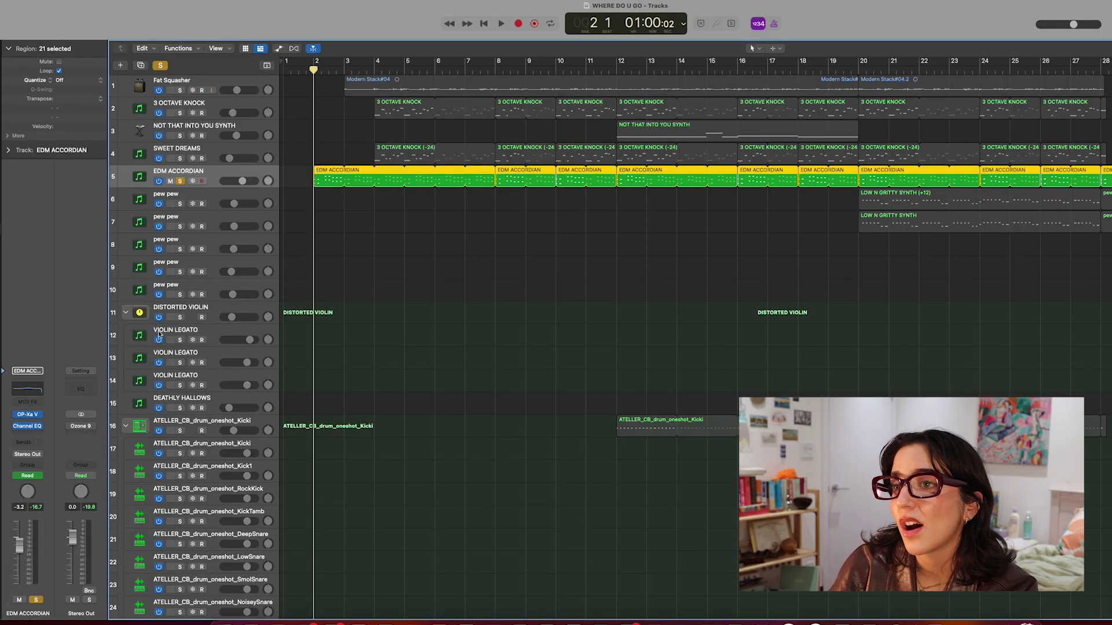
Unsolo EDM ACCORDIAN, place the playhead at bar 3 and solo the BB3_110_drum_break_baddog track
left_click(180, 181)
scroll(290, 230, "down", 20)
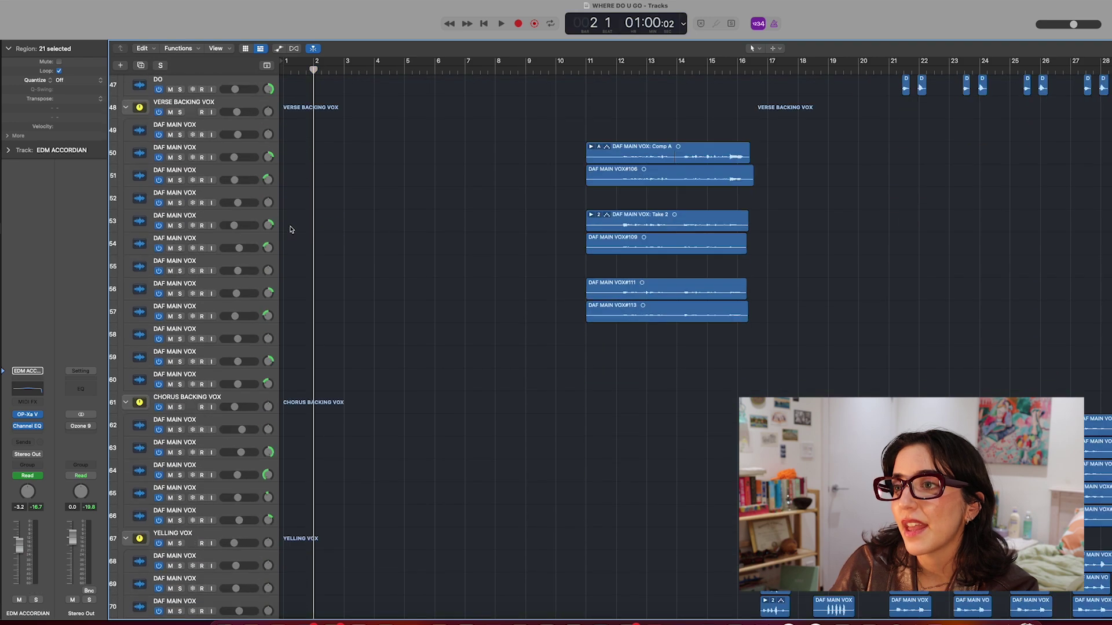
scroll(290, 229, "up", 1)
left_click(344, 71)
left_click_drag(181, 567, 180, 519)
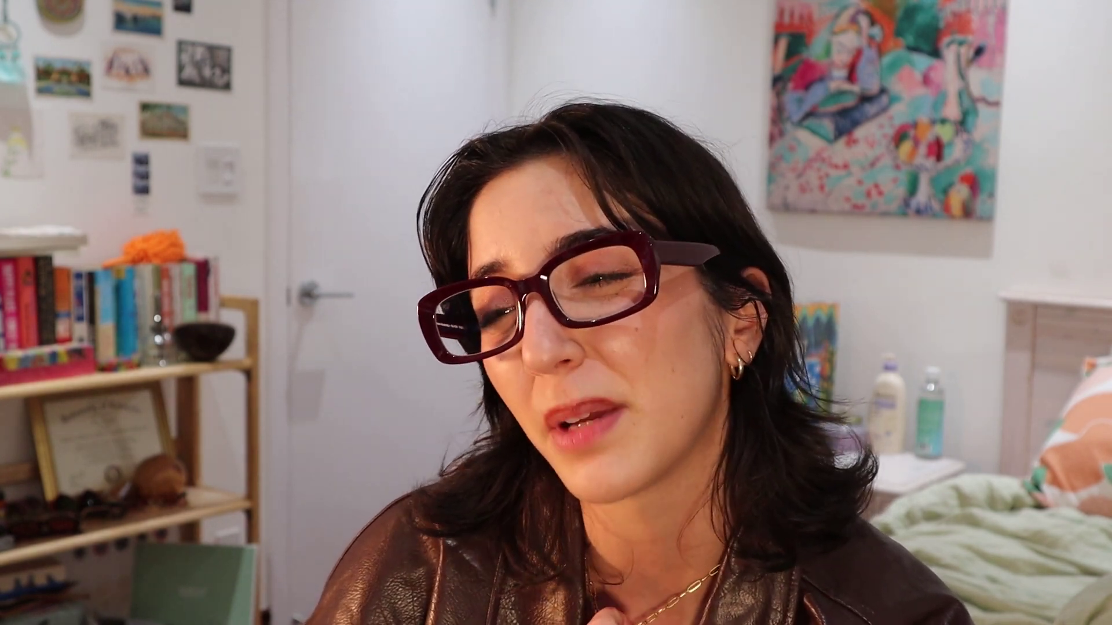
Search the Splice sound library for "baddog" and preview BB3_110_drum_break_baddog.wav
type("baddog")
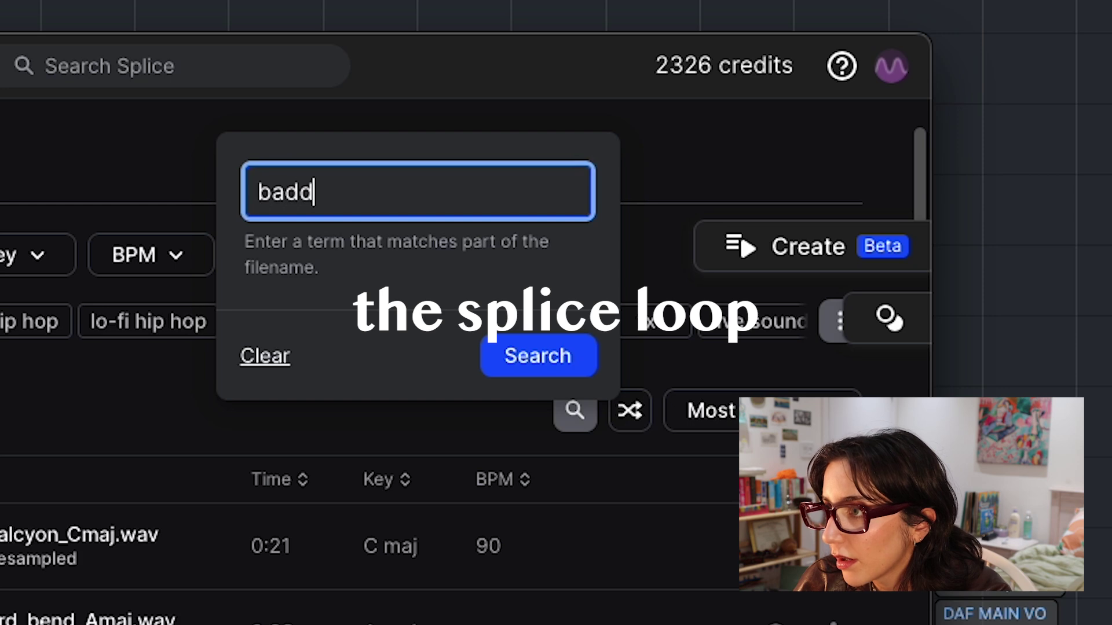
key("Return")
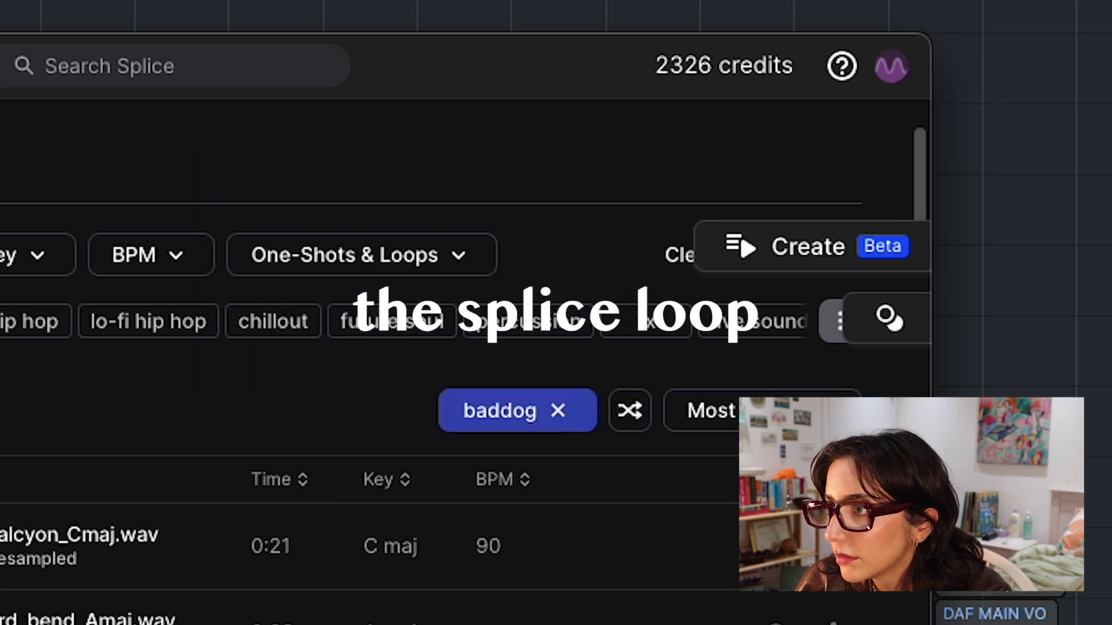
left_click(427, 360)
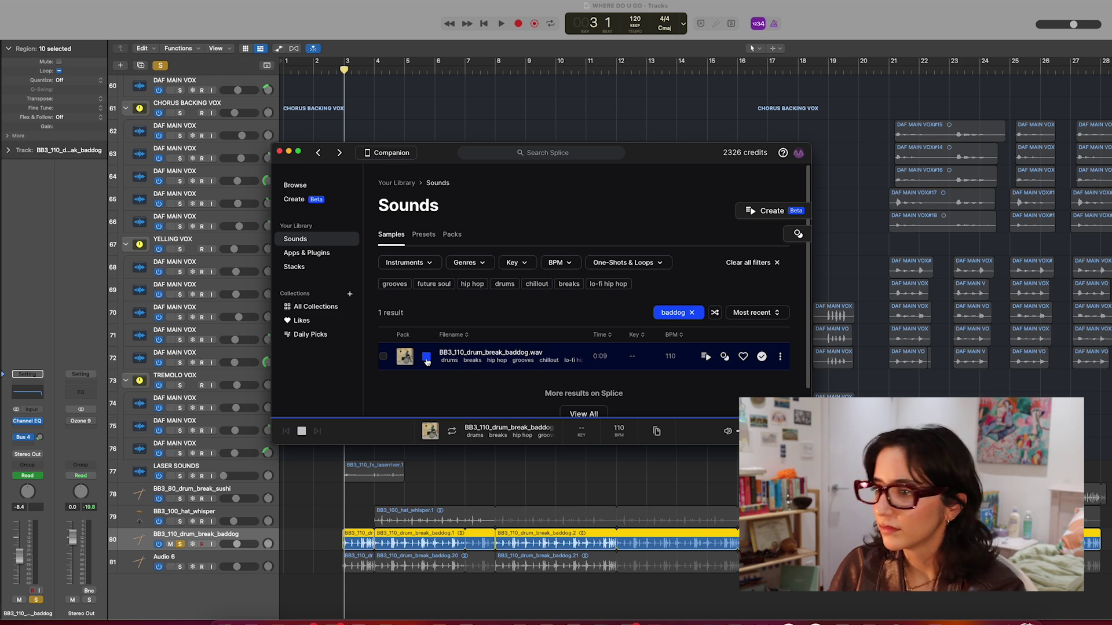
left_click(427, 358)
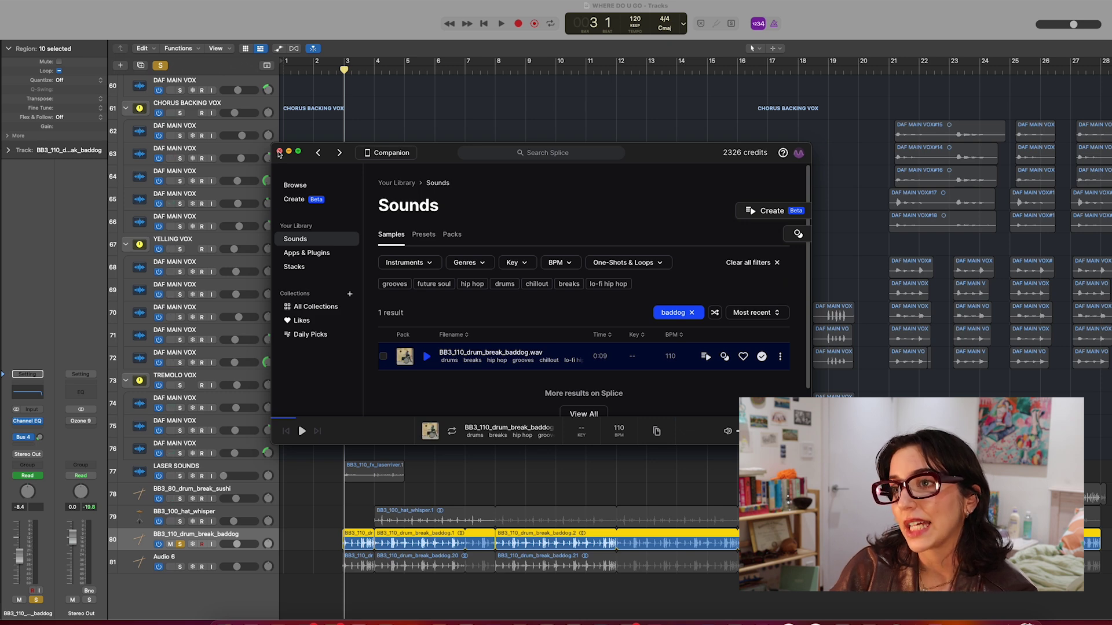
Close Splice, bypass the effects on the BB3_110_drum_break_baddog track and play it from bar 3
left_click(279, 152)
left_click(571, 120)
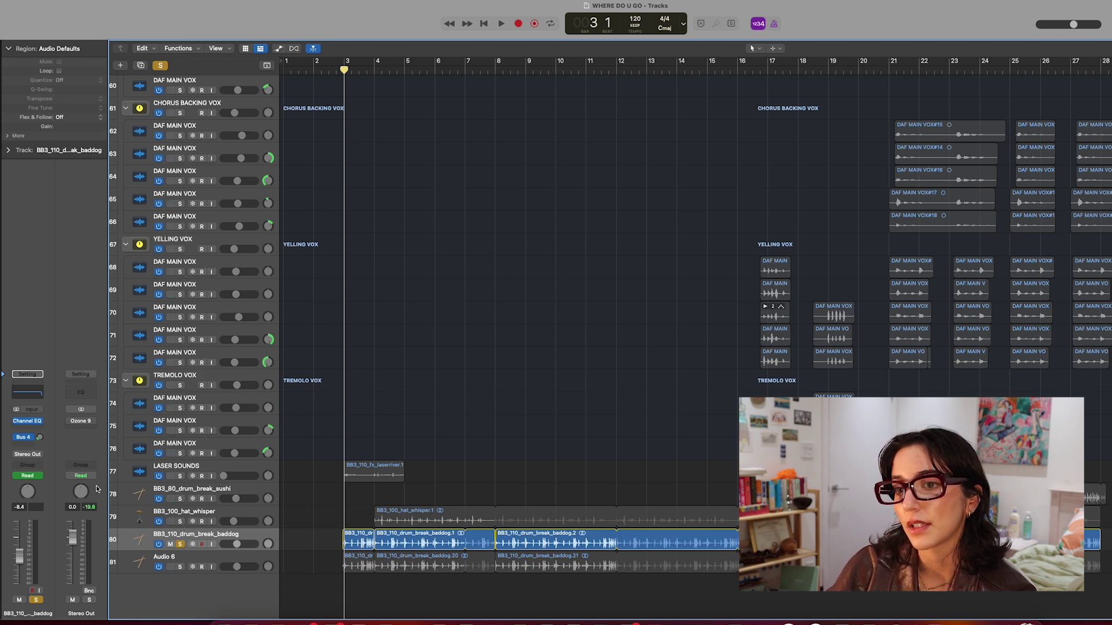
left_click(17, 422)
key("space")
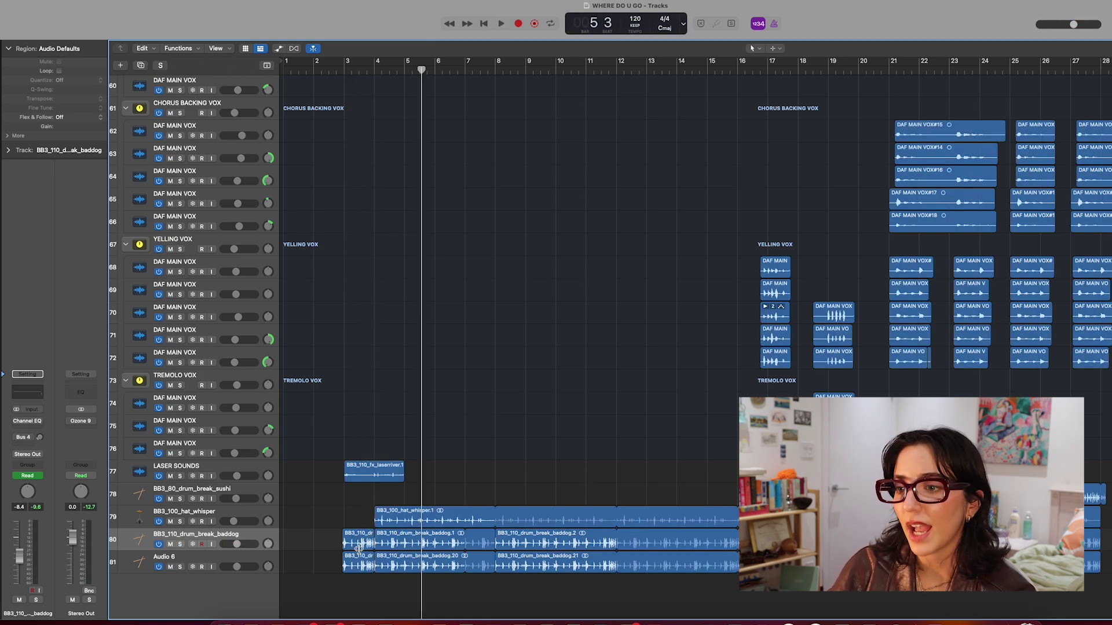
Duplicate the BB3_110_drum_break_baddog track without its regions and place BB3_110_drum_break_baddog.wav from Splice on it at bar 3
left_click(193, 540)
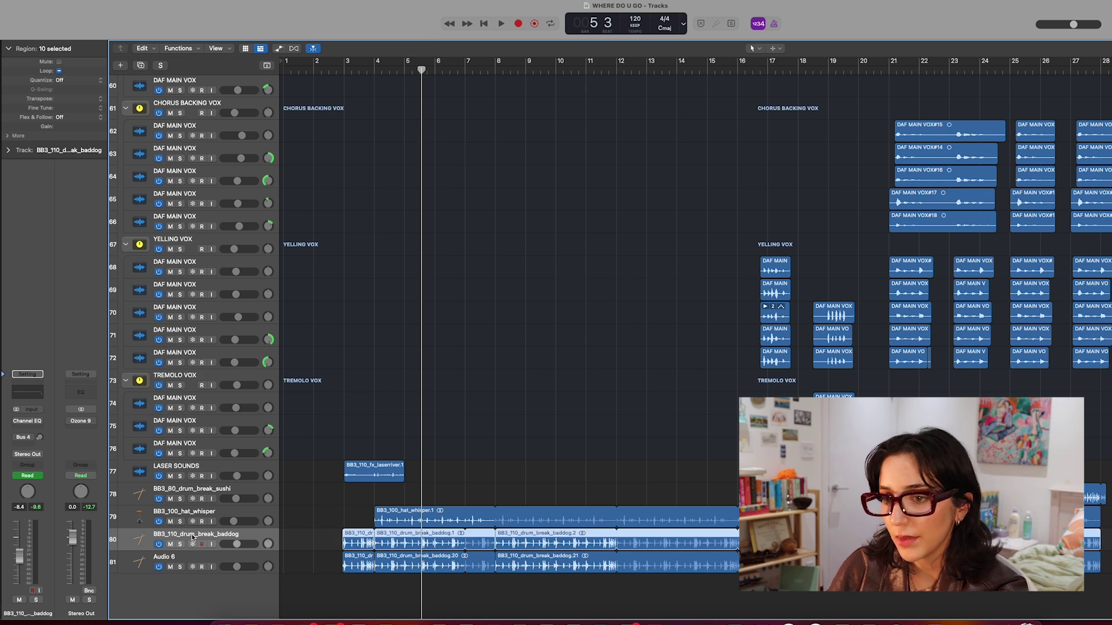
key("super+d")
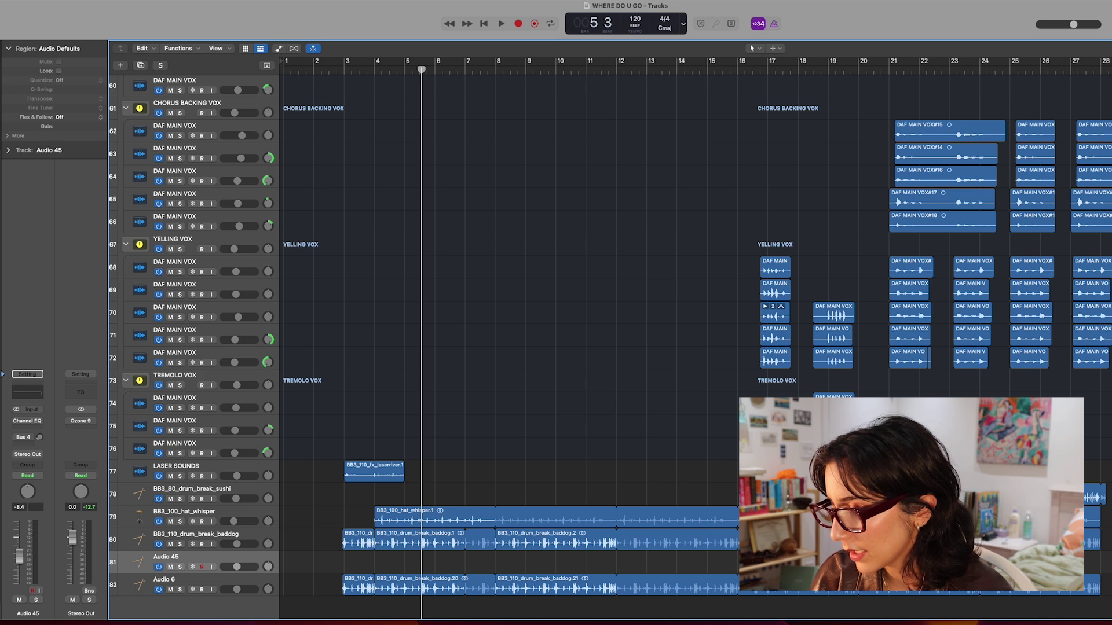
key("super+Tab")
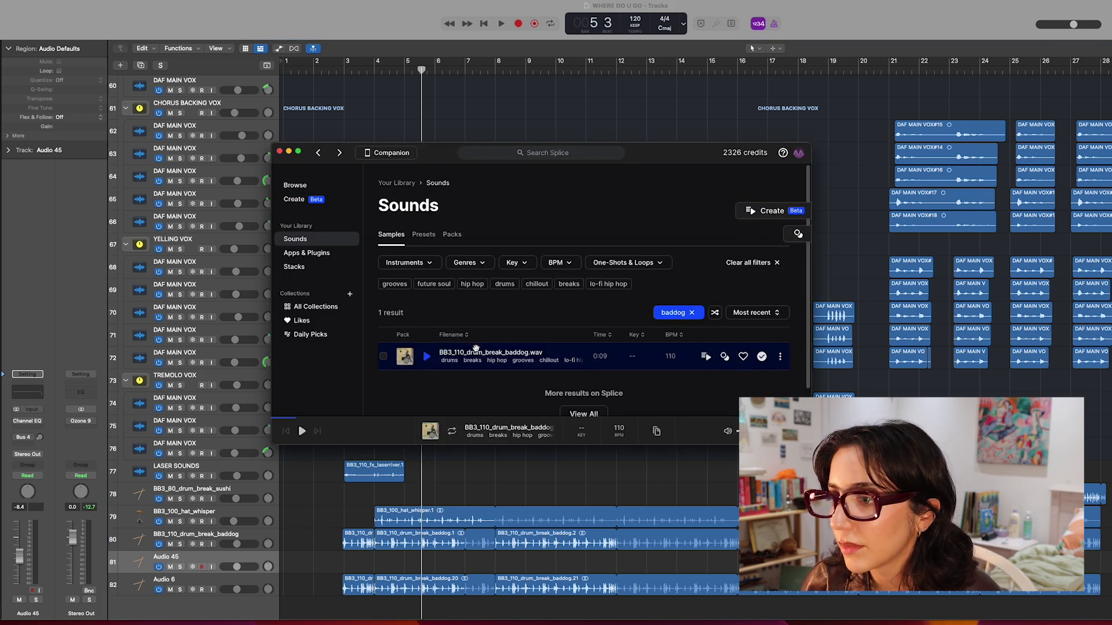
left_click_drag(474, 352, 344, 567)
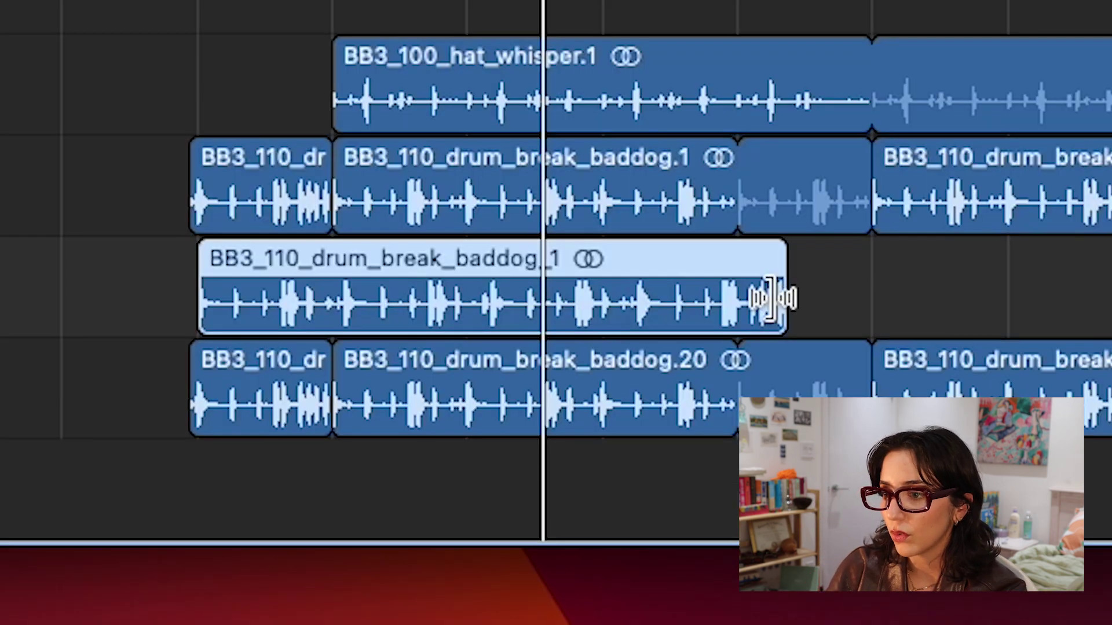
Time-stretch the newly placed baddog loop to end at bar 7, then solo its track and play it
left_click_drag(772, 298, 727, 318)
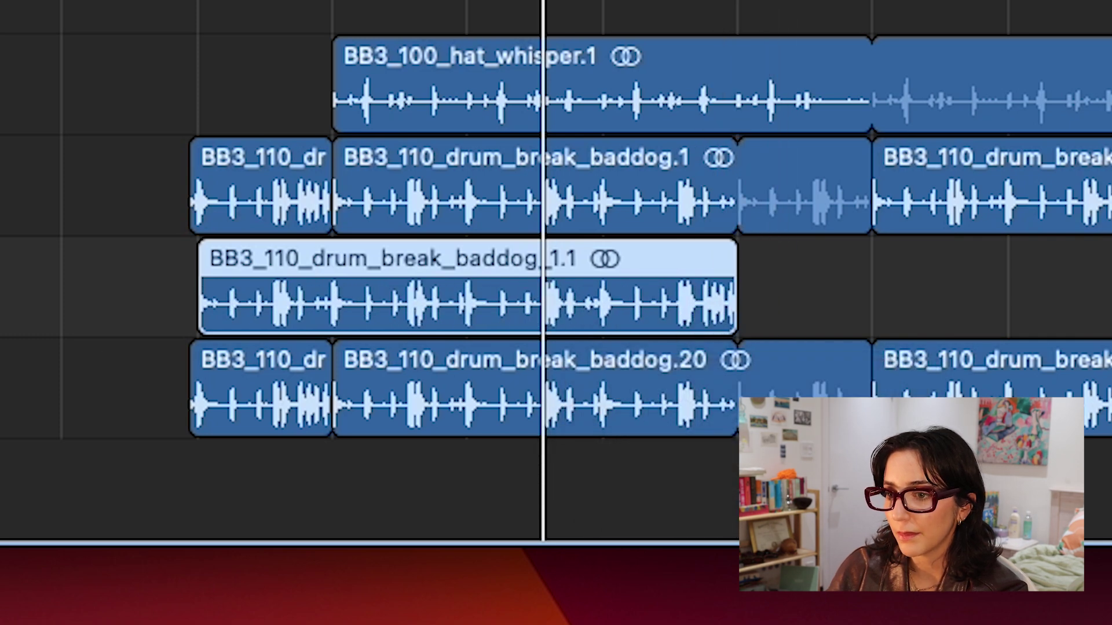
key("ctrl+s")
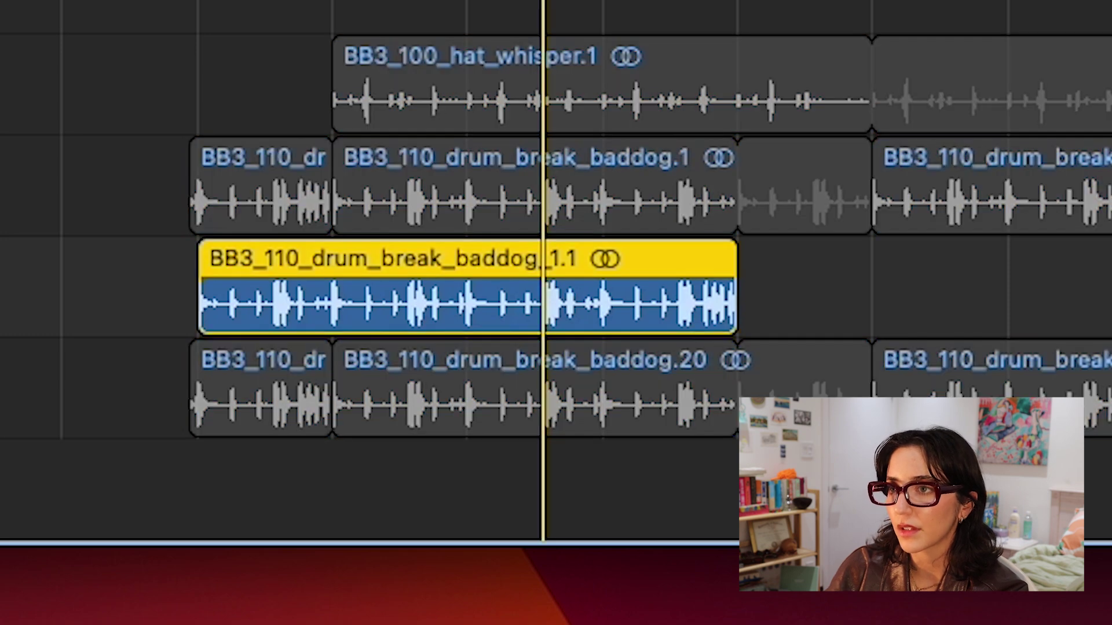
key("space")
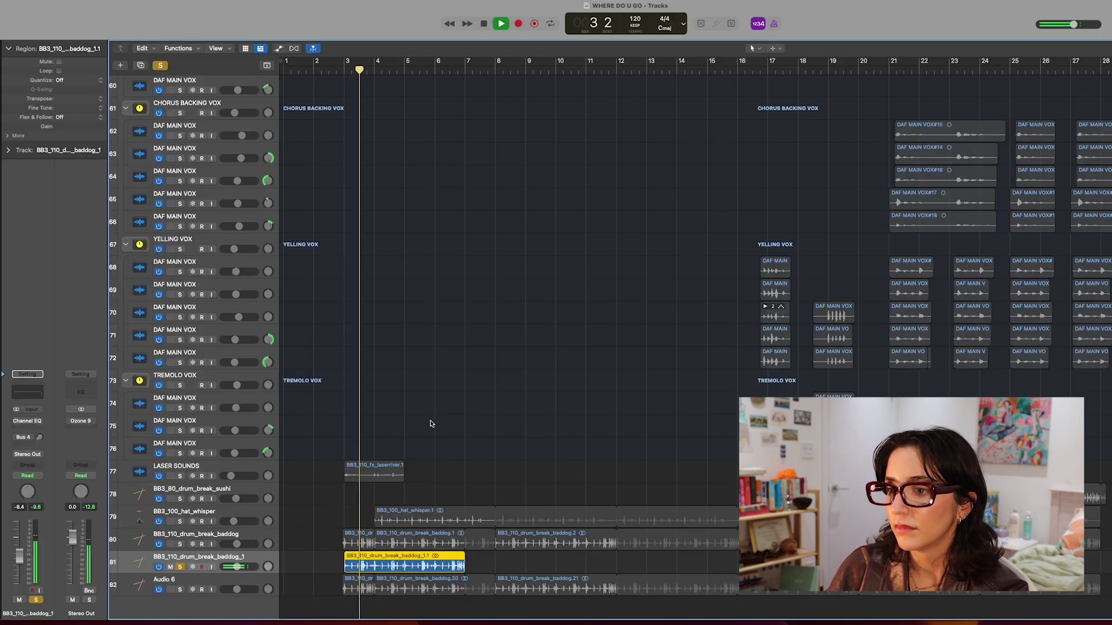
key("space")
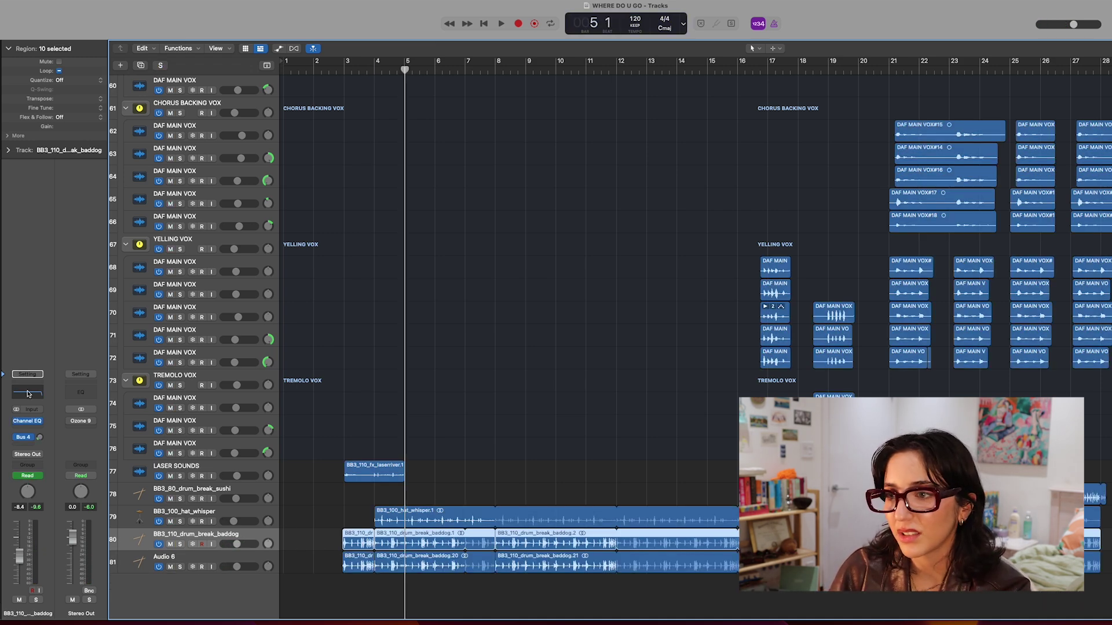
Compare the Channel EQ curves of the BB3_110_drum_break_baddog and Audio 6 tracks, soloing and playing Audio 6
left_click(27, 394)
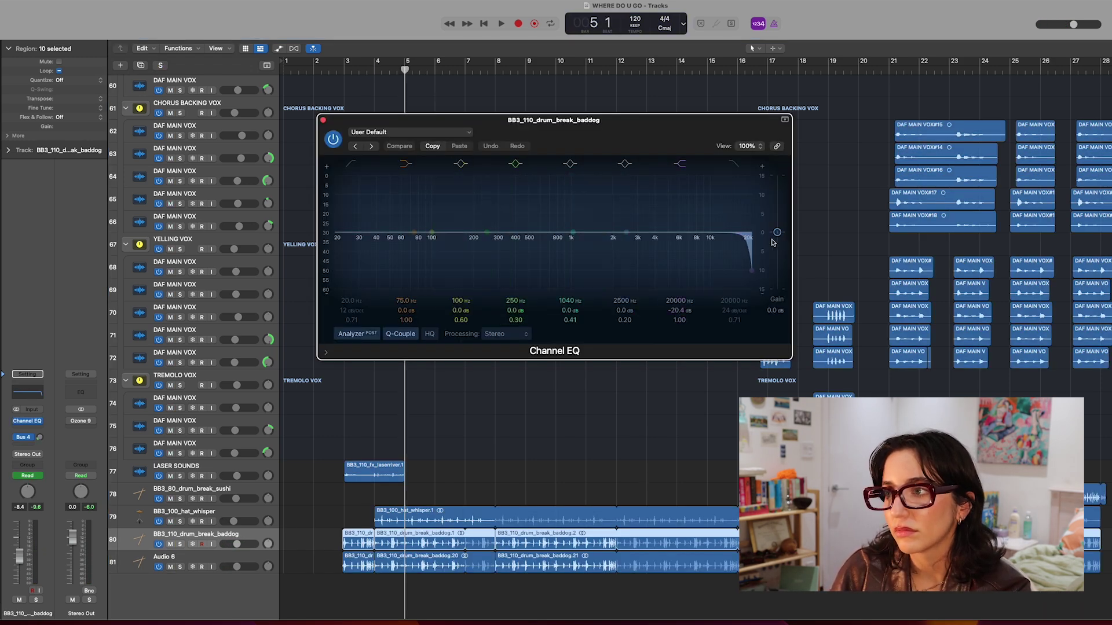
key("super+w")
left_click(181, 567)
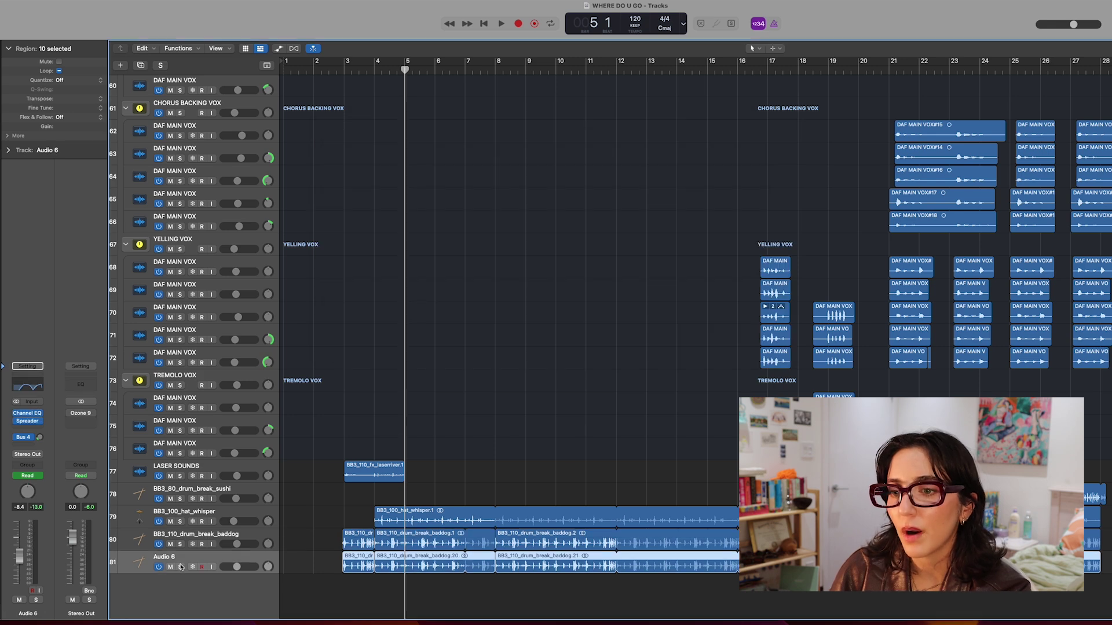
left_click(180, 567)
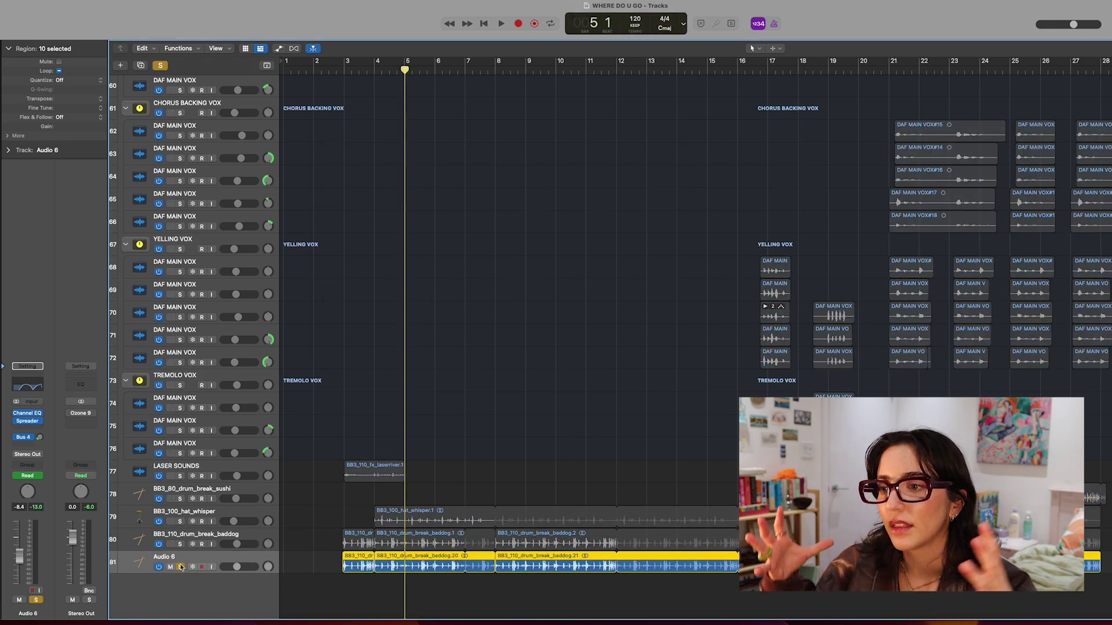
left_click(25, 382)
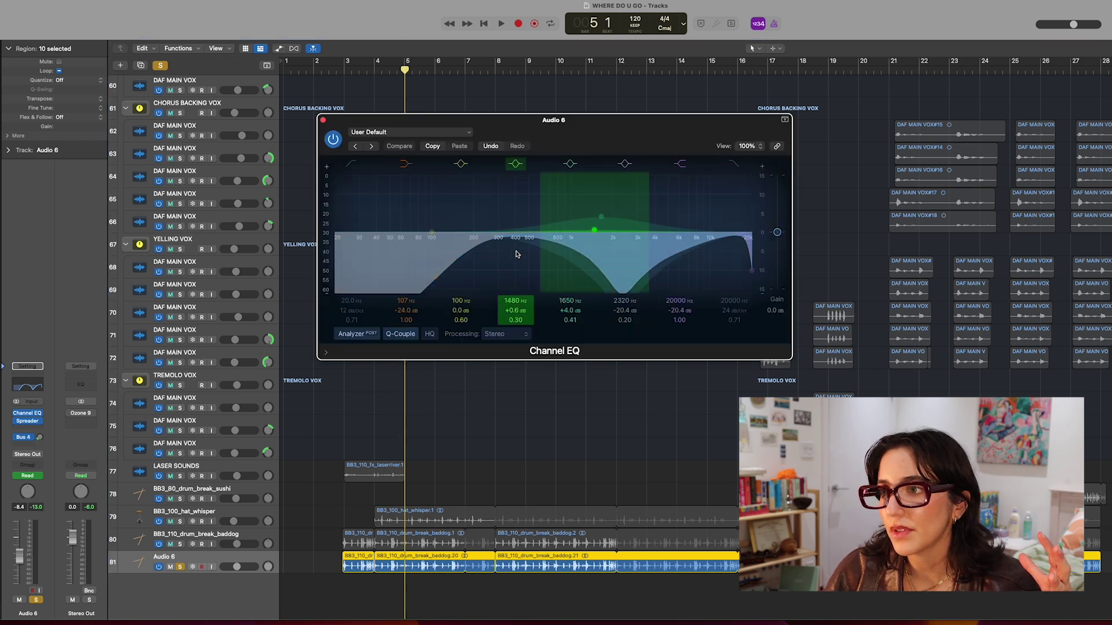
key("space")
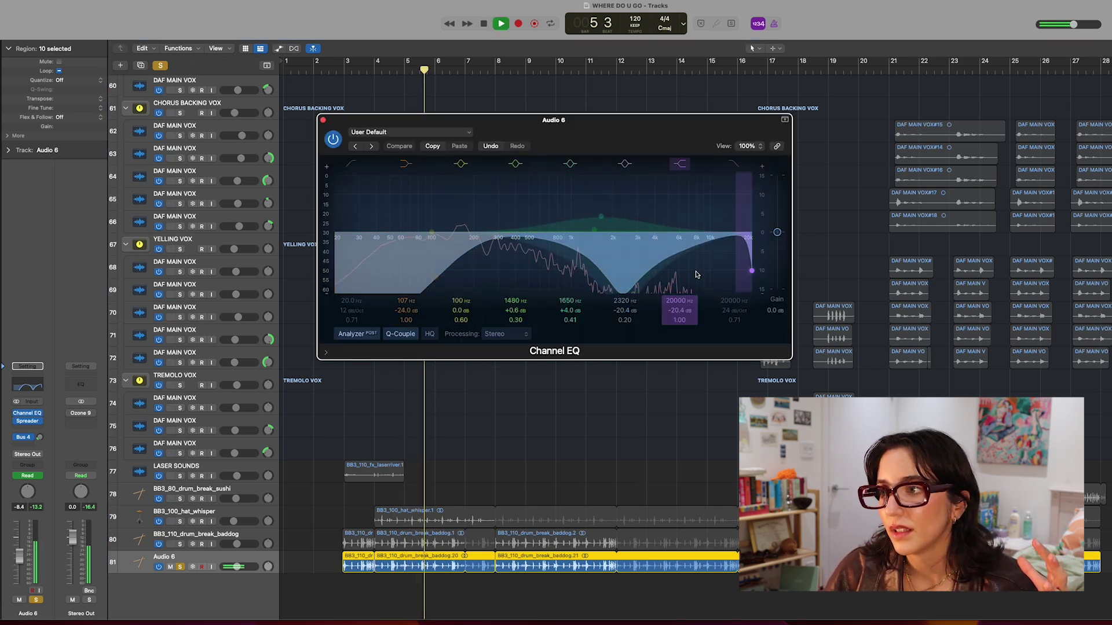
key("space")
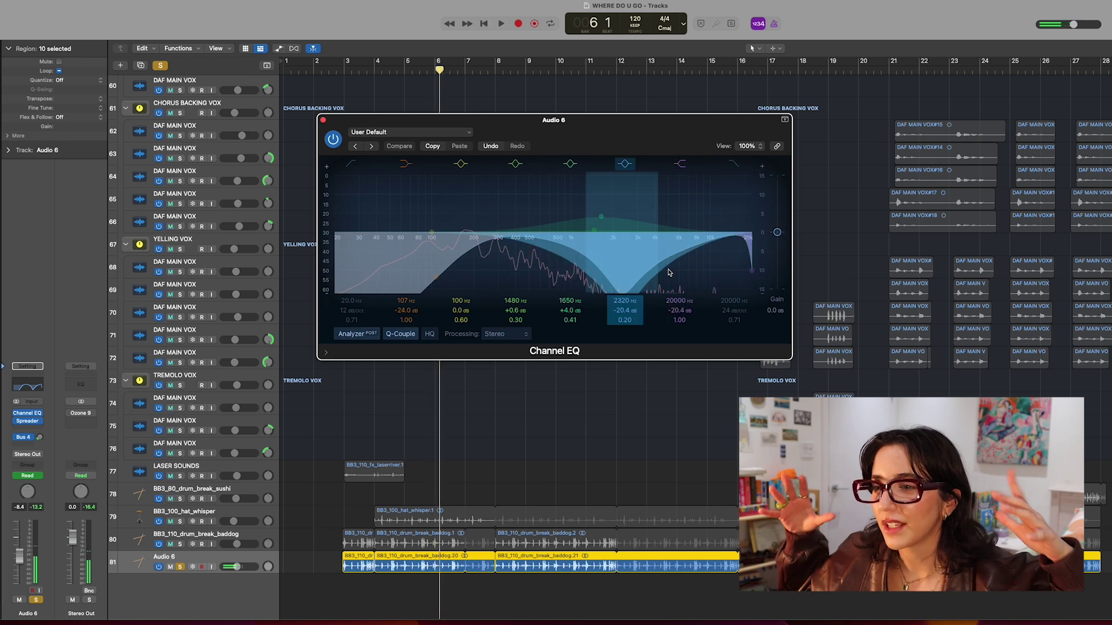
Play Audio 6 with its Spreader effect switched off and on to compare the sound, and close the Channel EQ window
left_click(17, 422)
key("space")
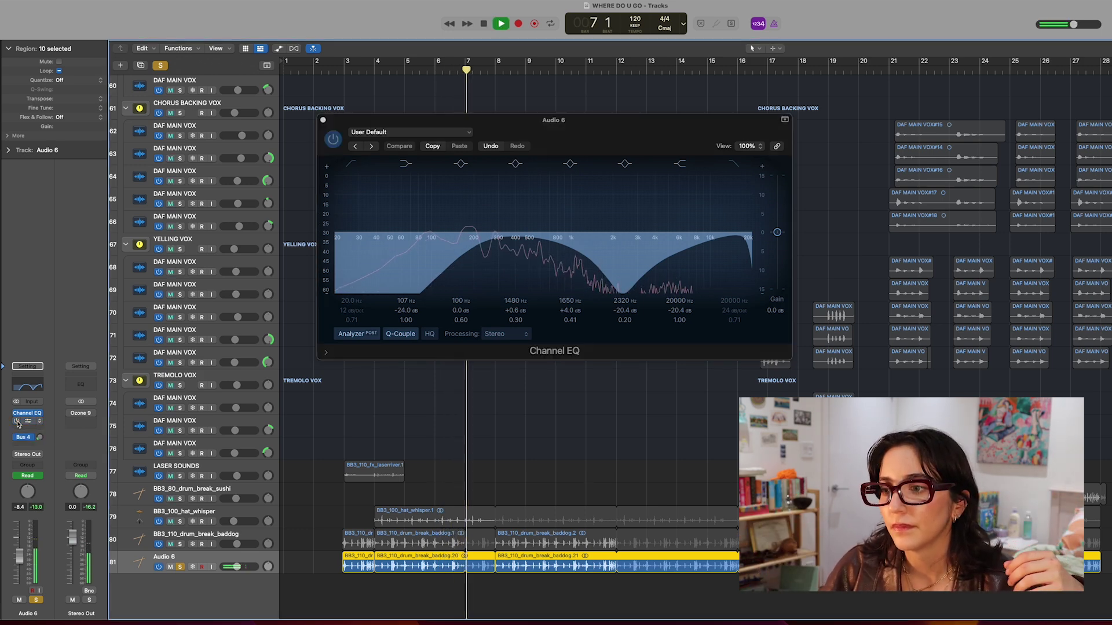
key("space")
key("space")
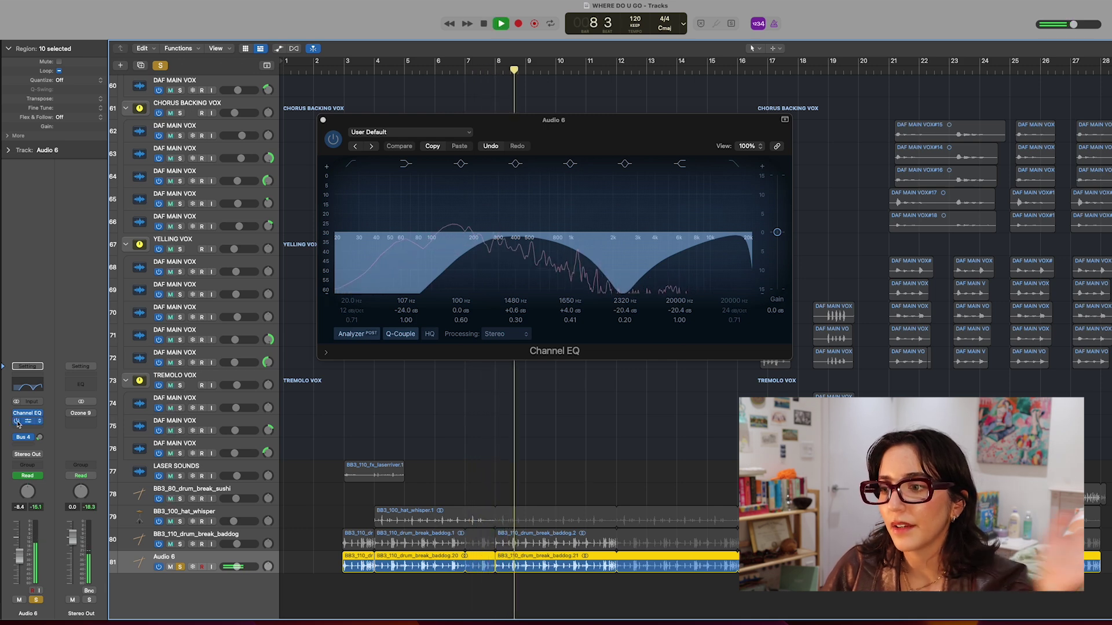
key("space")
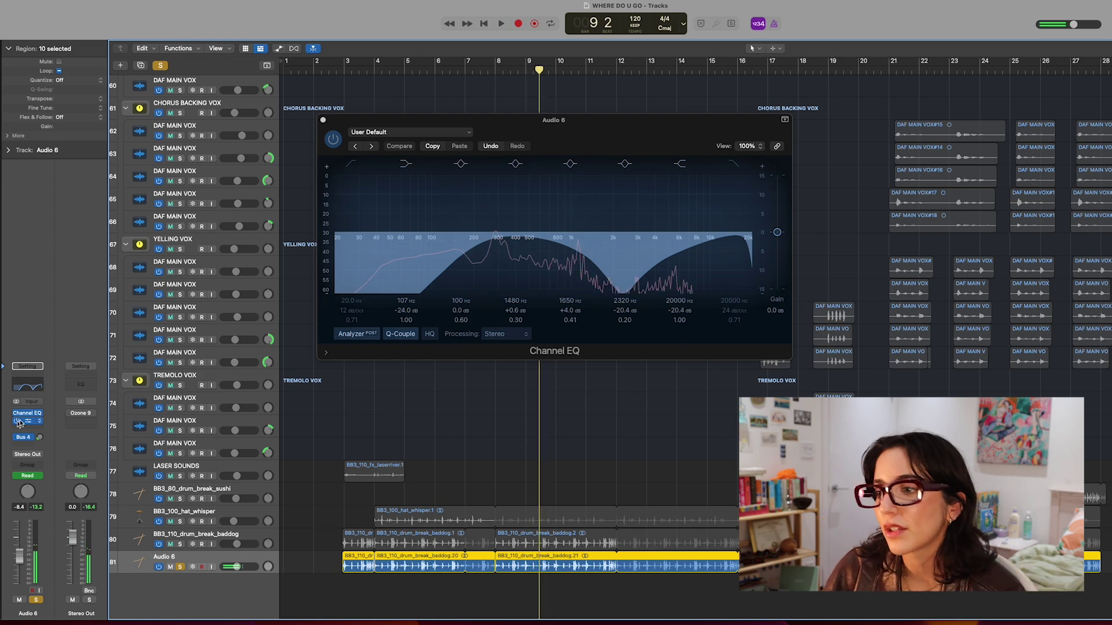
left_click(323, 120)
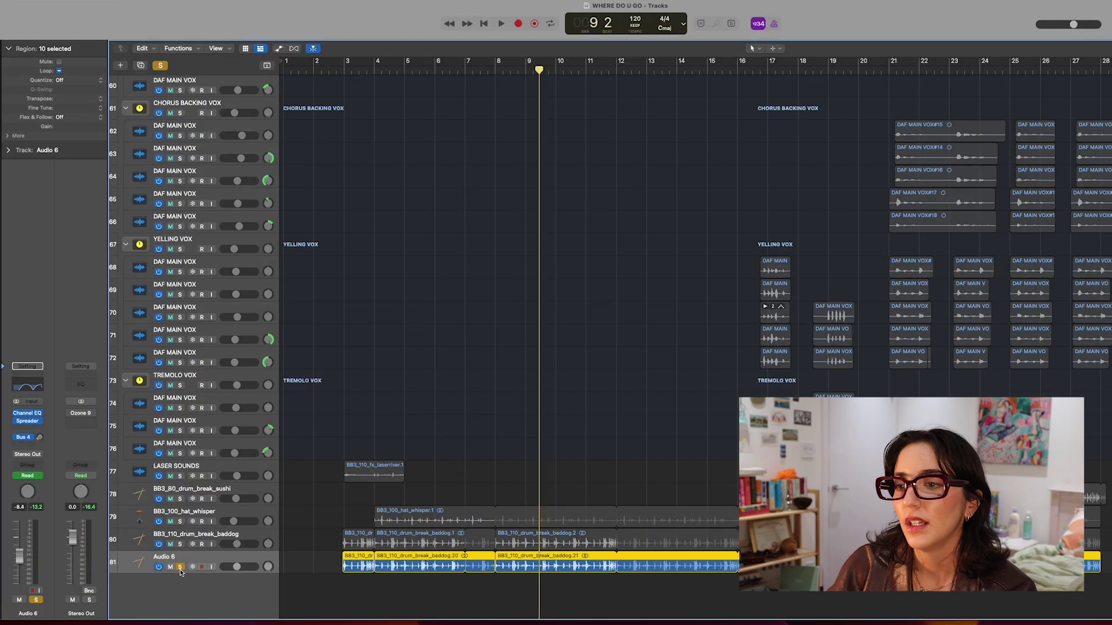
Solo the BB3_100_hat_whisper track instead of Audio 6 and play it from bar 4, toggling its Channel EQ to compare
left_click(180, 567)
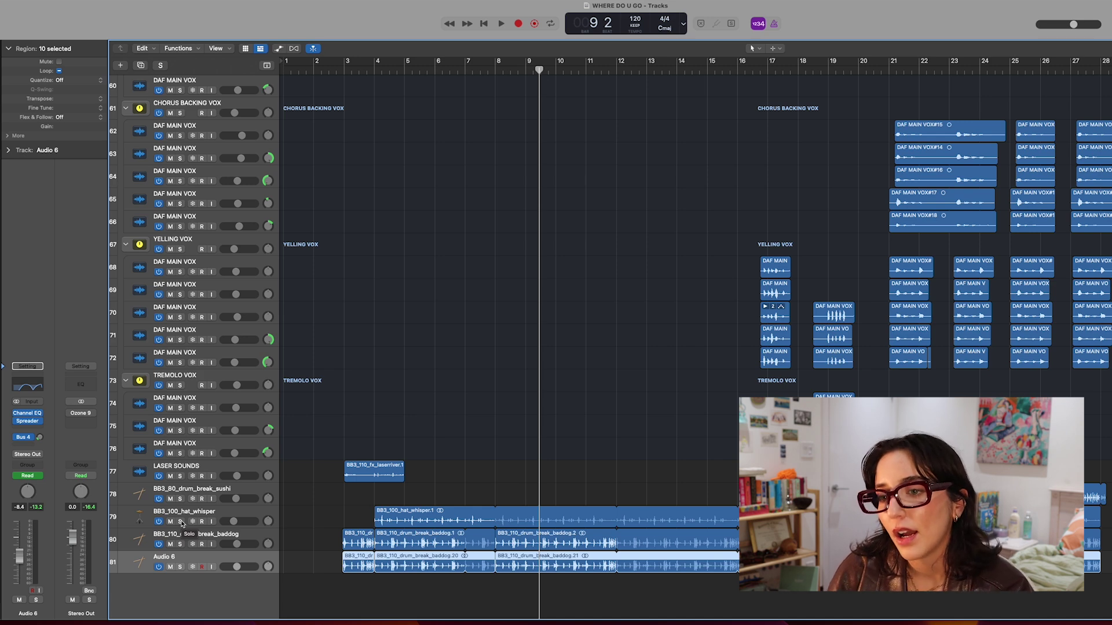
left_click(180, 523)
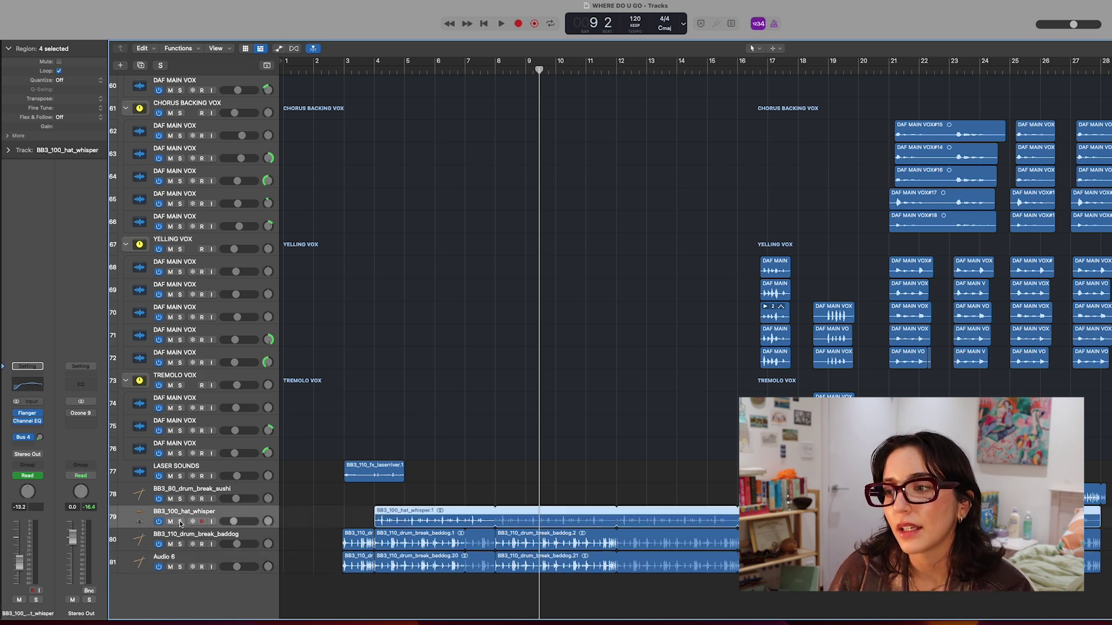
left_click(180, 522)
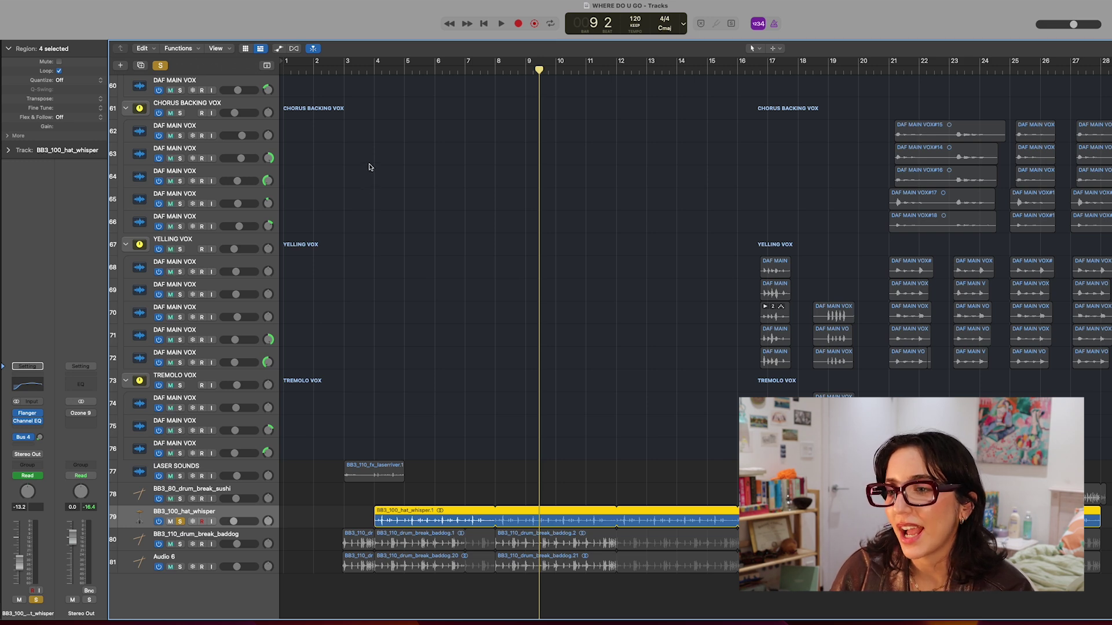
left_click(376, 70)
key("space")
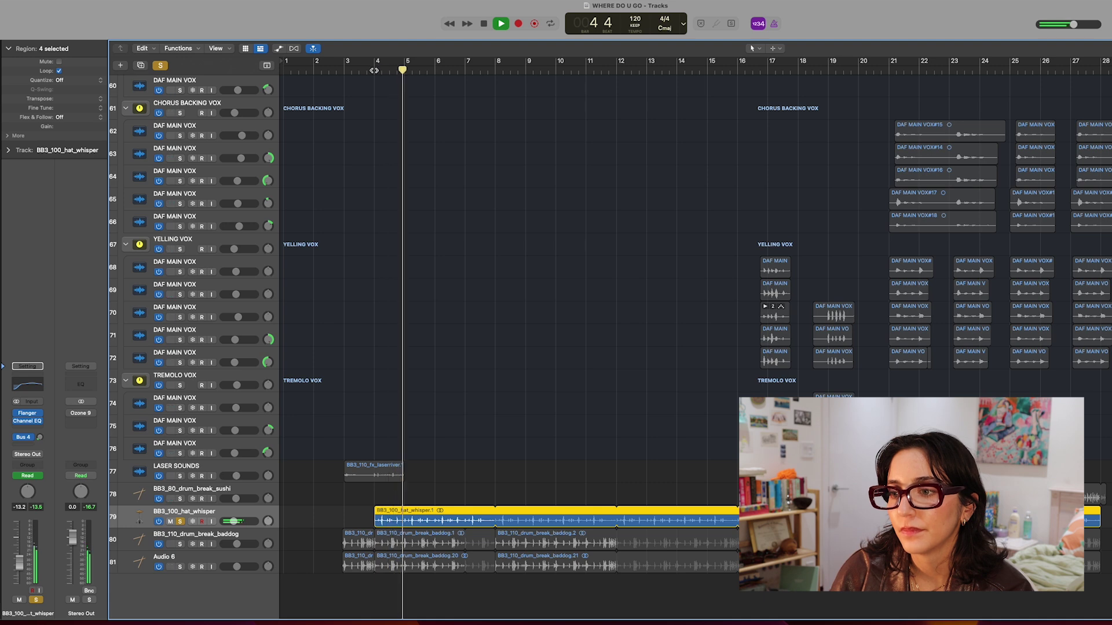
key("space")
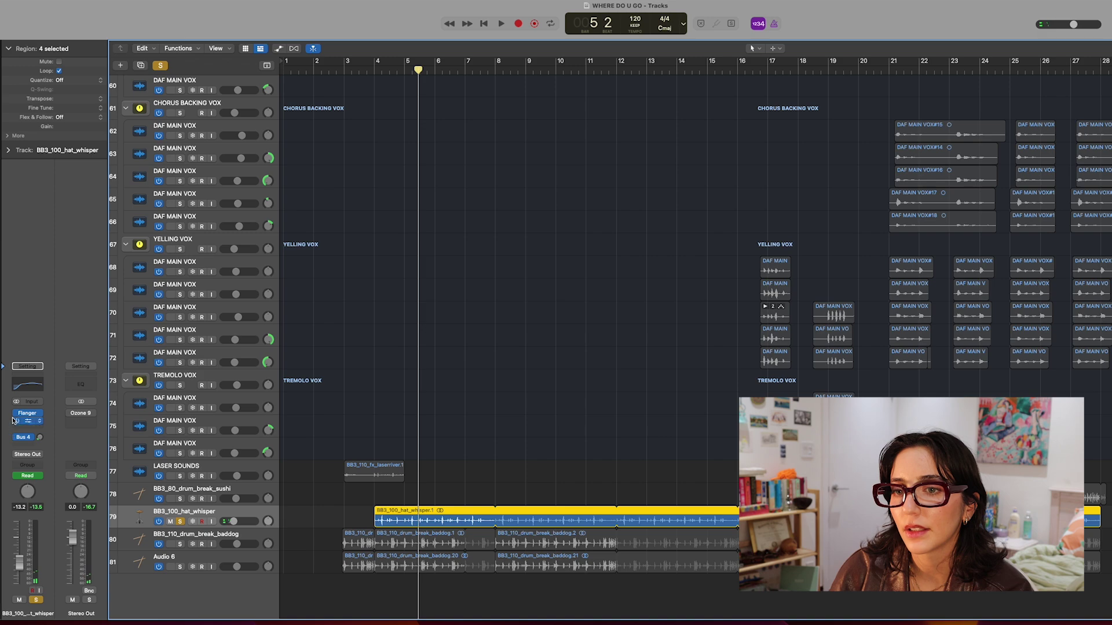
key("space")
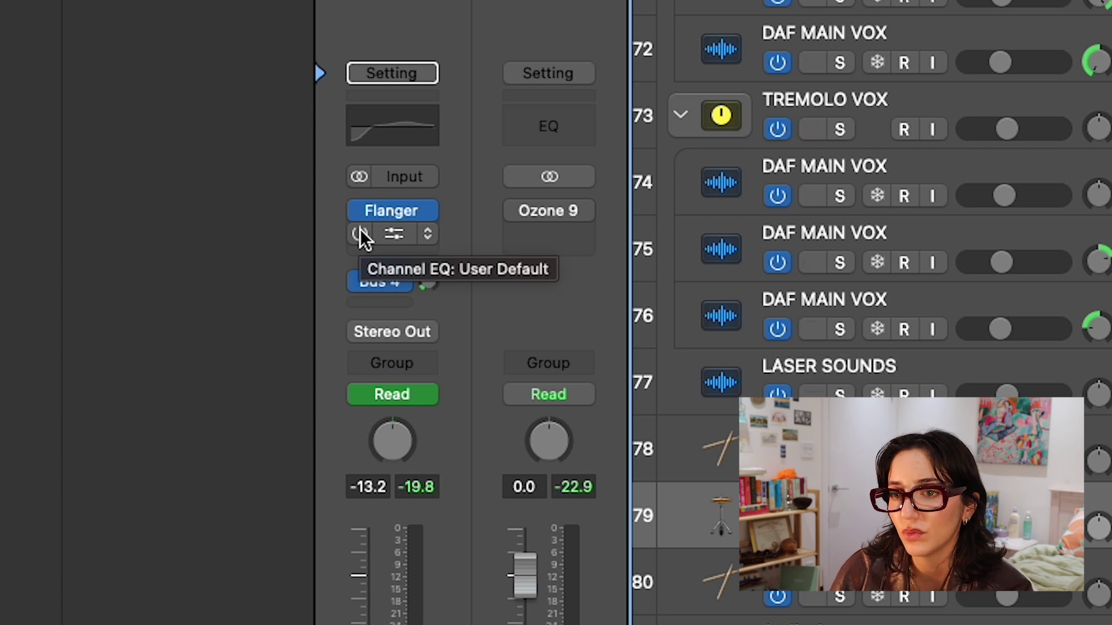
left_click(359, 231)
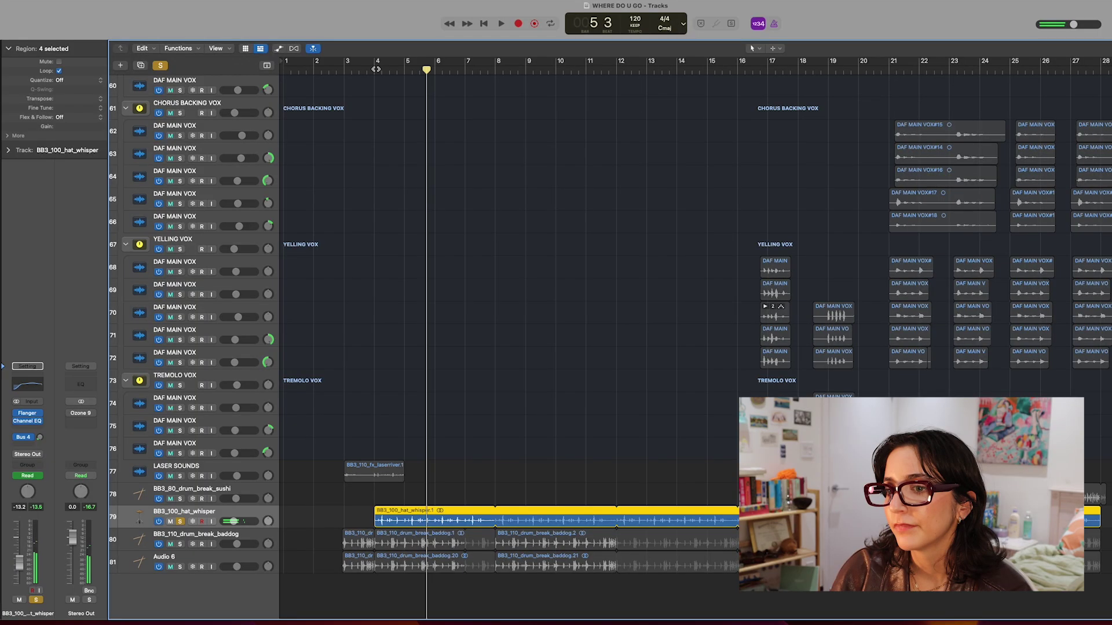
Solo the BB3_100_hat_whisper, BB3_110_drum_break_baddog and Audio 6 tracks, play them together, and clear their solos
left_click(181, 522)
left_click_drag(180, 522, 180, 567)
key("space")
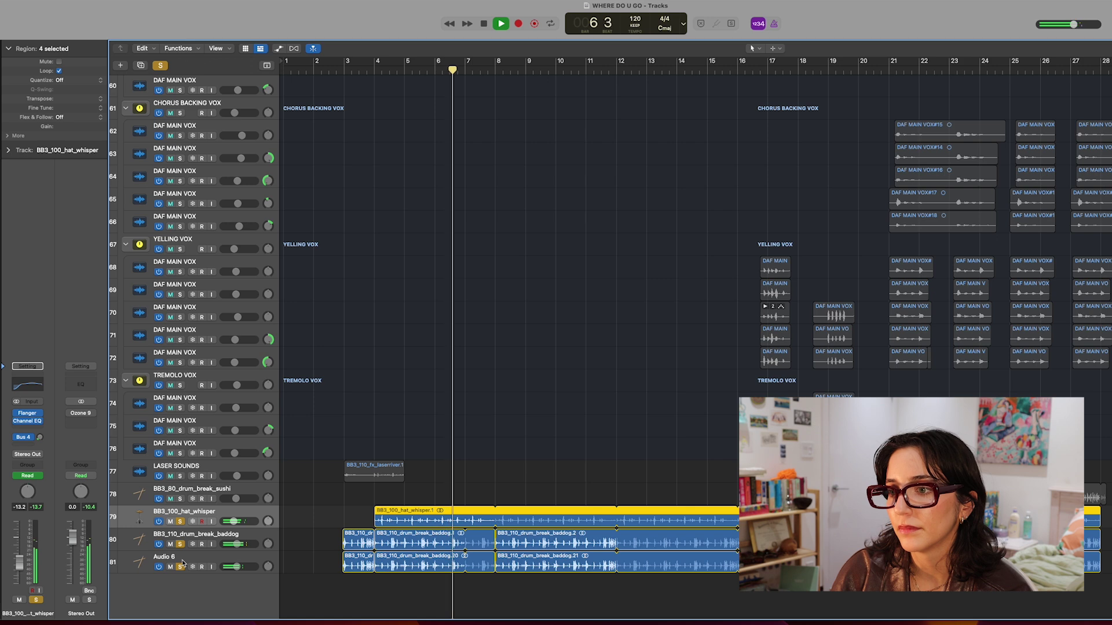
key("space")
left_click_drag(180, 567, 180, 522)
Solo the LASER SOUNDS track, play its laser region from bar 3, and clear the solo
scroll(362, 447, "up", 8)
scroll(361, 447, "up", 10)
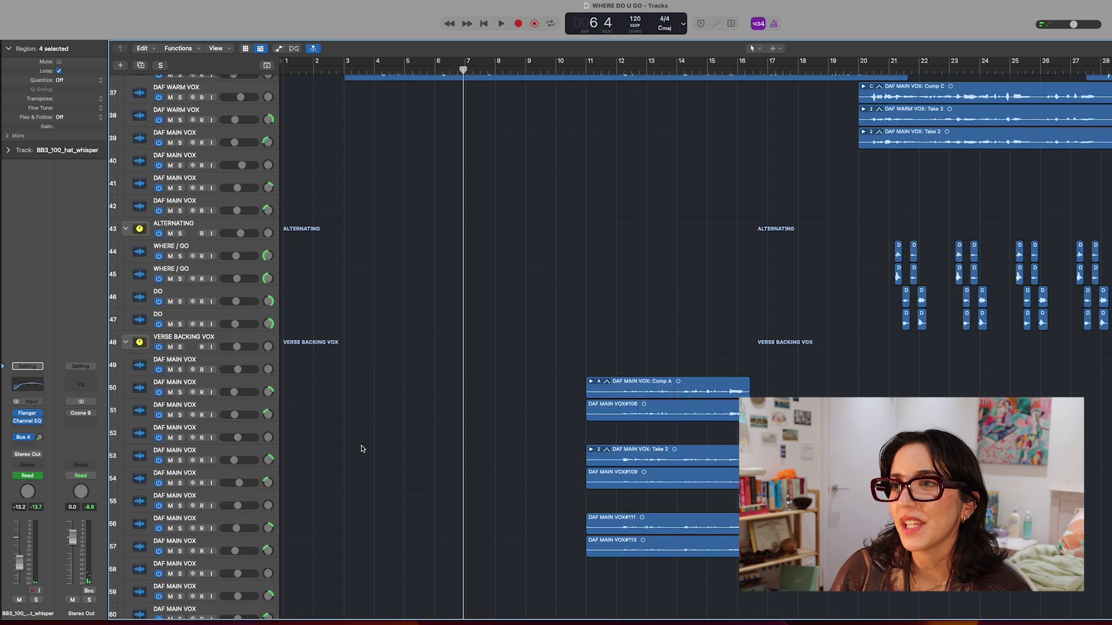
scroll(362, 467, "down", 15)
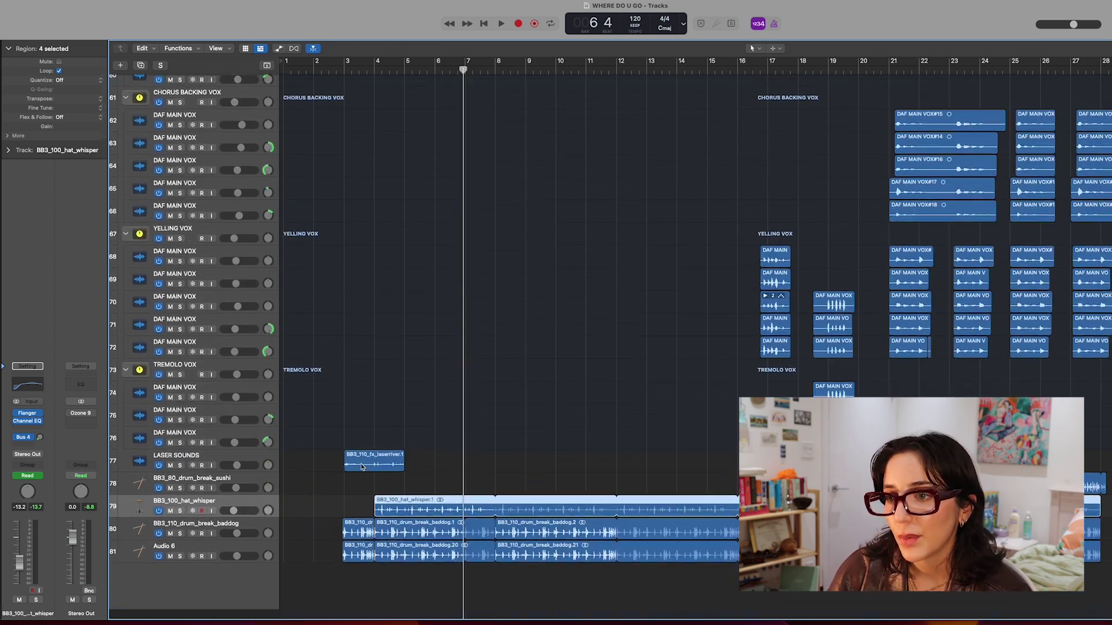
left_click(190, 476)
left_click(180, 476)
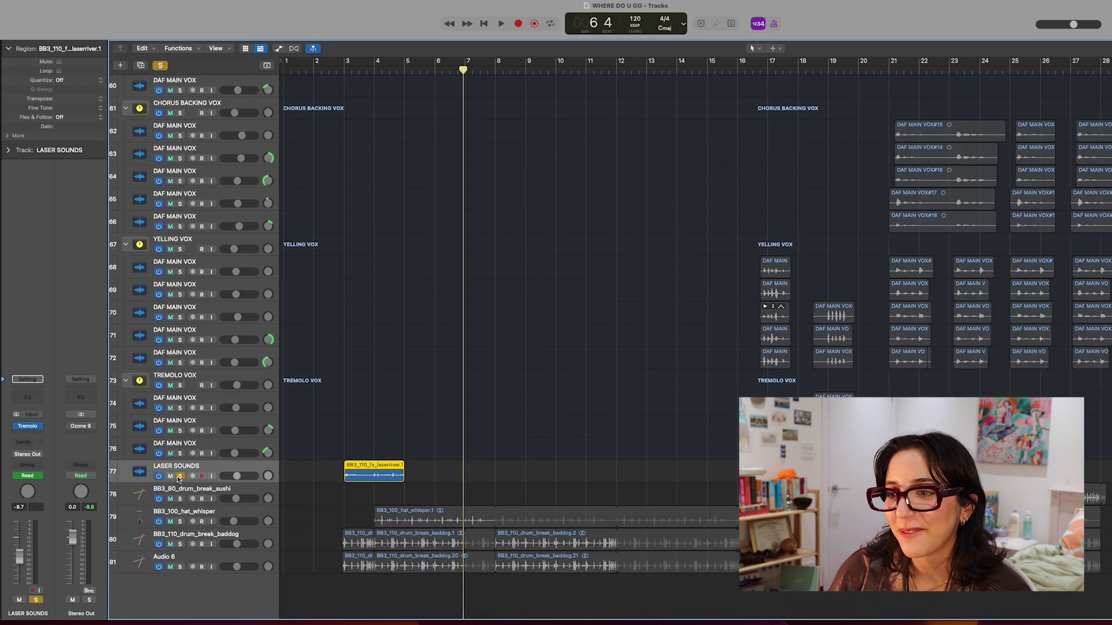
left_click(344, 69)
key("space")
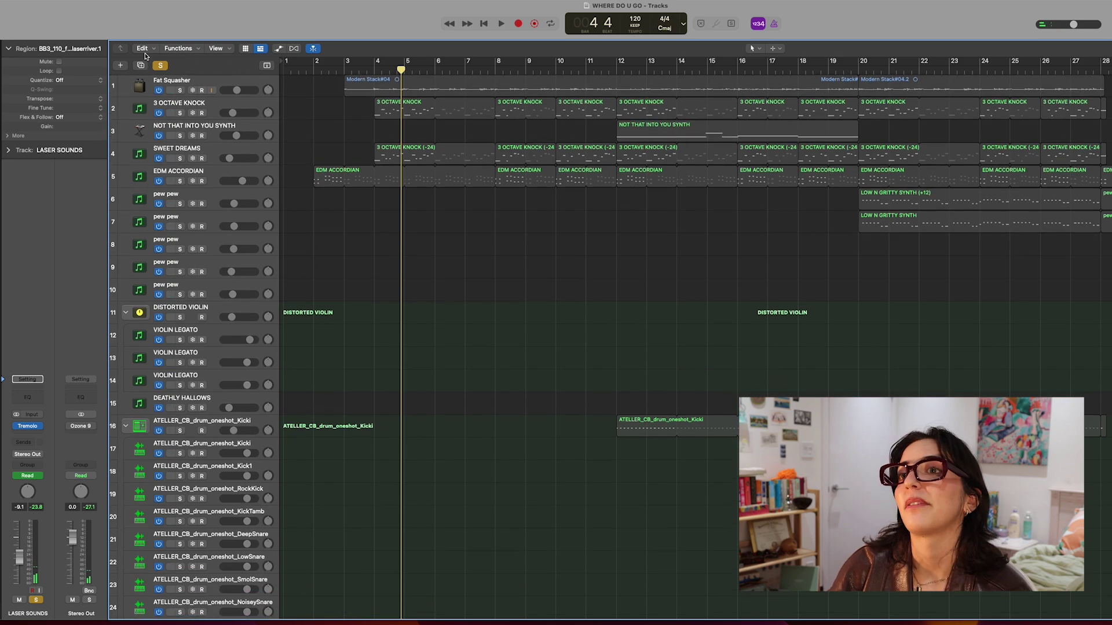
left_click(327, 190)
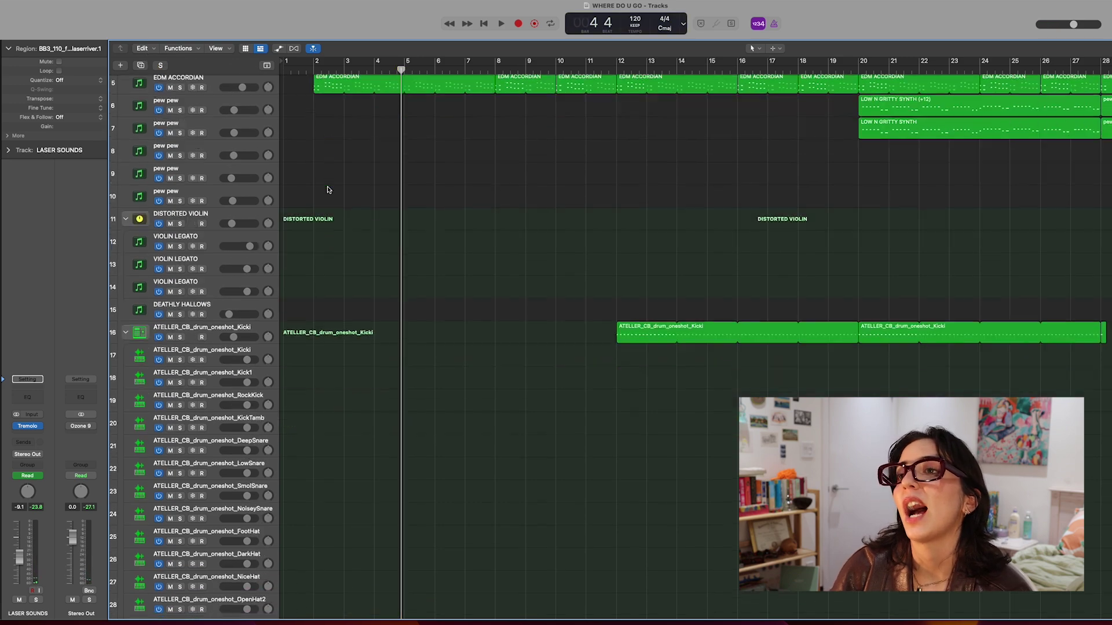
Play the soloed FF_HF_foley_cleaning_windows_black track from the start of its region at bar 3 beat 4
scroll(329, 189, "down", 10)
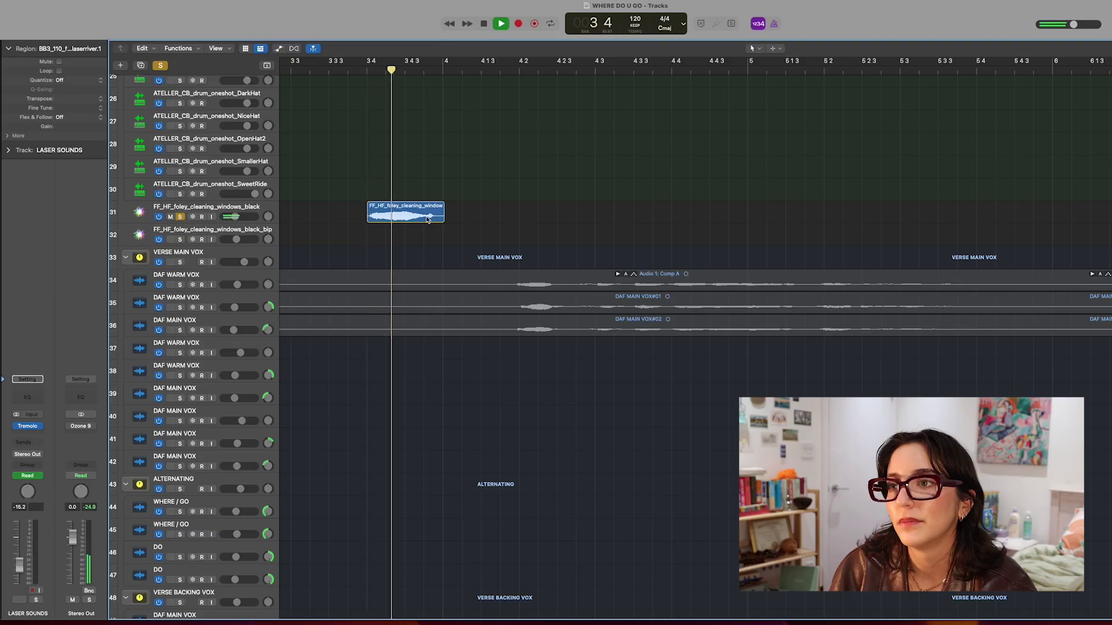
left_click(186, 209)
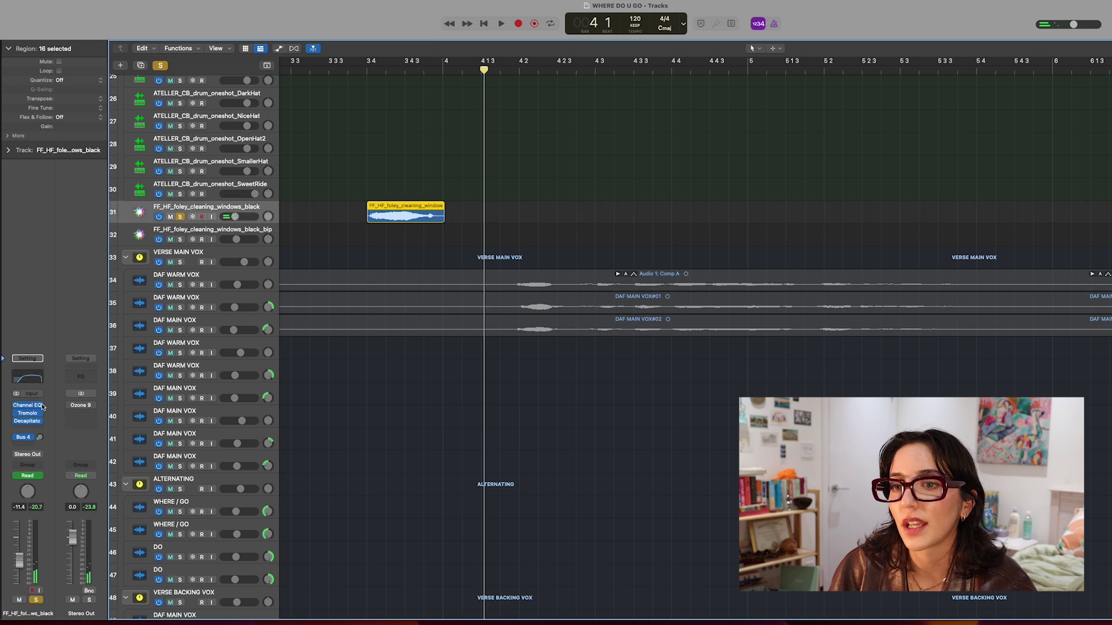
left_click(366, 71)
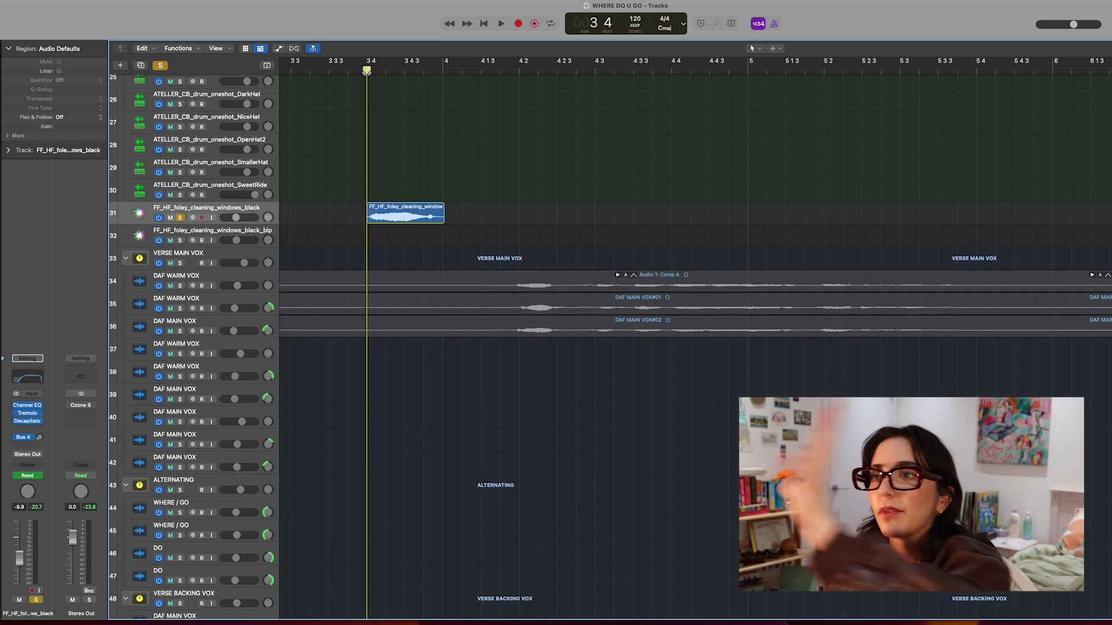
key("space")
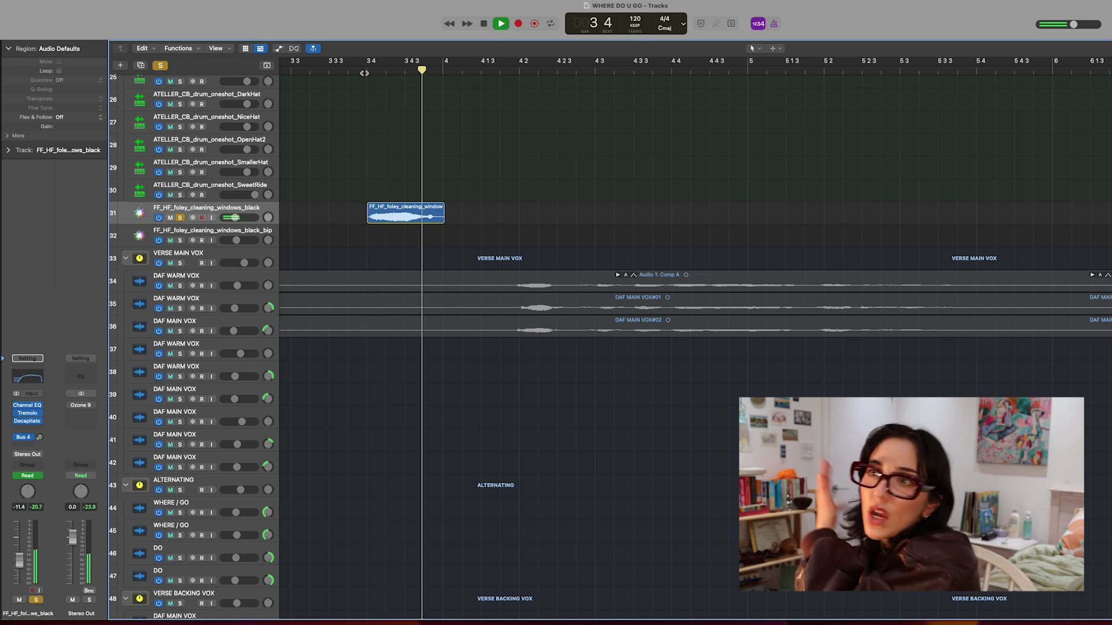
Examine the Decapitator plug-in on the foley cleaning windows track, replay its region, and clear the solo
left_click(27, 423)
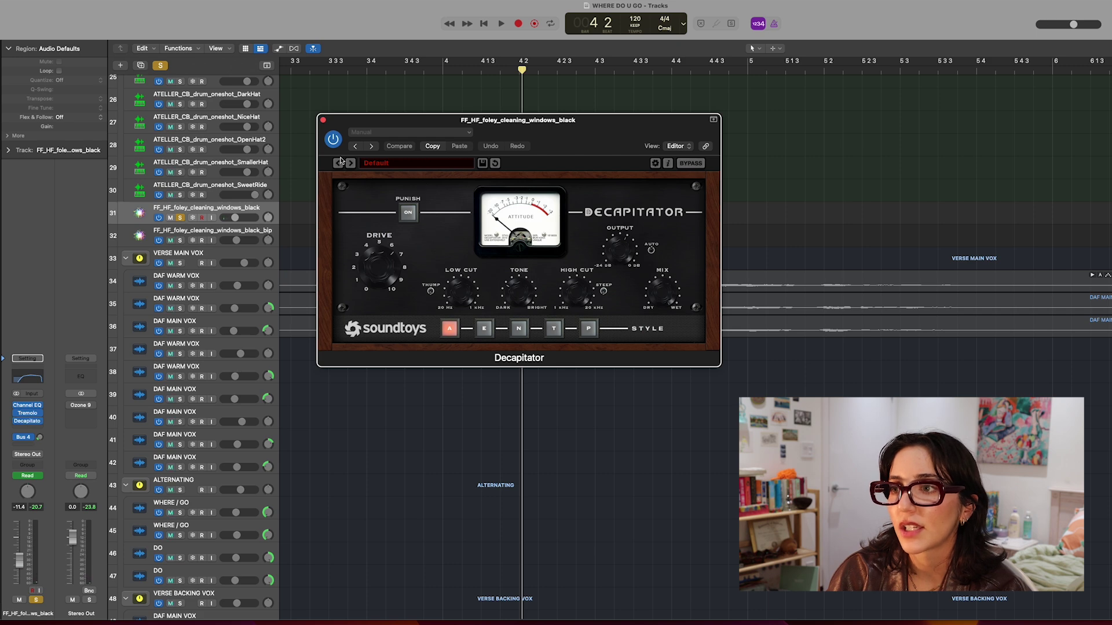
left_click(323, 120)
left_click(380, 72)
key("space")
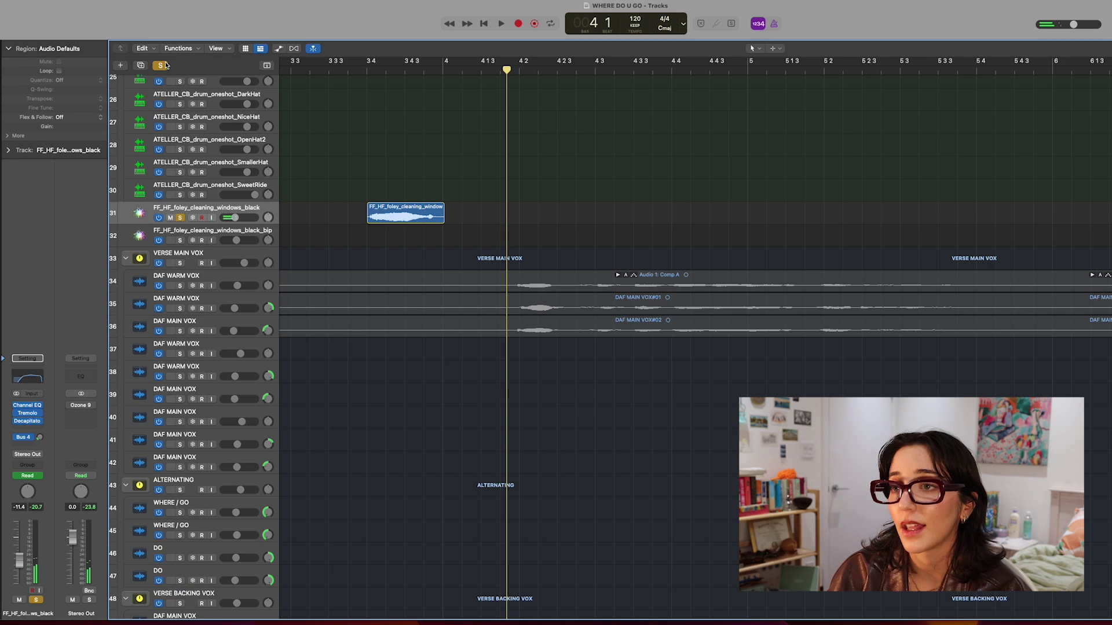
left_click(164, 65)
Solo the Fat Squasher track and play it from bar 4 at the start of the first verse, then unsolo it
key("super+Left")
key("super+Left")
scroll(369, 129, "up", 10)
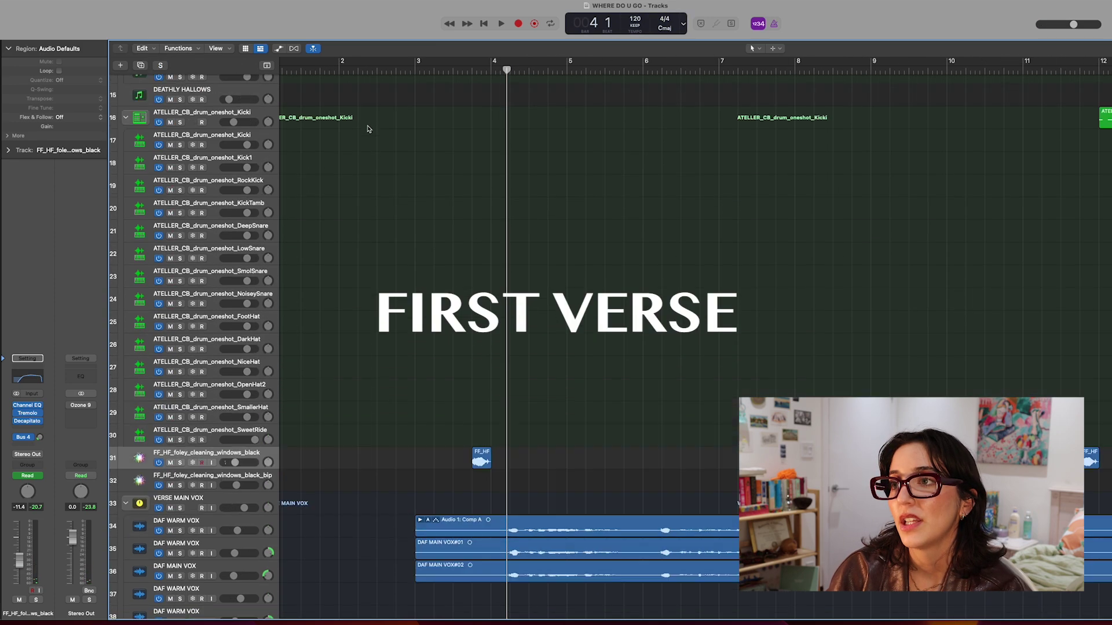
scroll(367, 129, "down", 10)
scroll(371, 125, "up", 9)
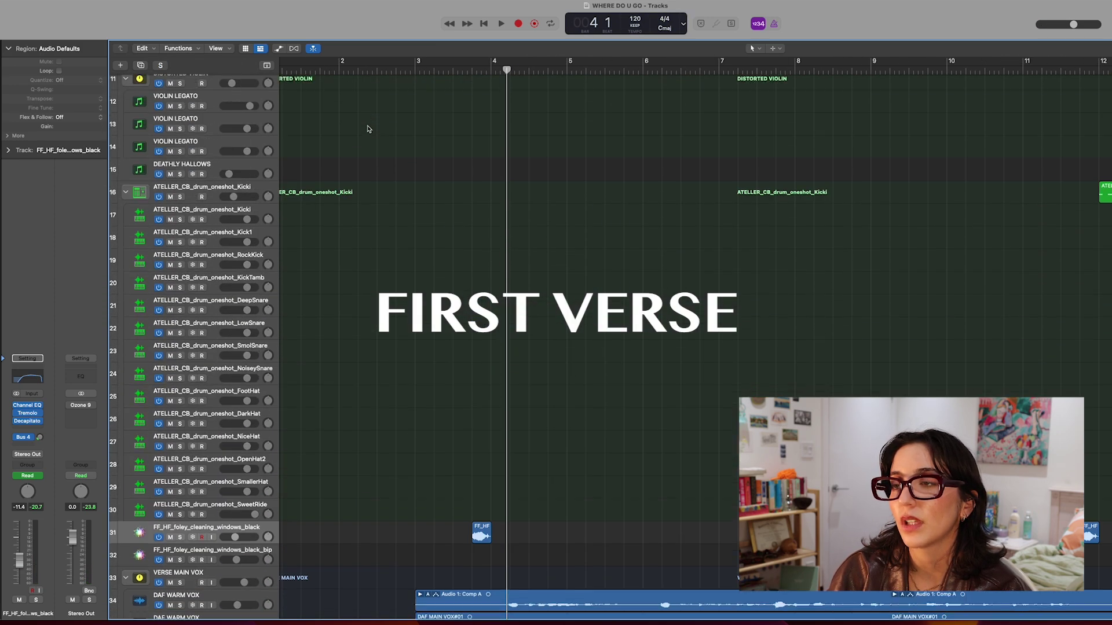
scroll(385, 104, "up", 1)
left_click(490, 69)
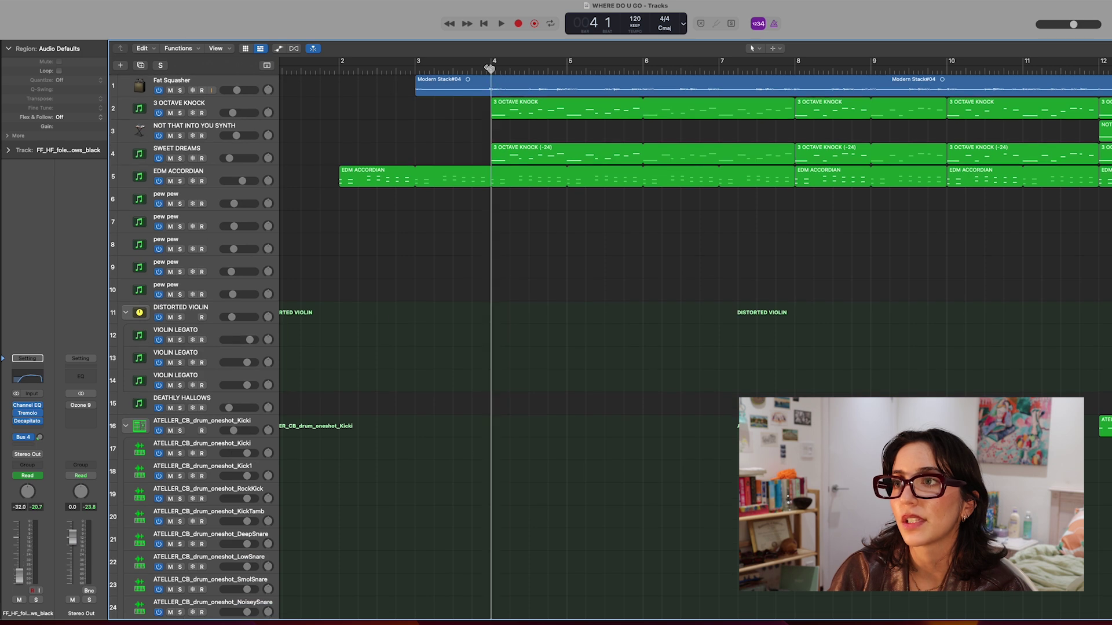
left_click(200, 84)
key("s")
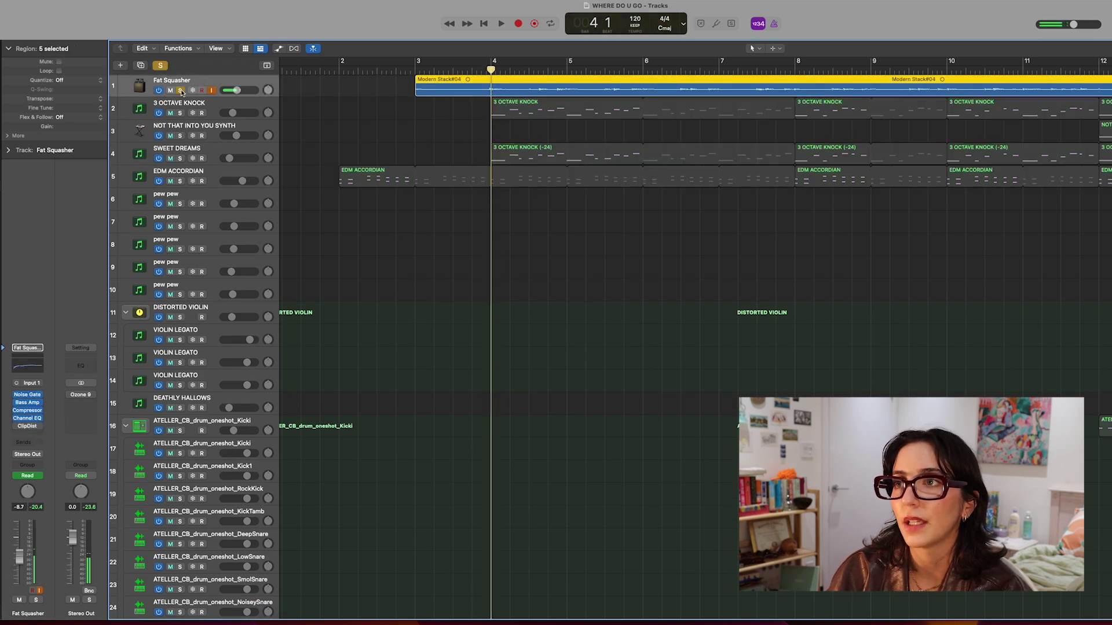
key("space")
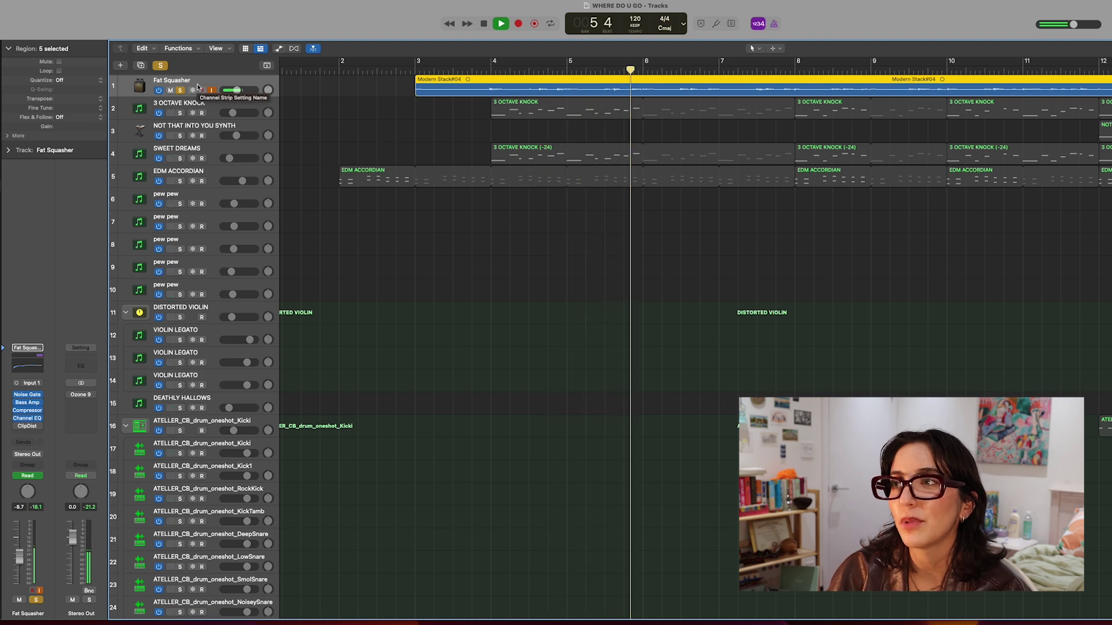
key("space")
left_click(180, 91)
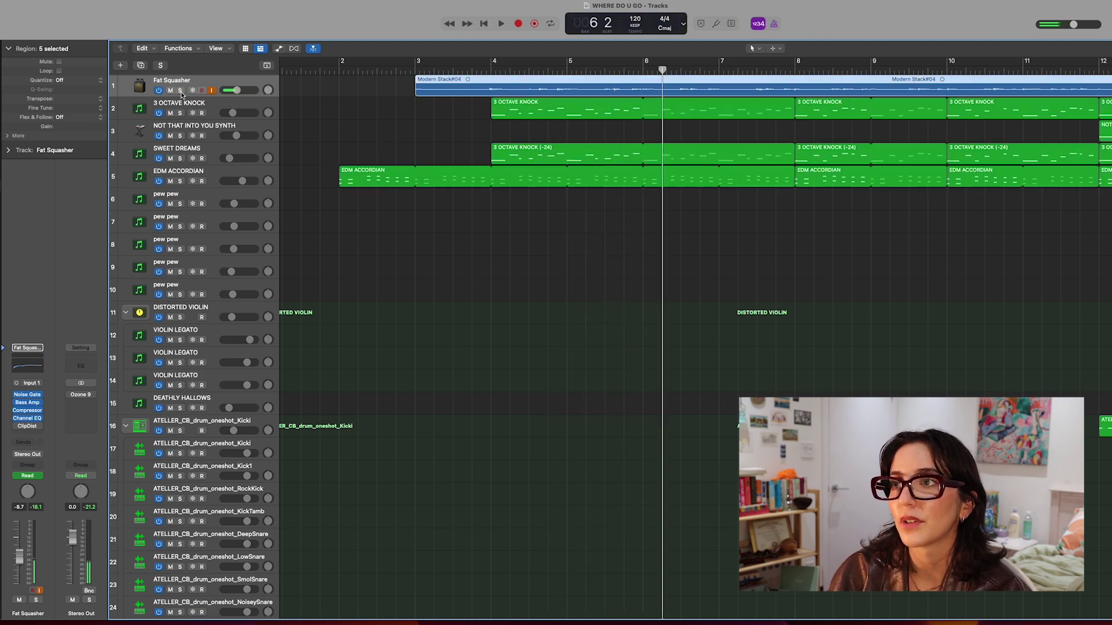
Solo the 3 OCTAVE KNOCK track, play it from bar 4, and examine its OP-Xa V synth settings
left_click_drag(482, 71, 490, 70)
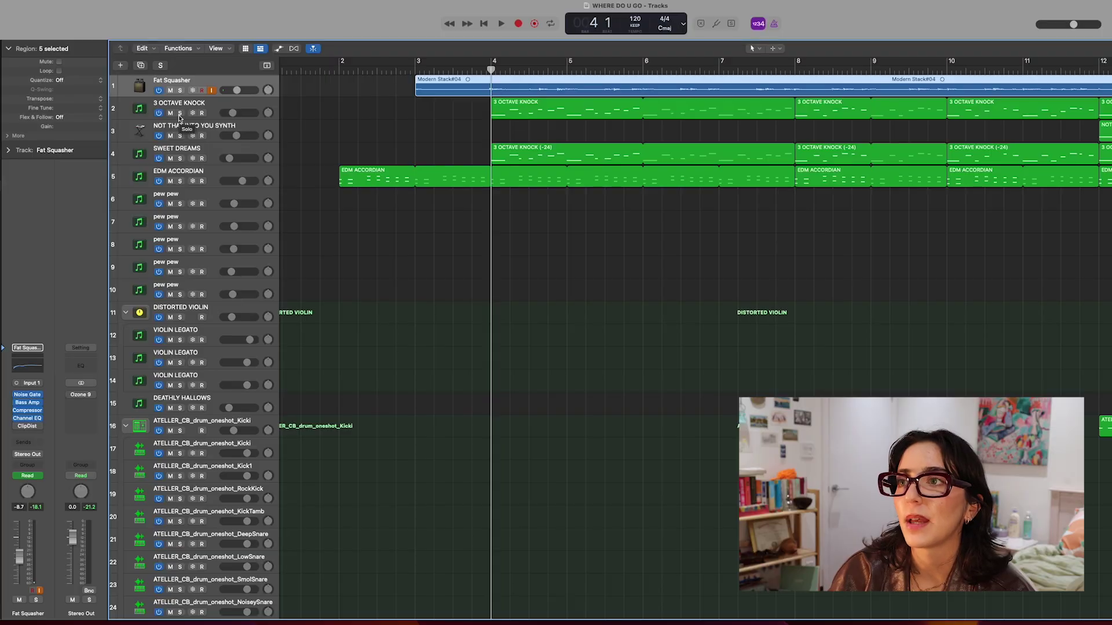
left_click(180, 113)
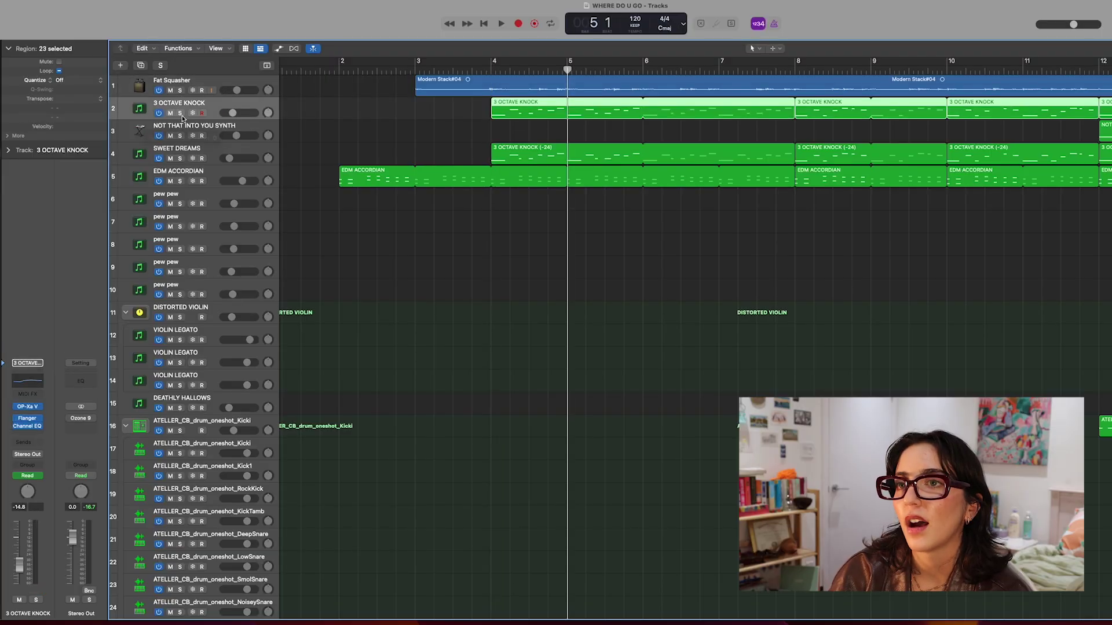
left_click(491, 69)
key("space")
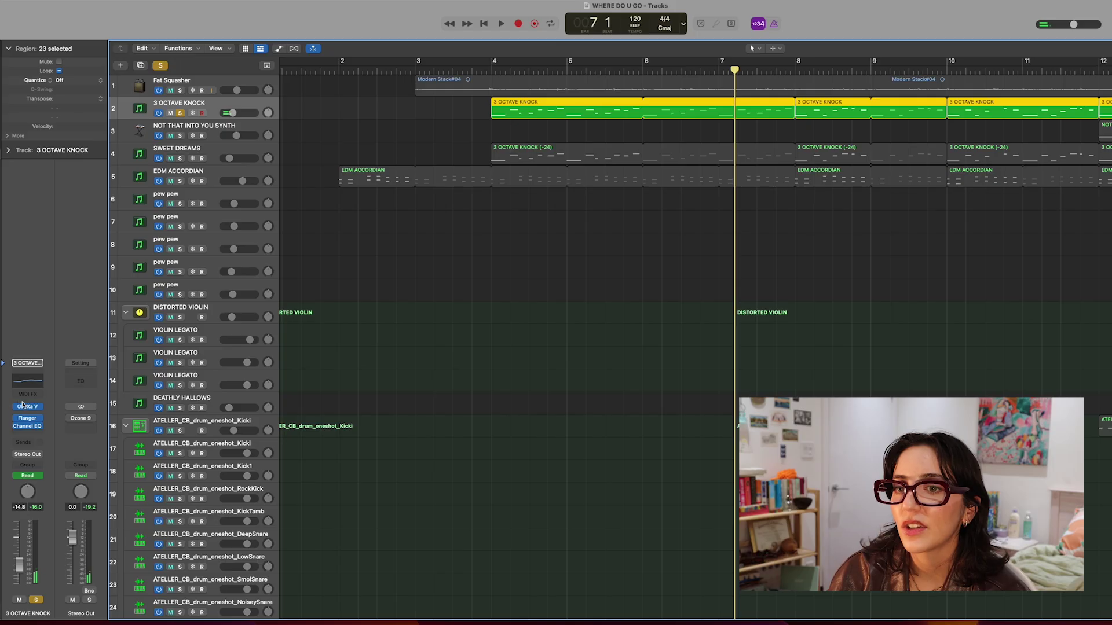
left_click(28, 408)
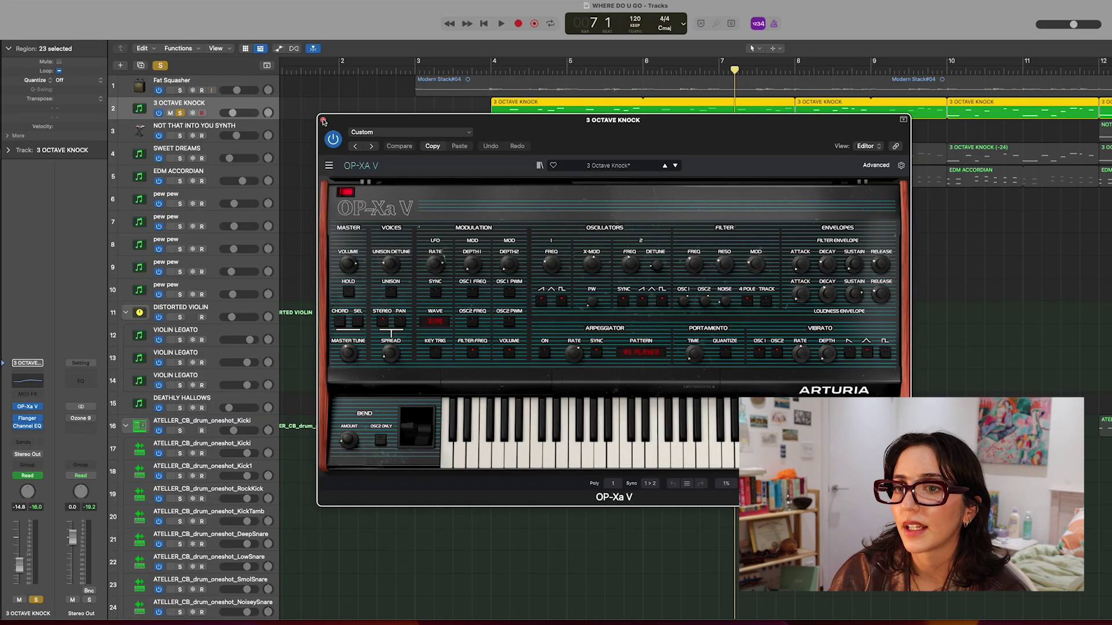
left_click(323, 121)
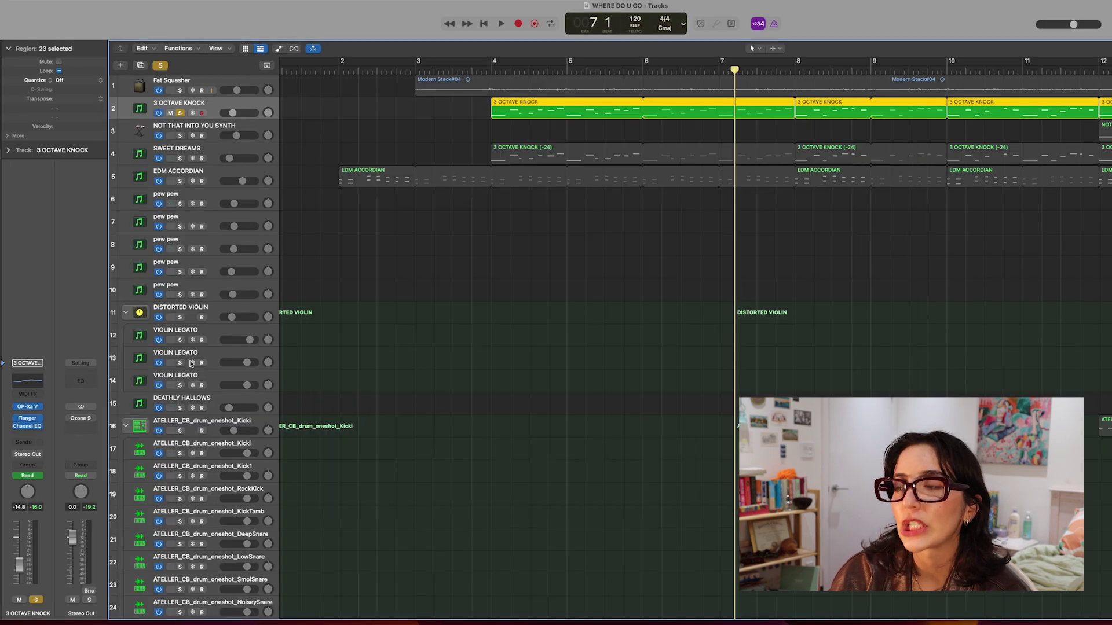
Add SWEET DREAMS to the solo, examine its OP-Xa V synth, and play both tracks from bar 4
left_click(180, 158)
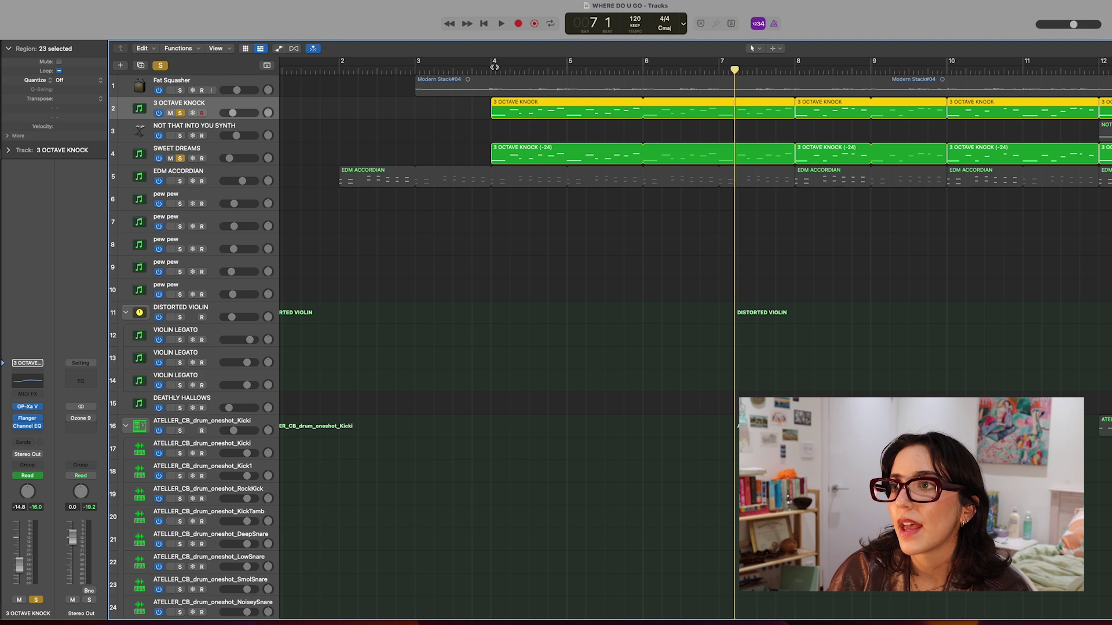
left_click_drag(494, 66, 491, 69)
left_click(195, 155)
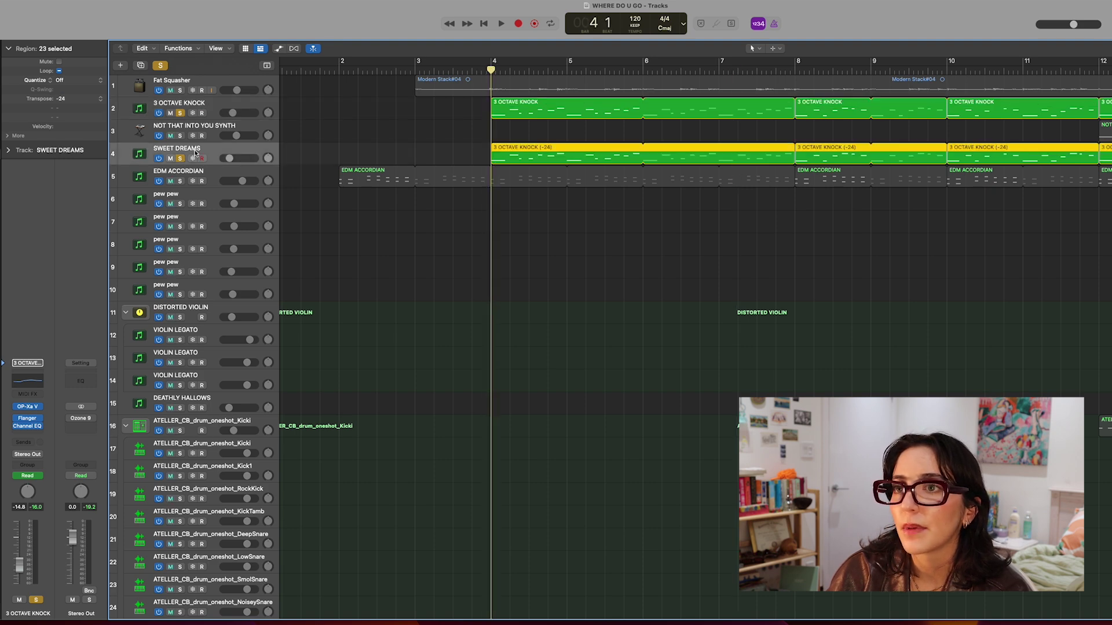
left_click(28, 414)
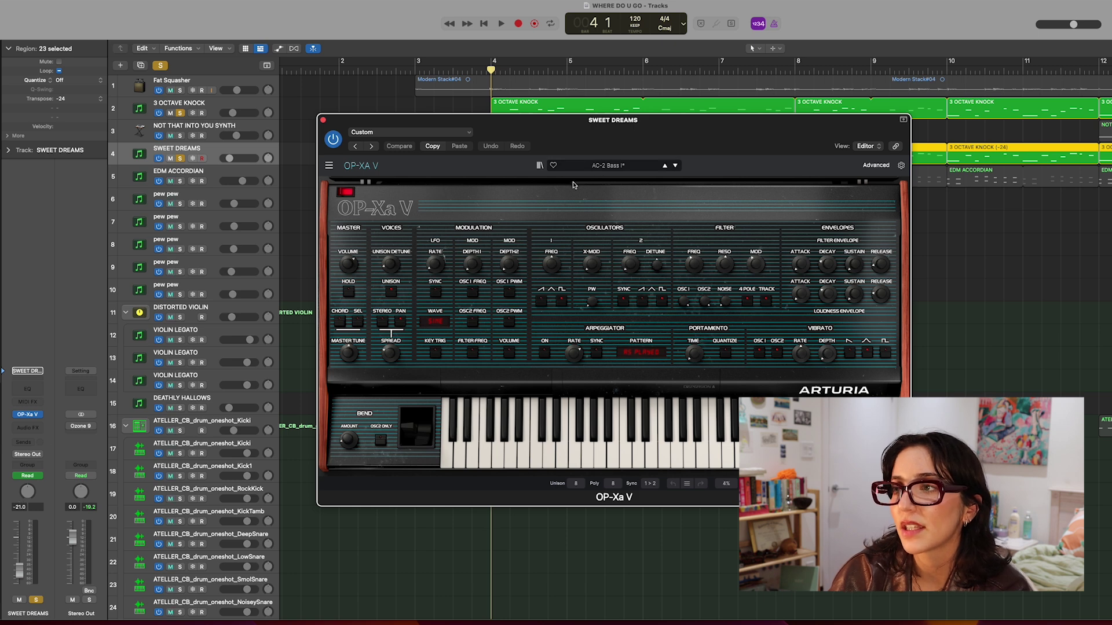
left_click(323, 123)
key("space")
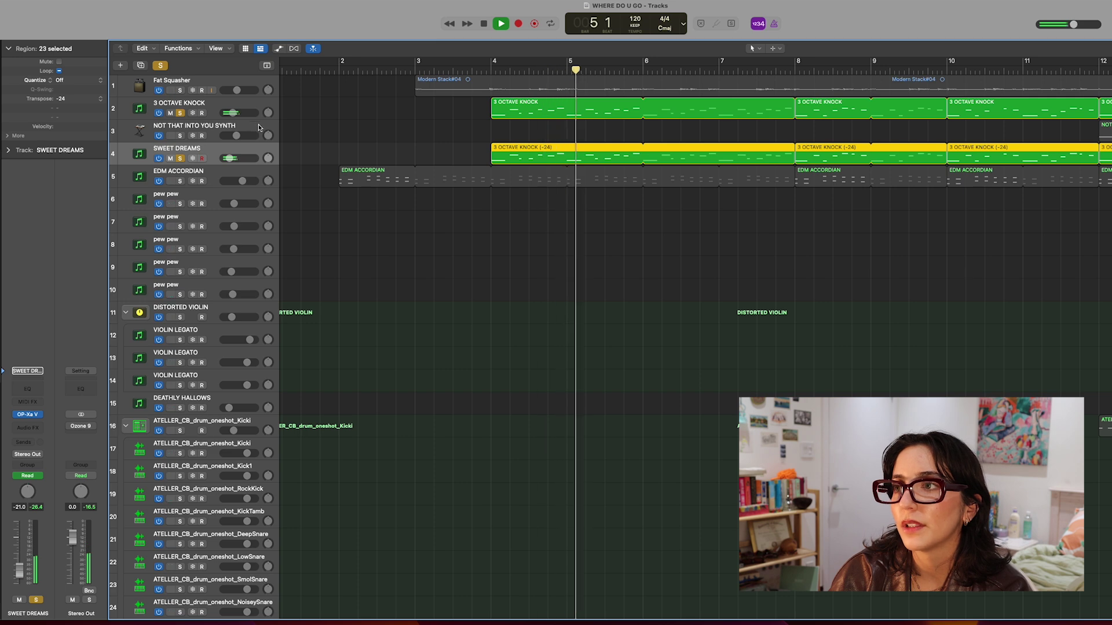
key("space")
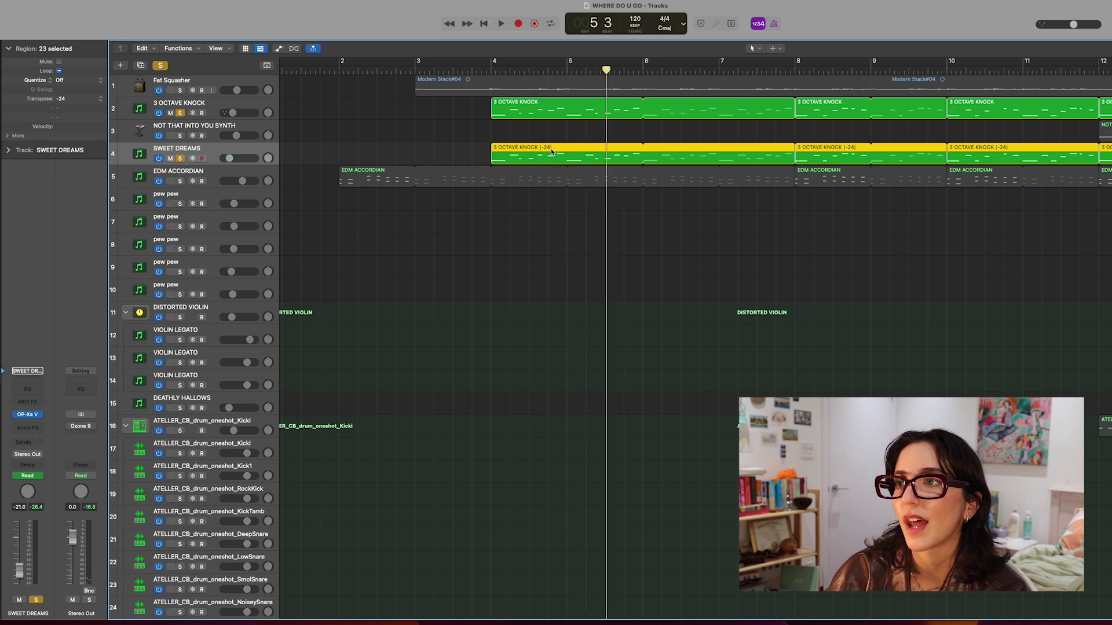
Clear the solos, then solo the VERSE MAIN VOX stack and play it from bar 4
left_click(161, 65)
scroll(426, 214, "down", 10)
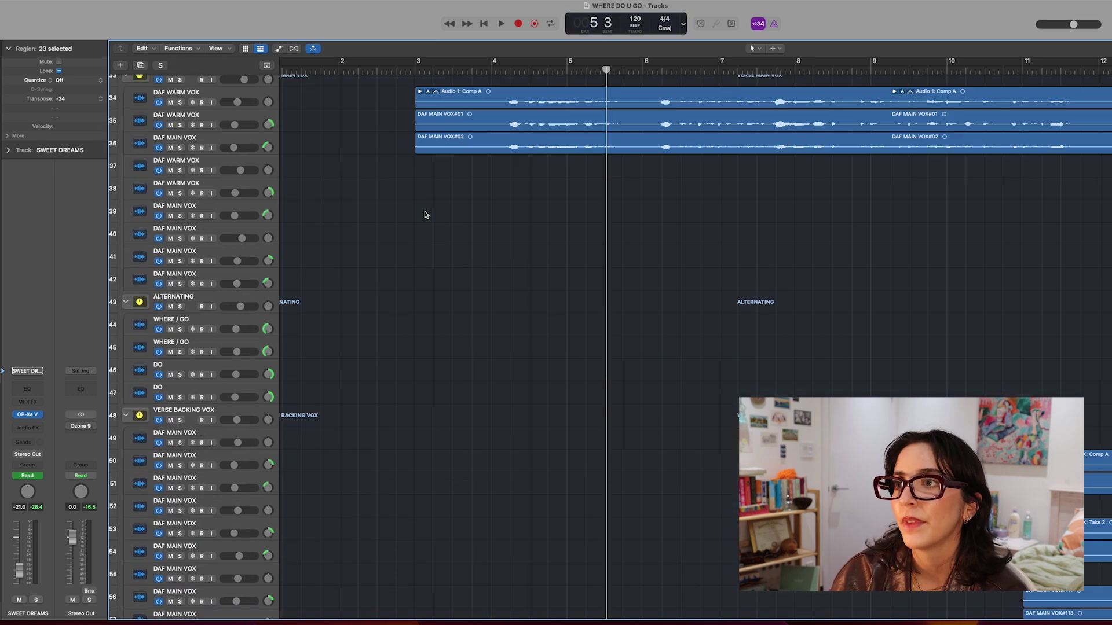
left_click(493, 72)
left_click(180, 209)
key("space")
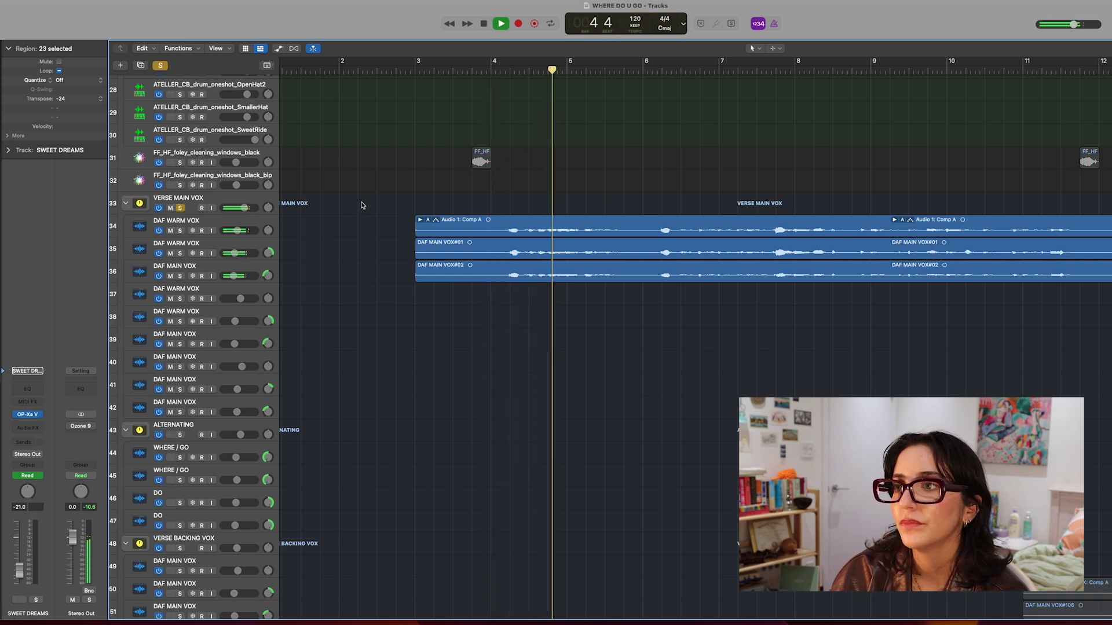
key("super+Left")
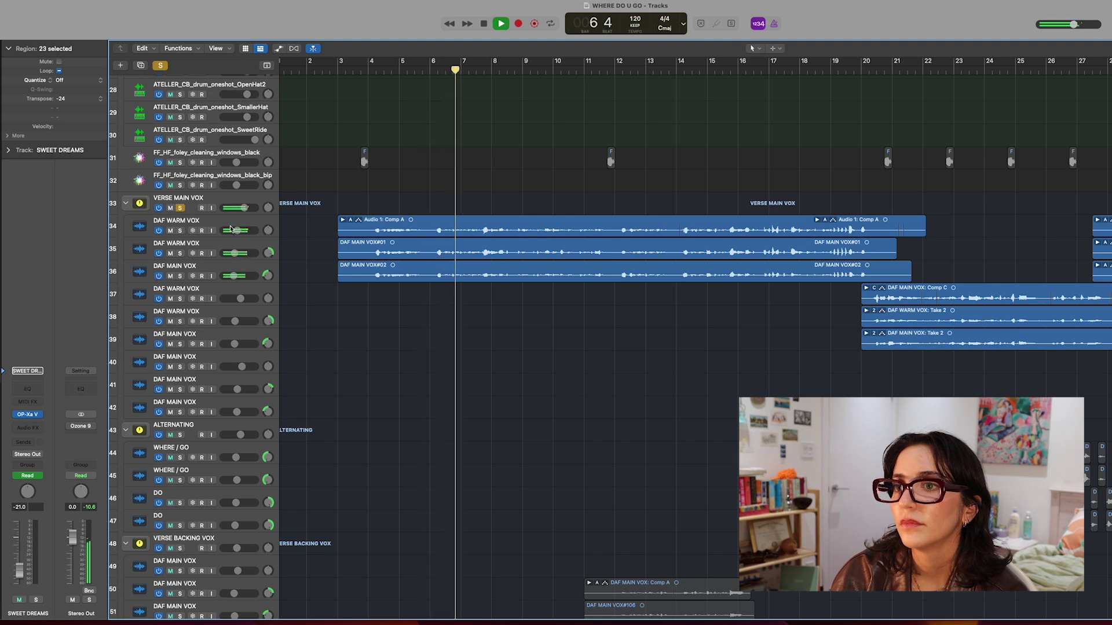
key("space")
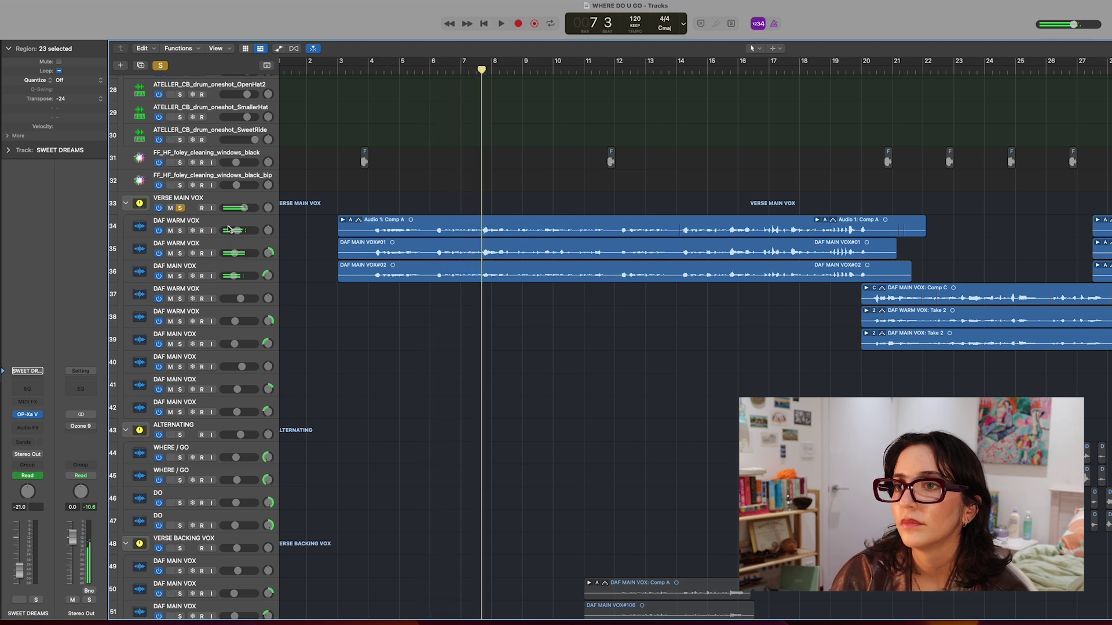
Go through the first three vocal tracks in VERSE MAIN VOX and slightly lower the volume of the second DAF WARM VOX track
left_click(212, 221)
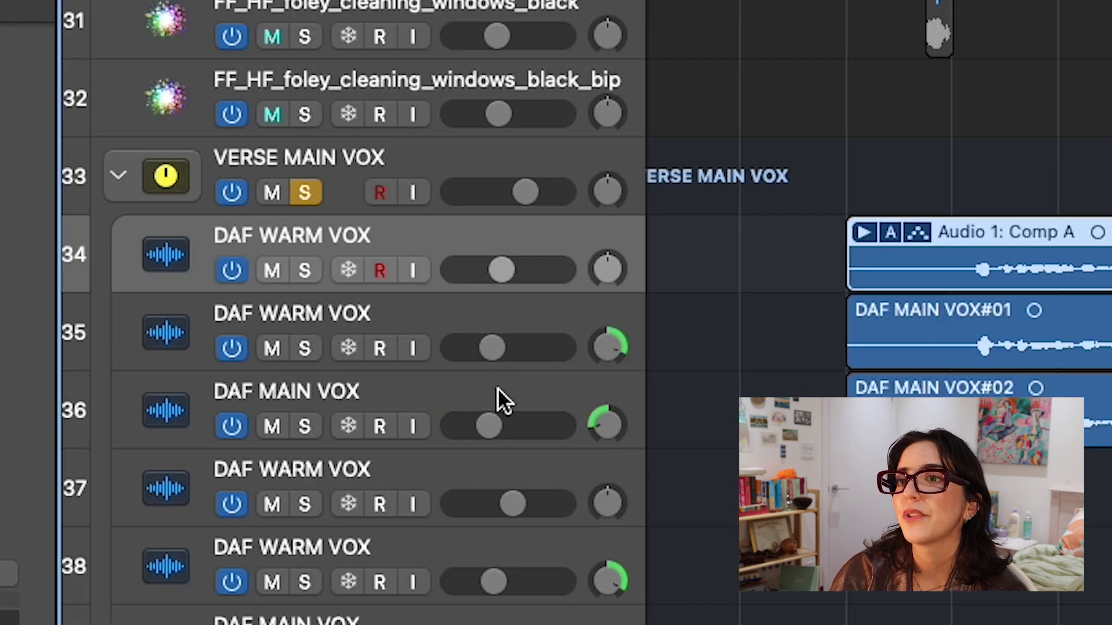
left_click(236, 269)
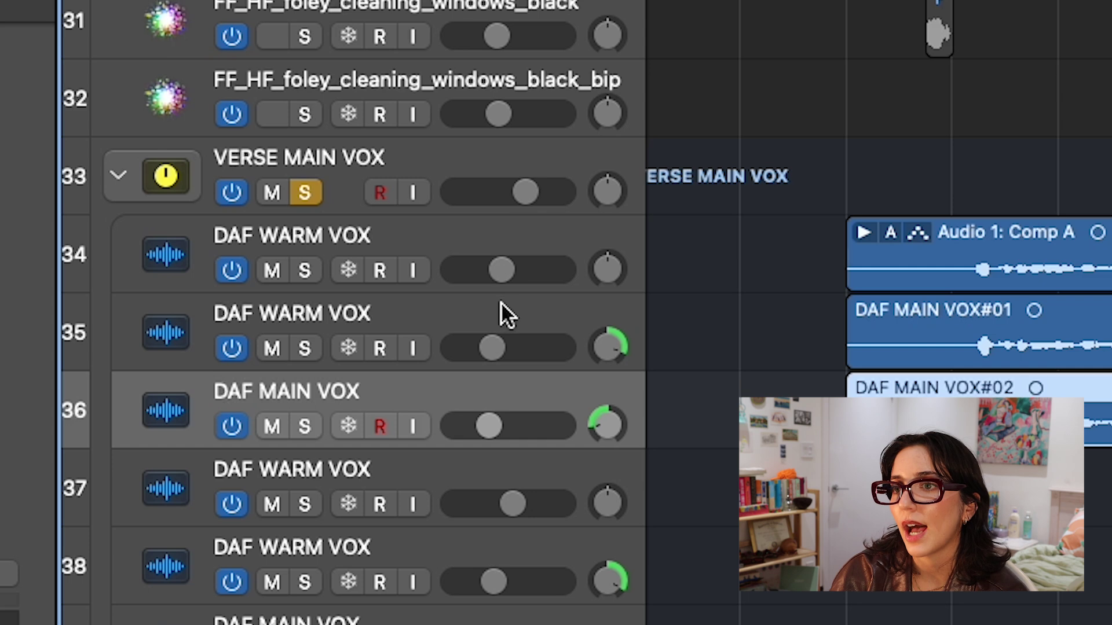
left_click(507, 320)
left_click(534, 391)
mouse_move(498, 351)
mouse_move(498, 350)
left_mouse_down()
mouse_move(443, 353)
mouse_move(511, 342)
mouse_move(490, 347)
left_mouse_up()
mouse_move(499, 350)
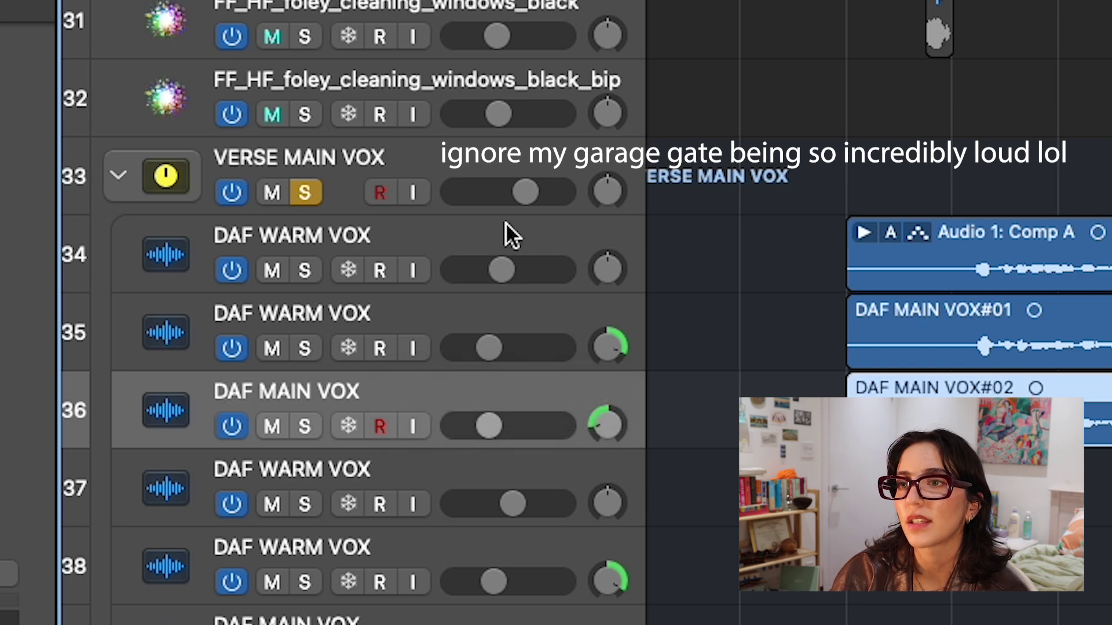
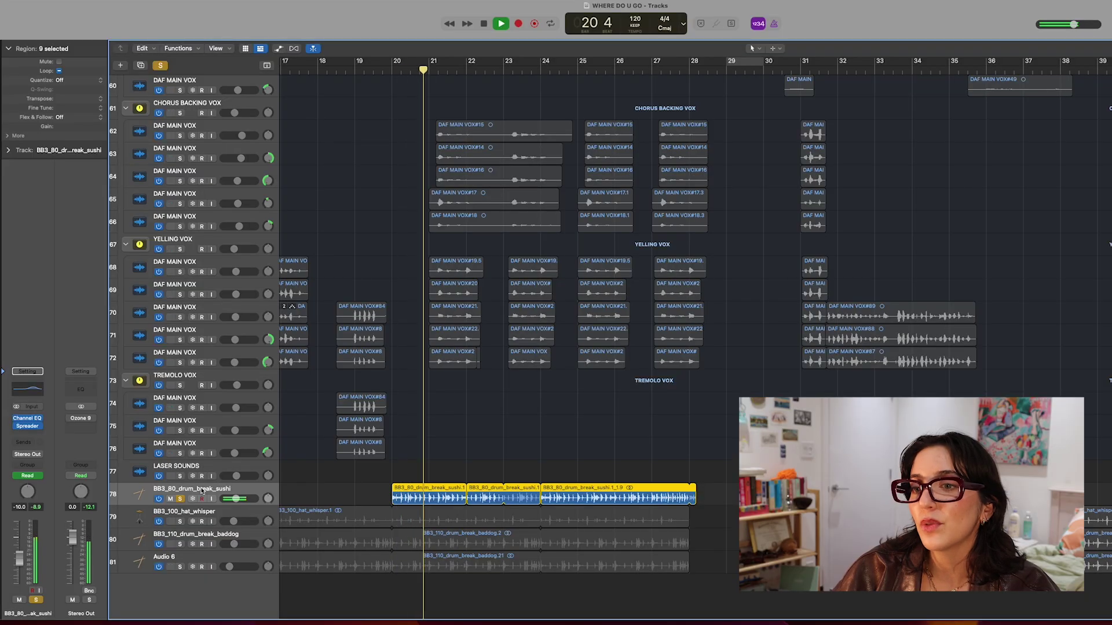
Examine the Channel EQ on the BB3_80_drum_break_sushi track during playback, then close it
left_click(27, 418)
key("space")
key("space")
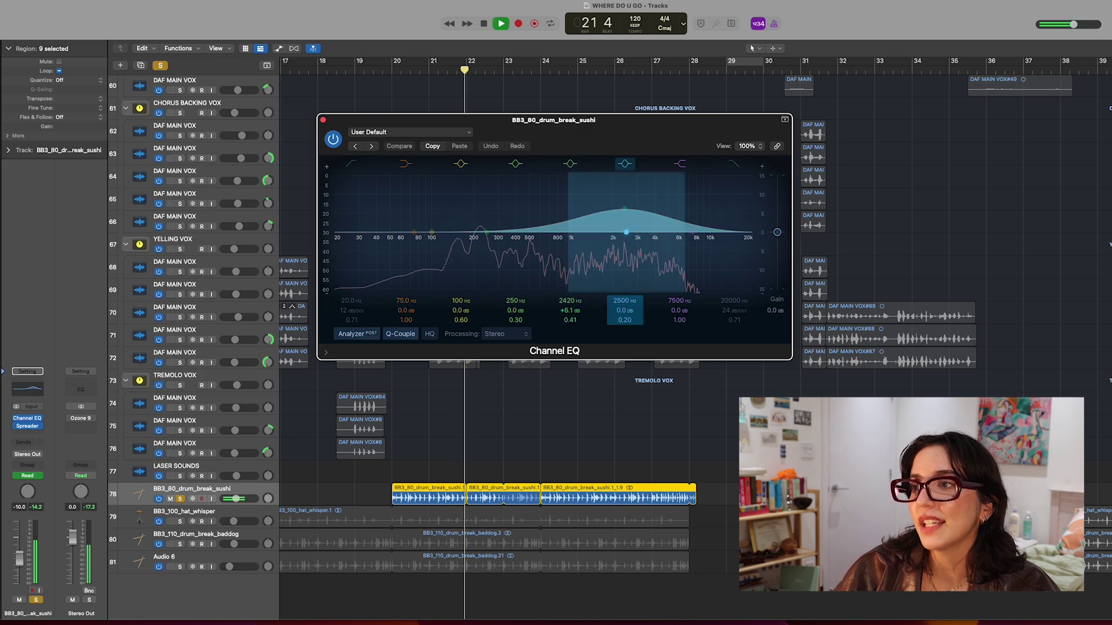
left_click(323, 120)
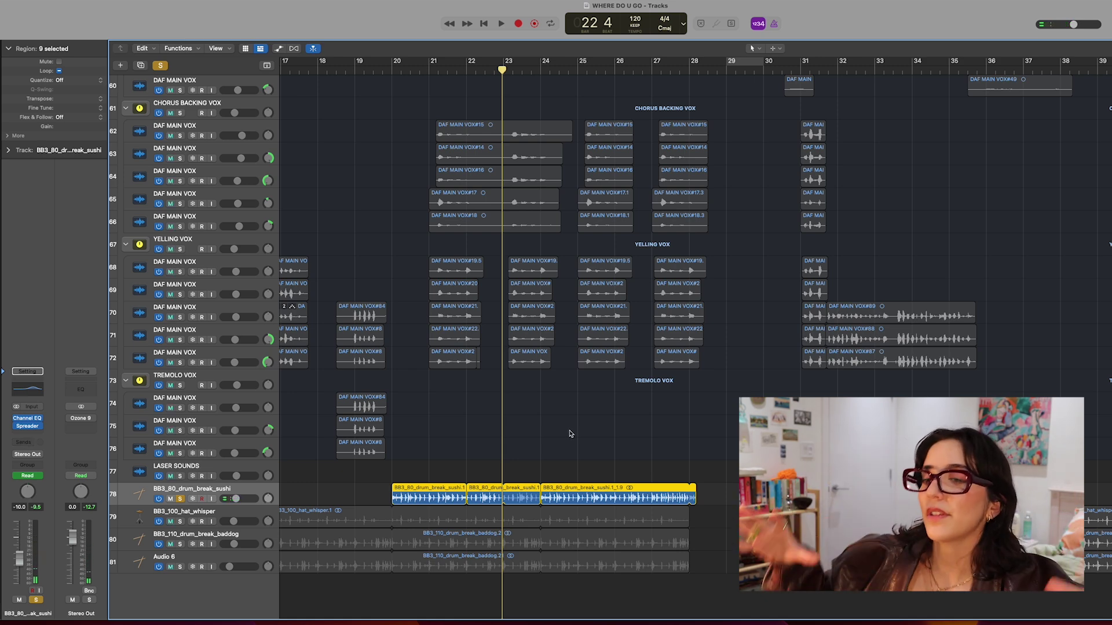
Add the BB3_110_drum_break_baddog, Audio 6 and BB3_100_hat_whisper tracks to the solo and play all four drum loops together
left_click(180, 544)
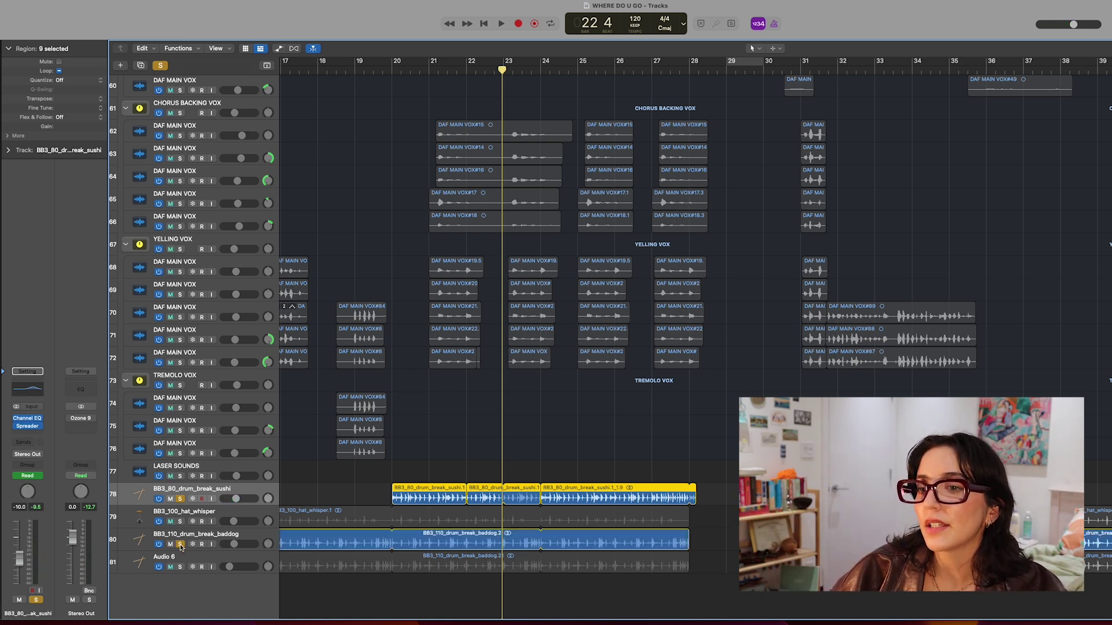
left_click(180, 567)
left_click(180, 521)
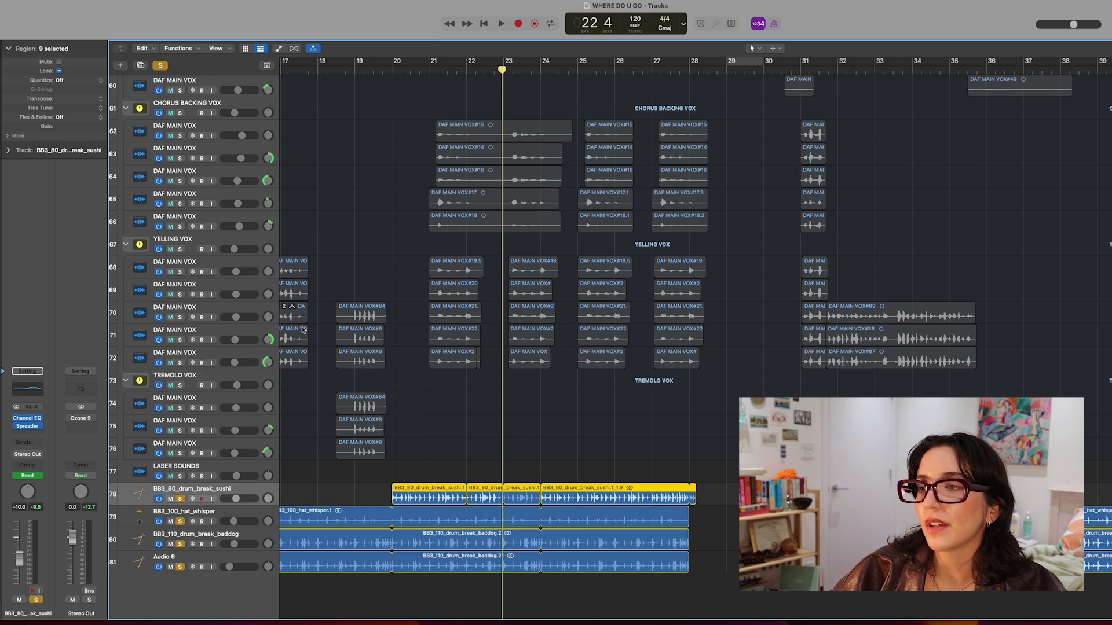
scroll(394, 166, "up", 15)
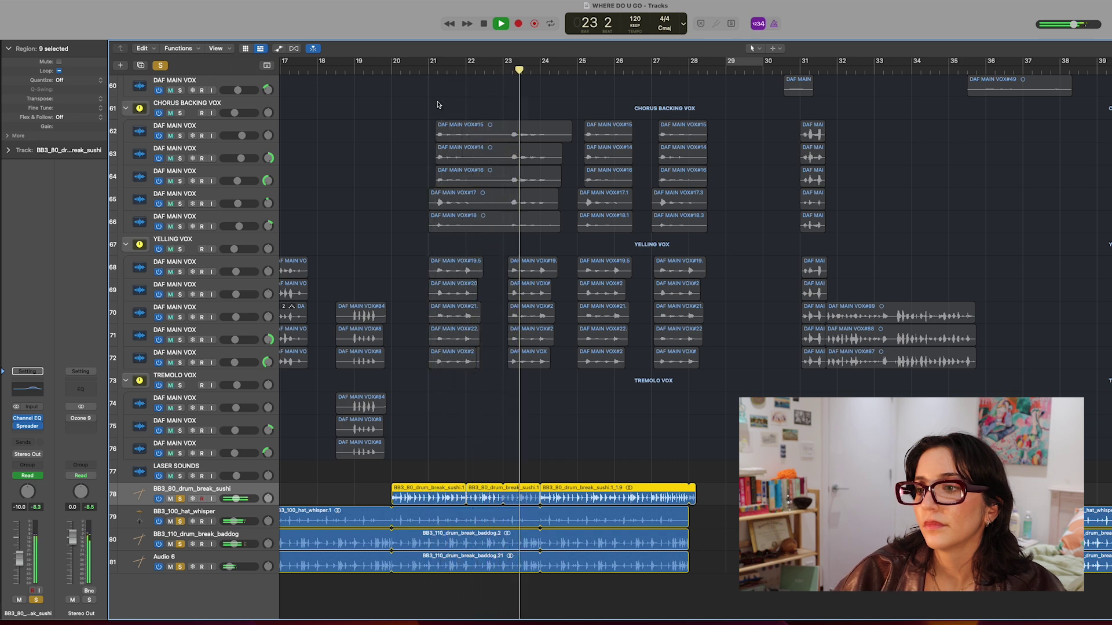
key("space")
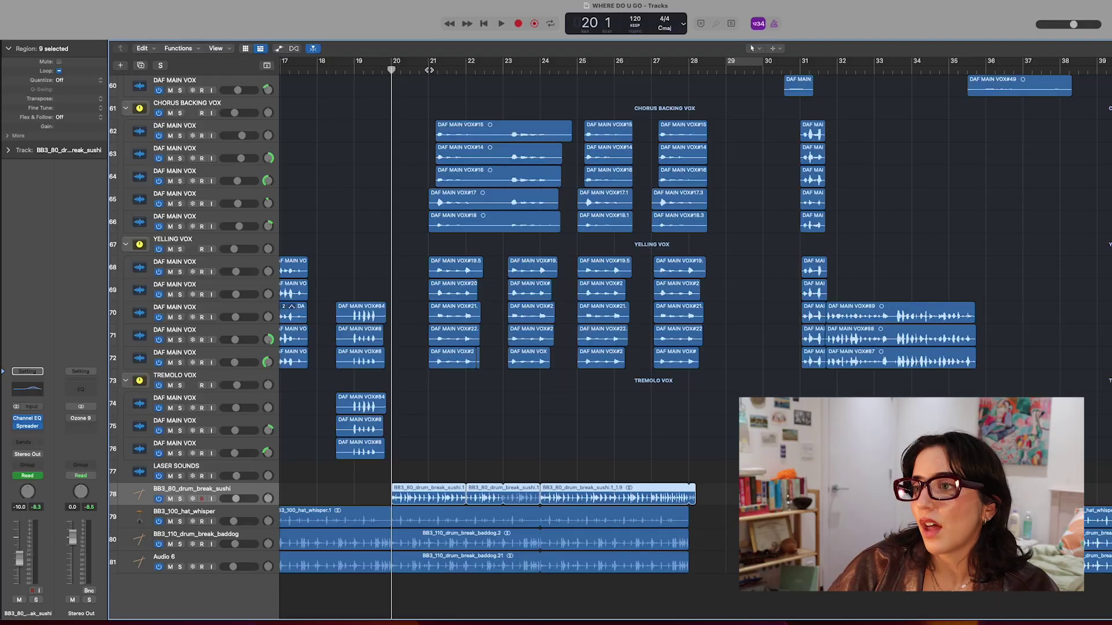
Solo the YELLING VOX and CHORUS BACKING VOX stacks and play them together from bar 21
left_click(430, 70)
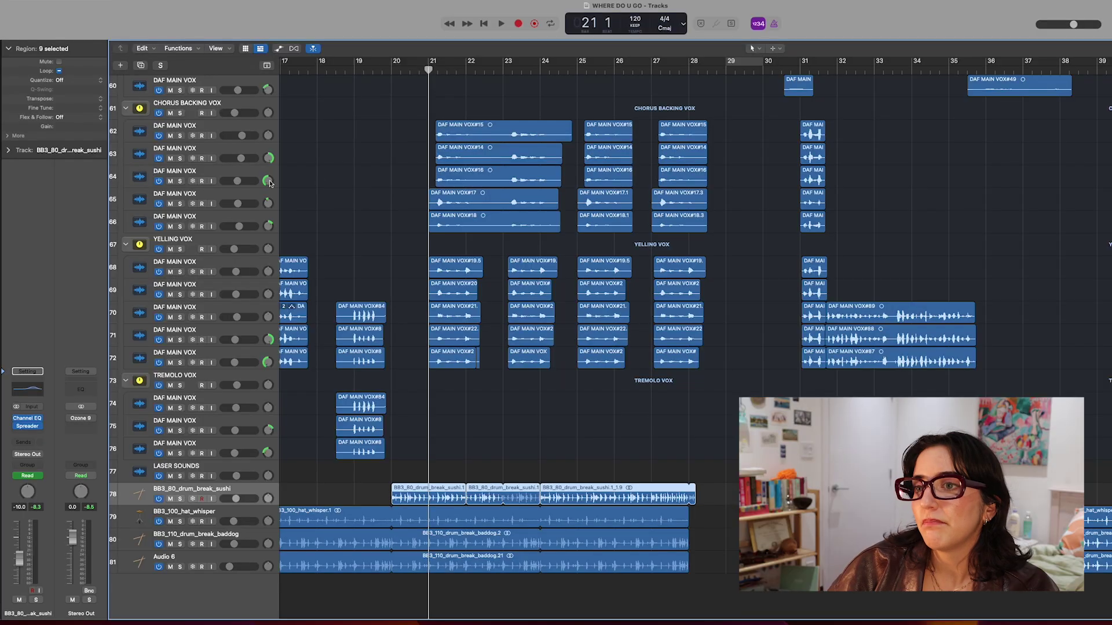
scroll(302, 261, "up", 4)
left_click(180, 336)
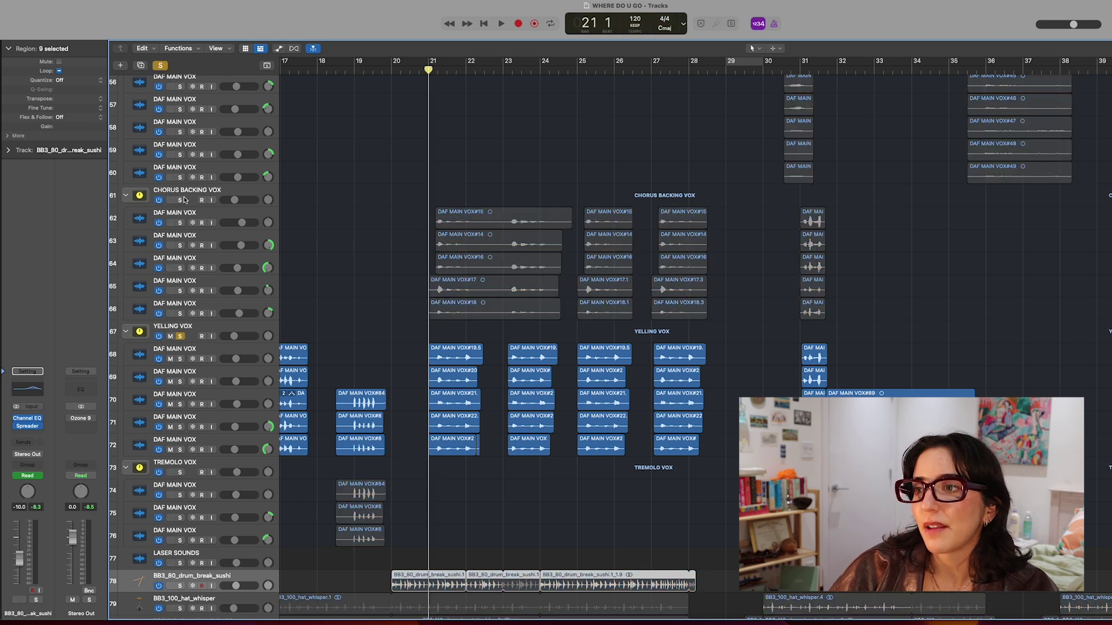
left_click(180, 200)
key("space")
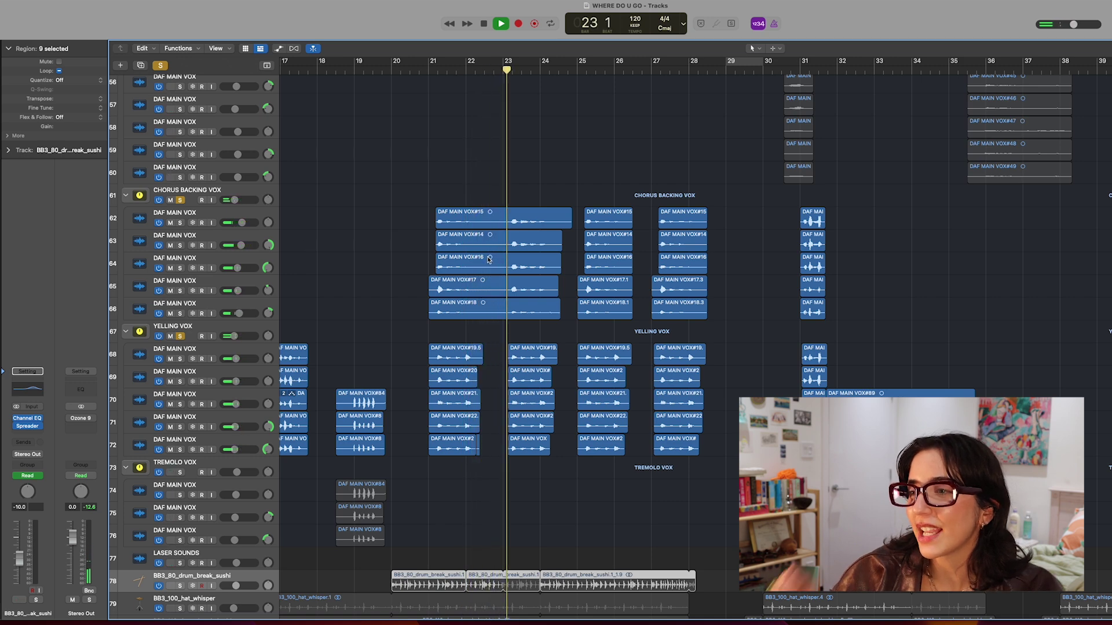
key("space")
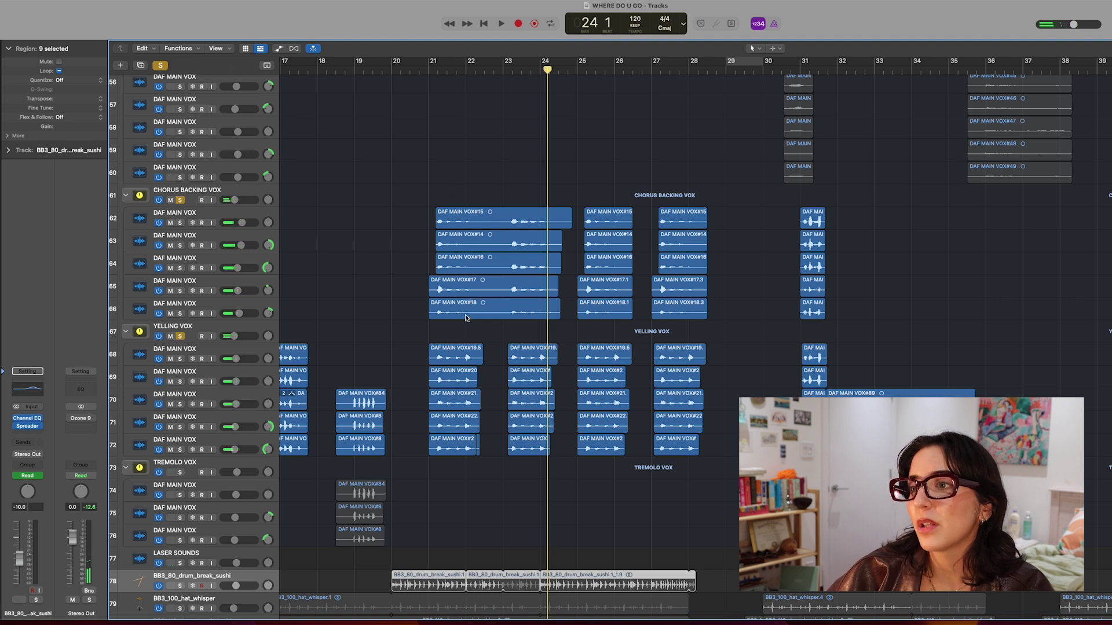
Unsolo YELLING VOX, play CHORUS BACKING VOX alone from around bar 21, and clear its solo
left_click(180, 336)
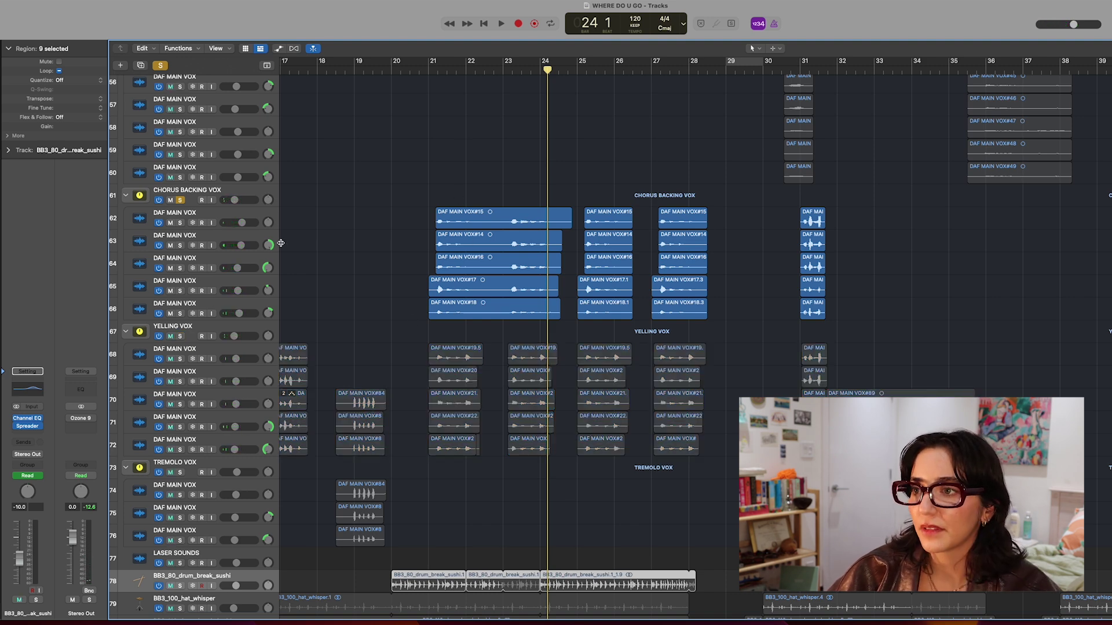
left_click(432, 82)
left_click(441, 70)
key("space")
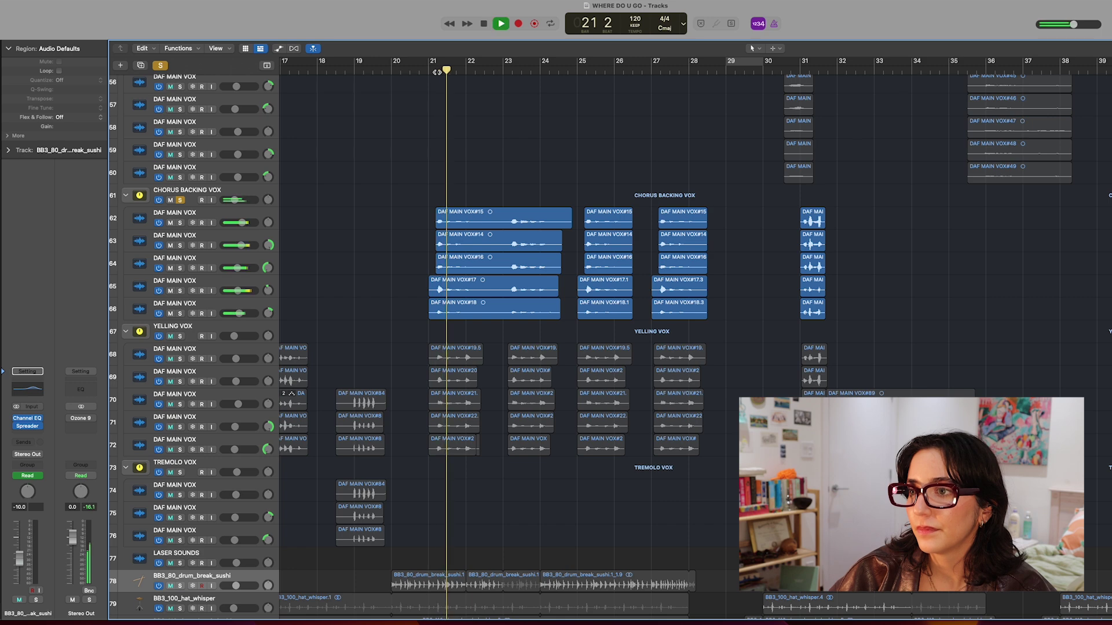
key("space")
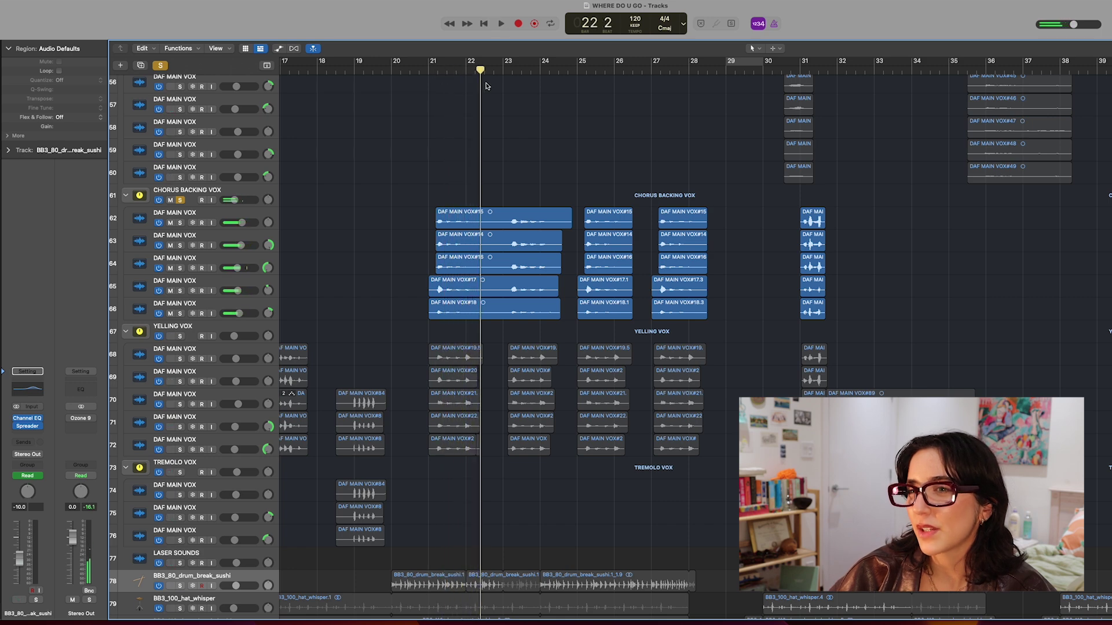
left_click(180, 200)
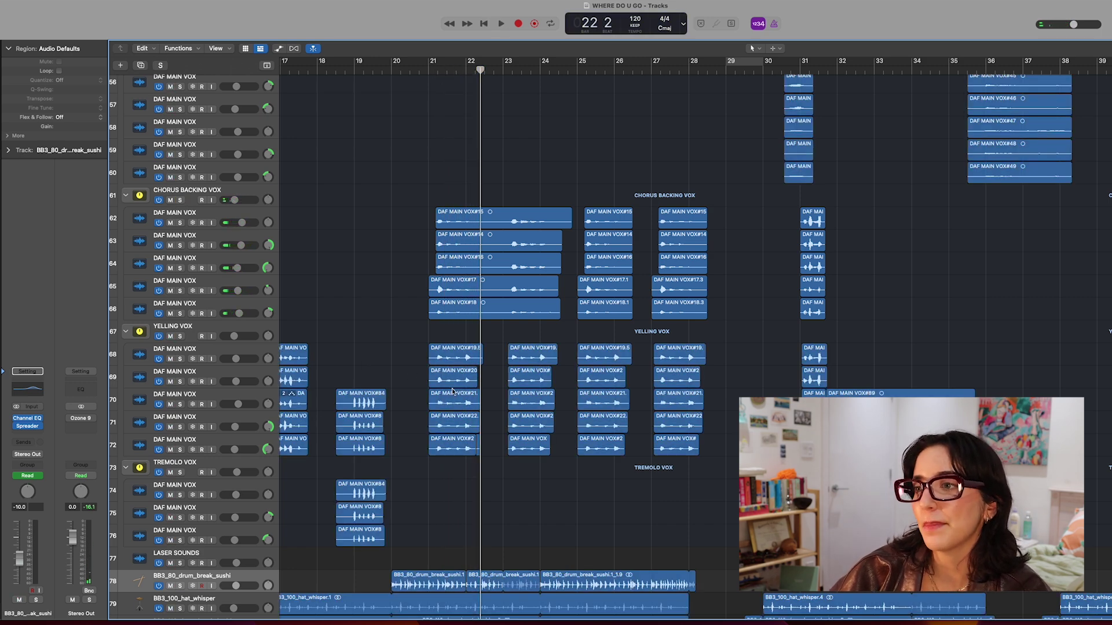
Solo the ALTERNATING vocal stack, play it from around bar 21, and clear the solo
scroll(442, 445, "up", 20)
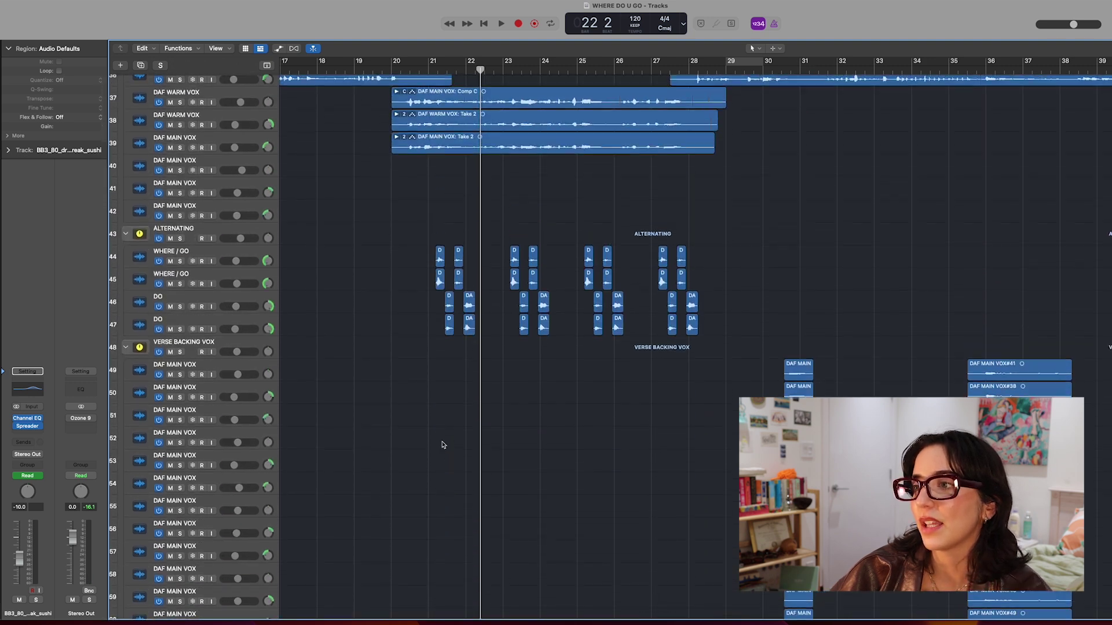
left_click(180, 243)
left_click(435, 67)
key("space")
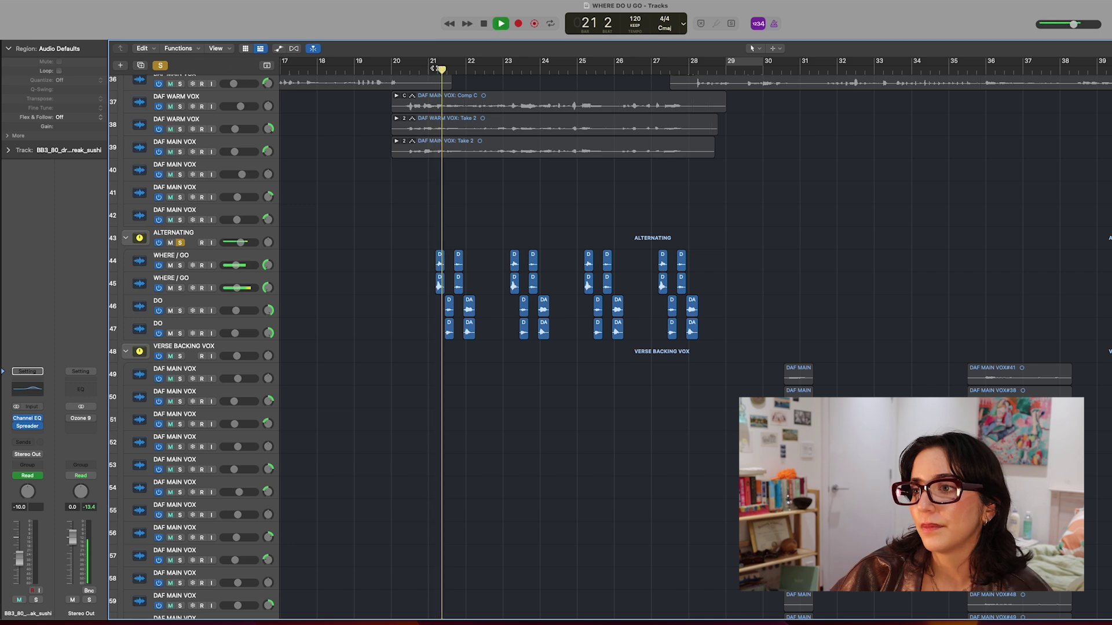
key("space")
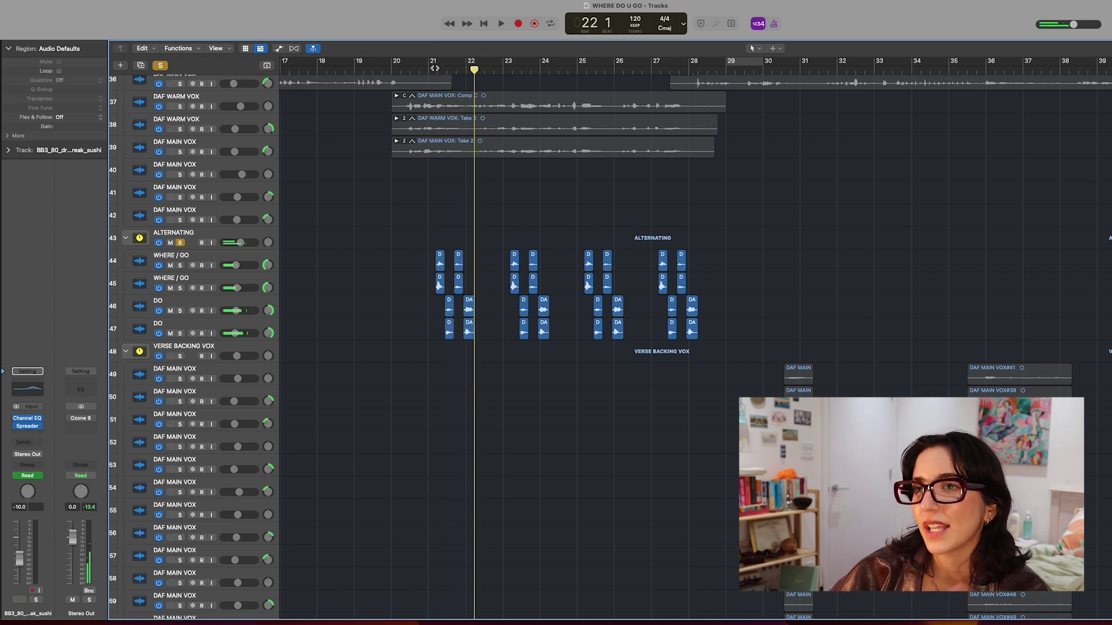
left_click(162, 66)
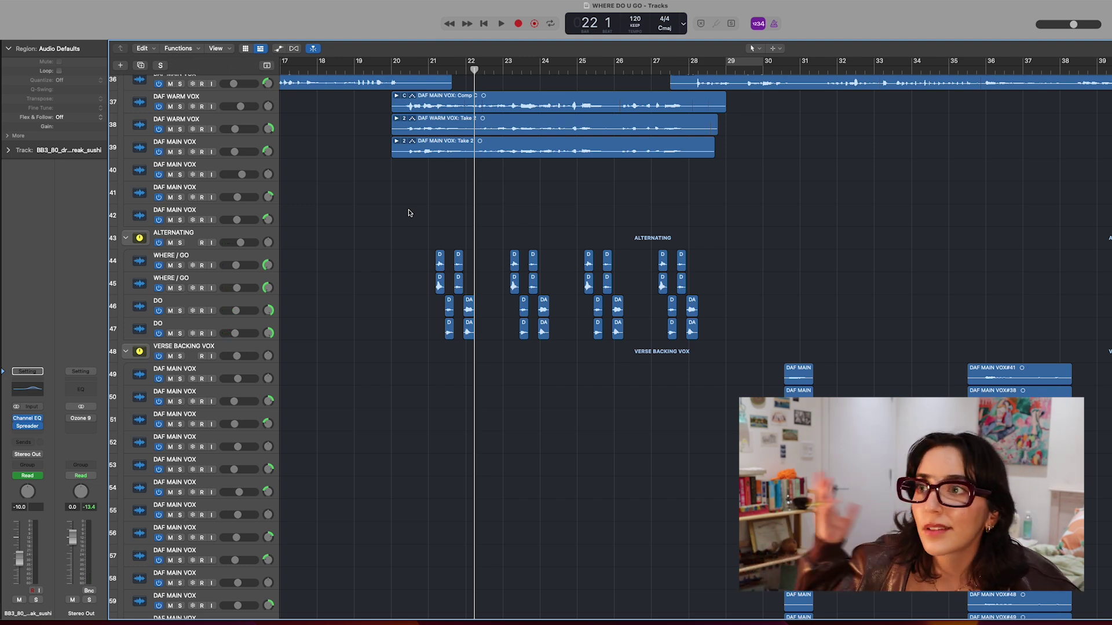
Select the four FF_HF_foley_cleaning_windows_black regions between bars 20 and 28 on track 31
scroll(409, 213, "up", 5)
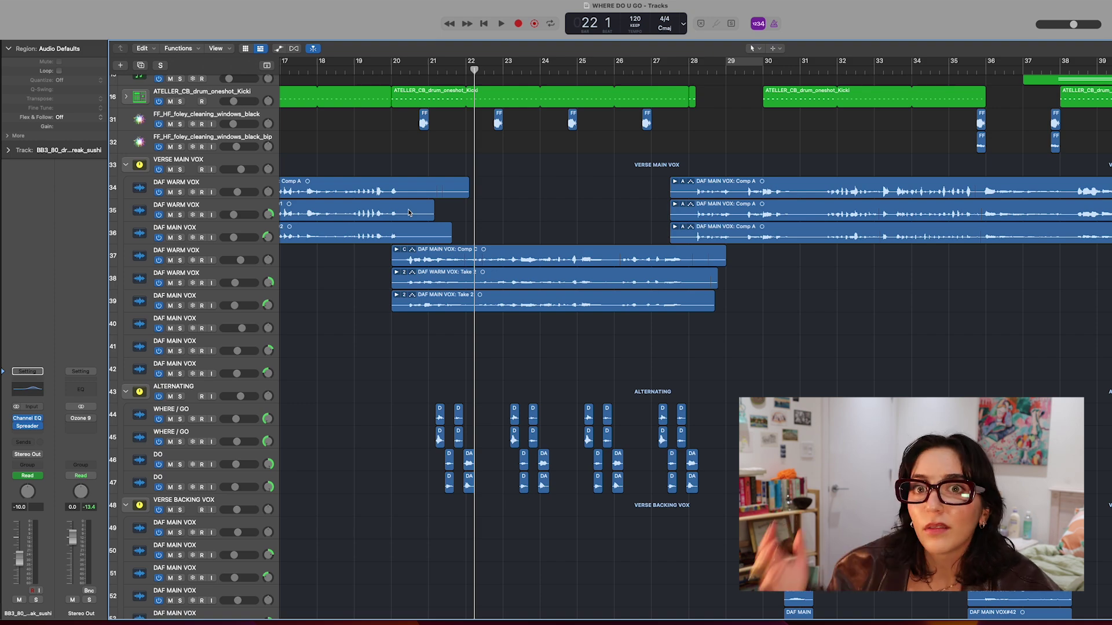
scroll(408, 213, "up", 3)
left_click(418, 68)
left_click_drag(368, 247, 724, 252)
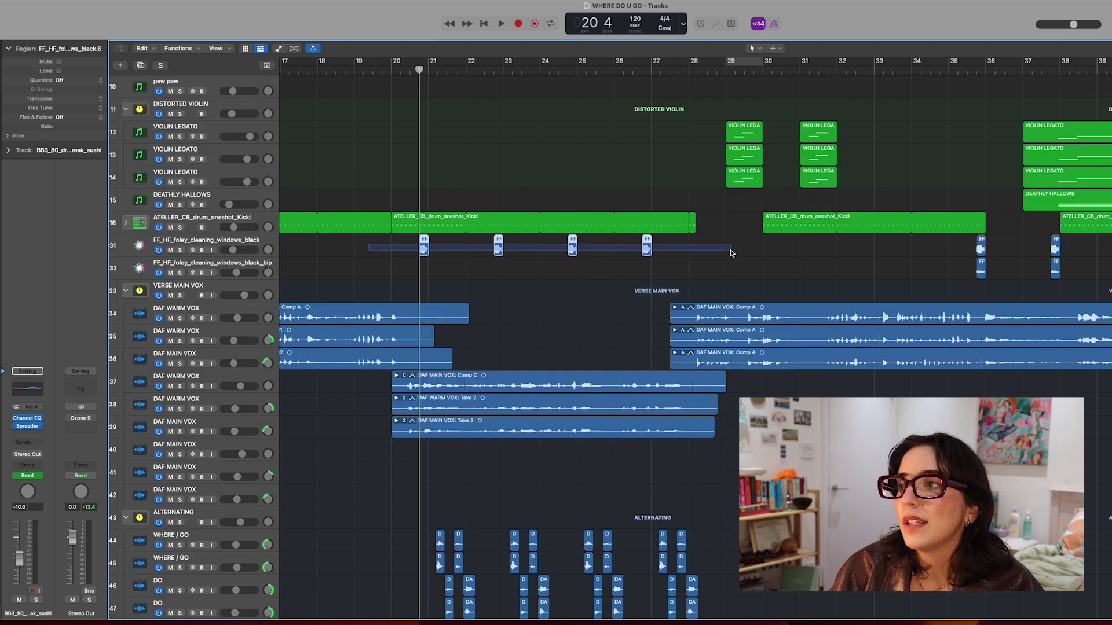
Solo the first two pew pew tracks and play their LOW N GRITTY SYNTH regions near bar 20
scroll(675, 261, "up", 6)
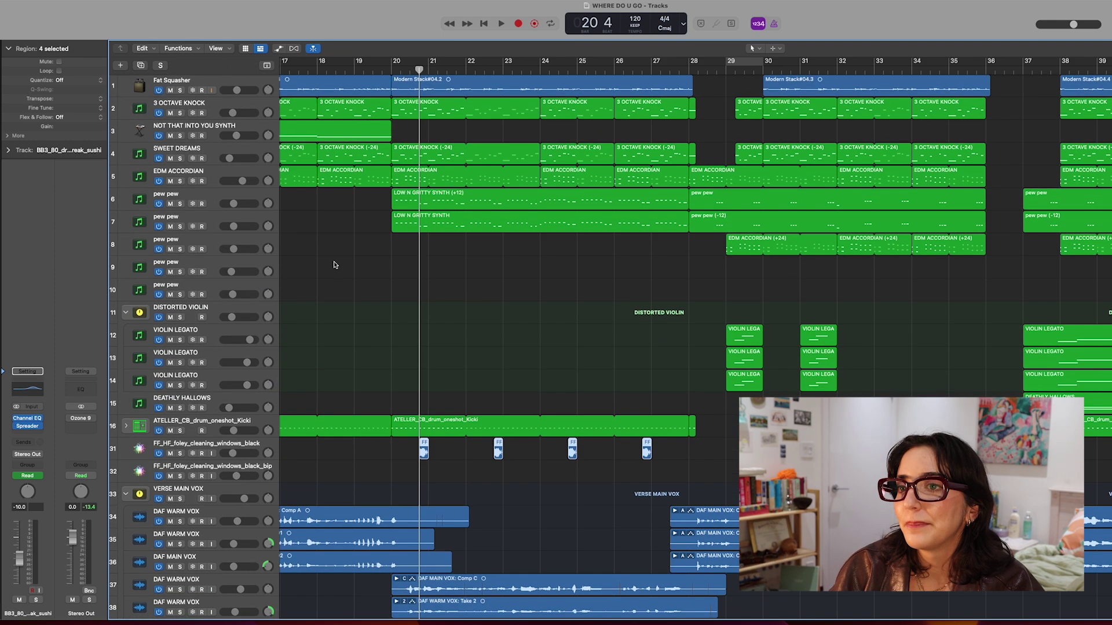
left_click_drag(179, 226, 180, 202)
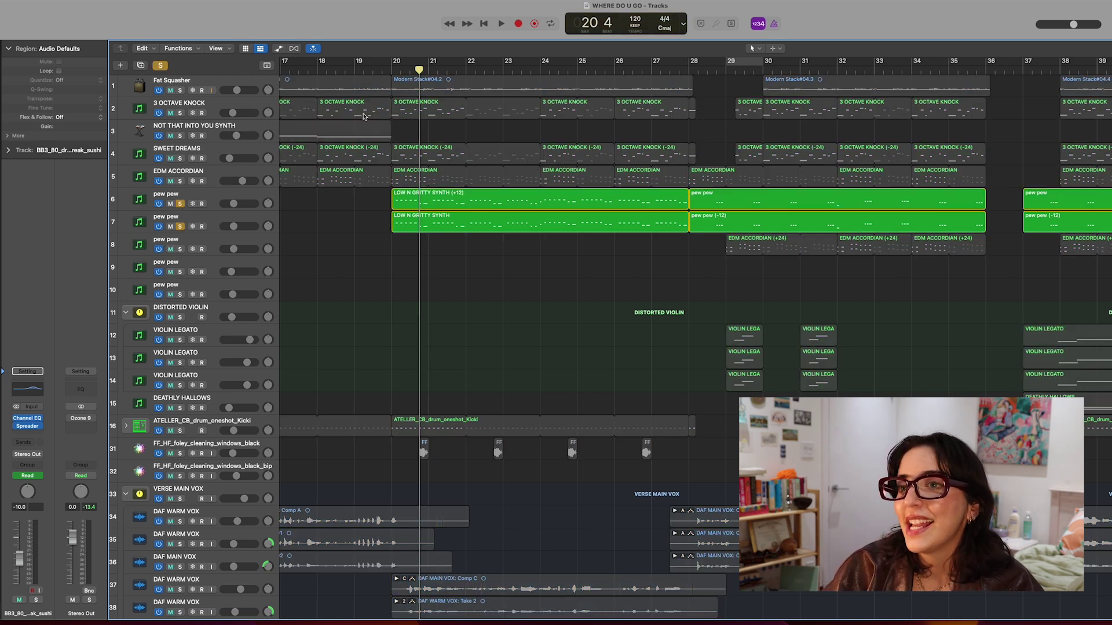
left_click(392, 67)
key("space")
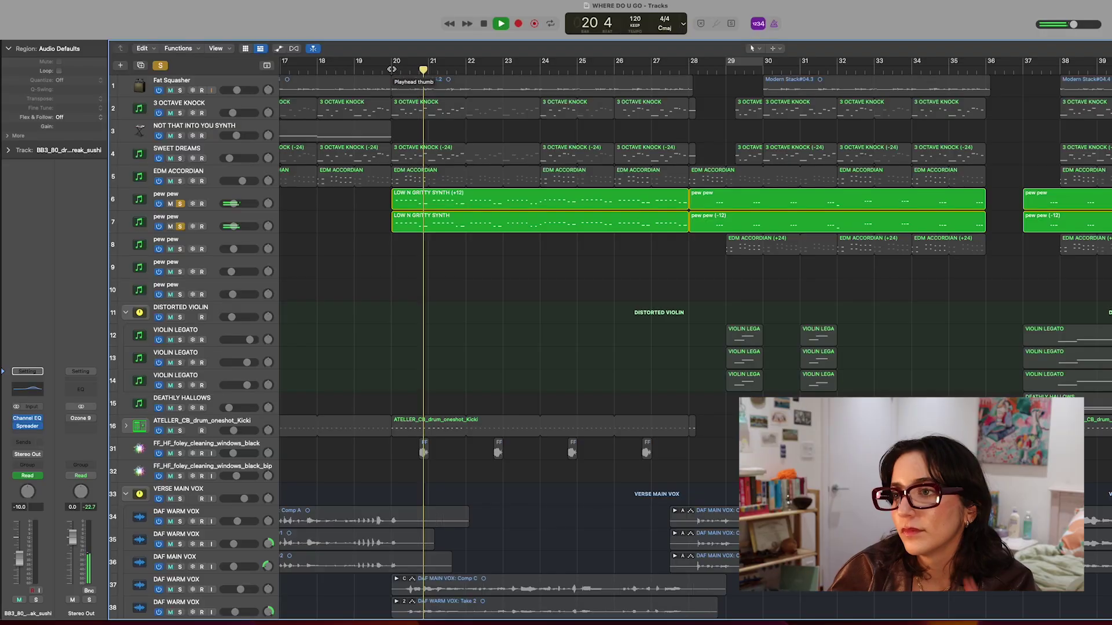
key("space")
Inspect both LOW N GRITTY SYNTH regions and open the TAL-U-No-LX synth on the first pew pew track
left_click(455, 204)
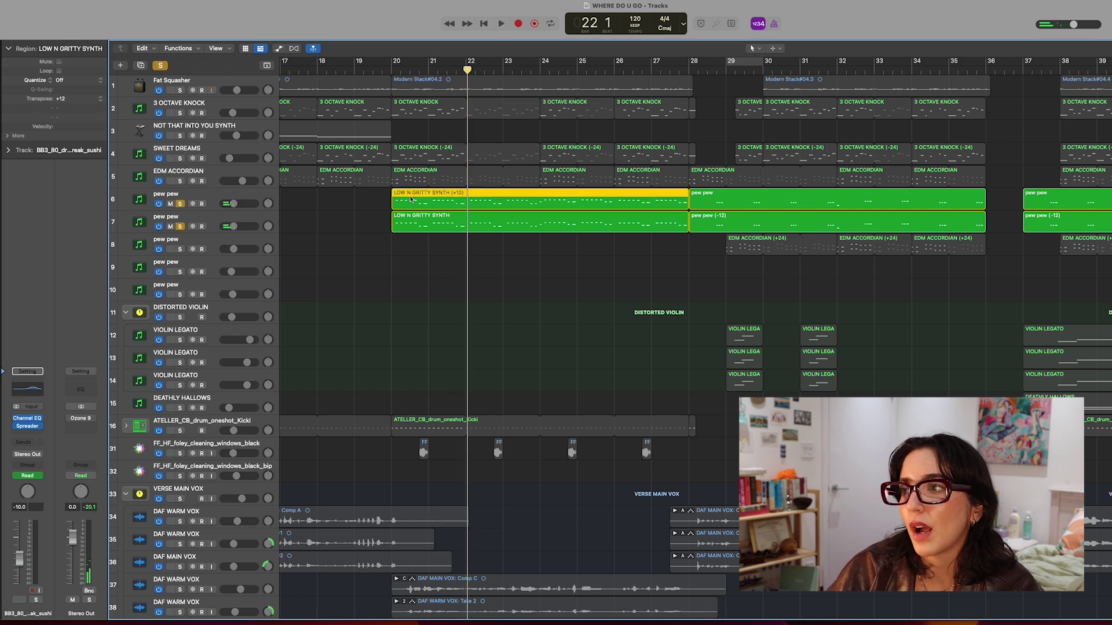
left_click(452, 216)
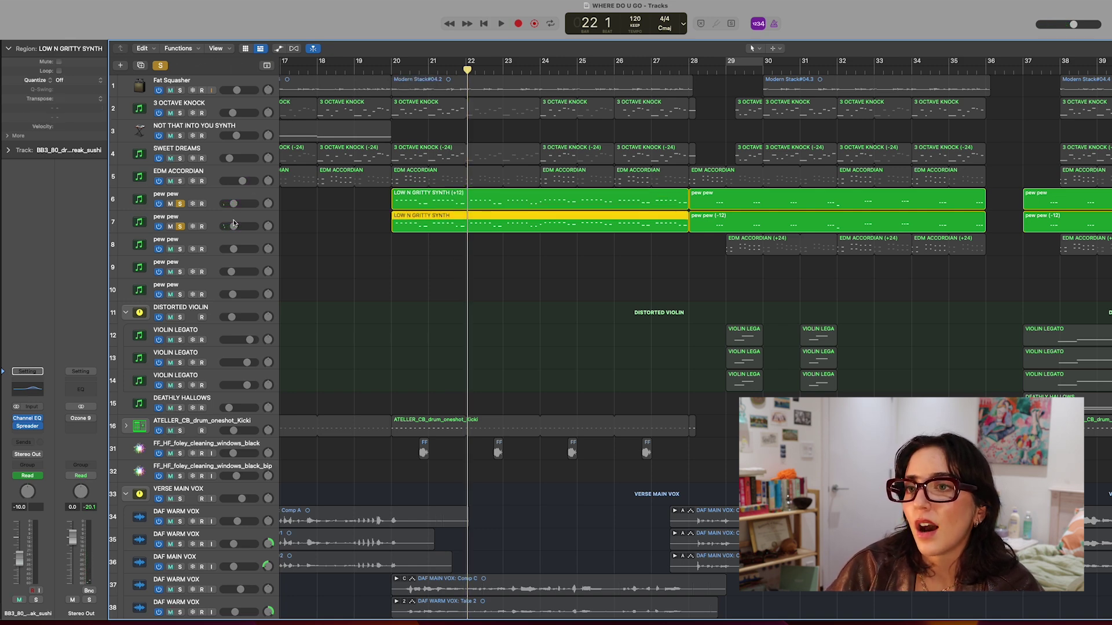
left_click(197, 199)
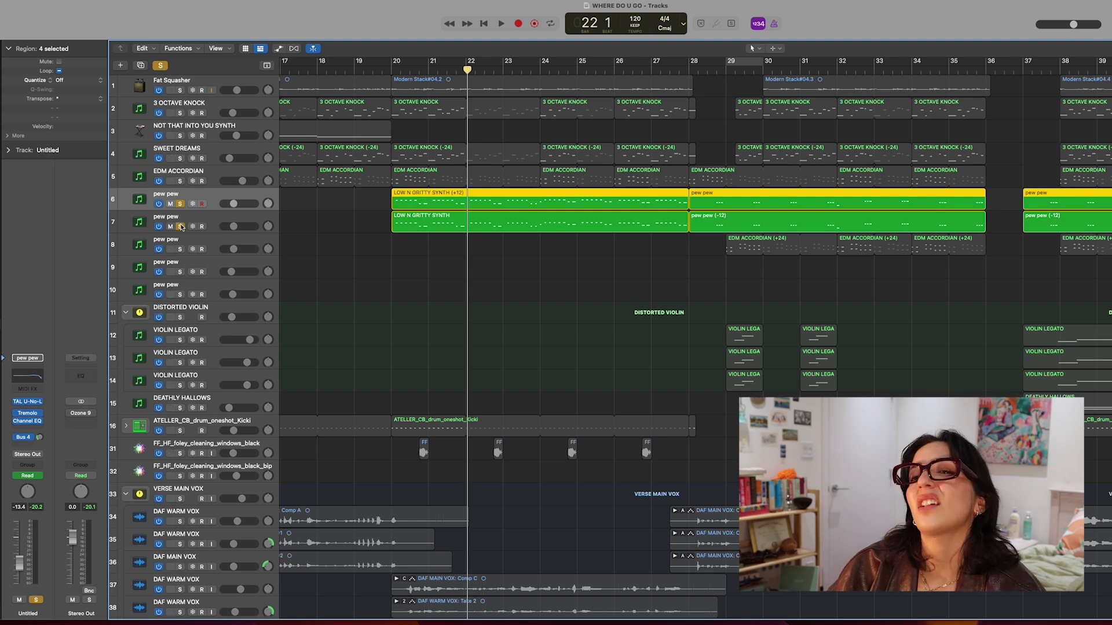
left_click(28, 404)
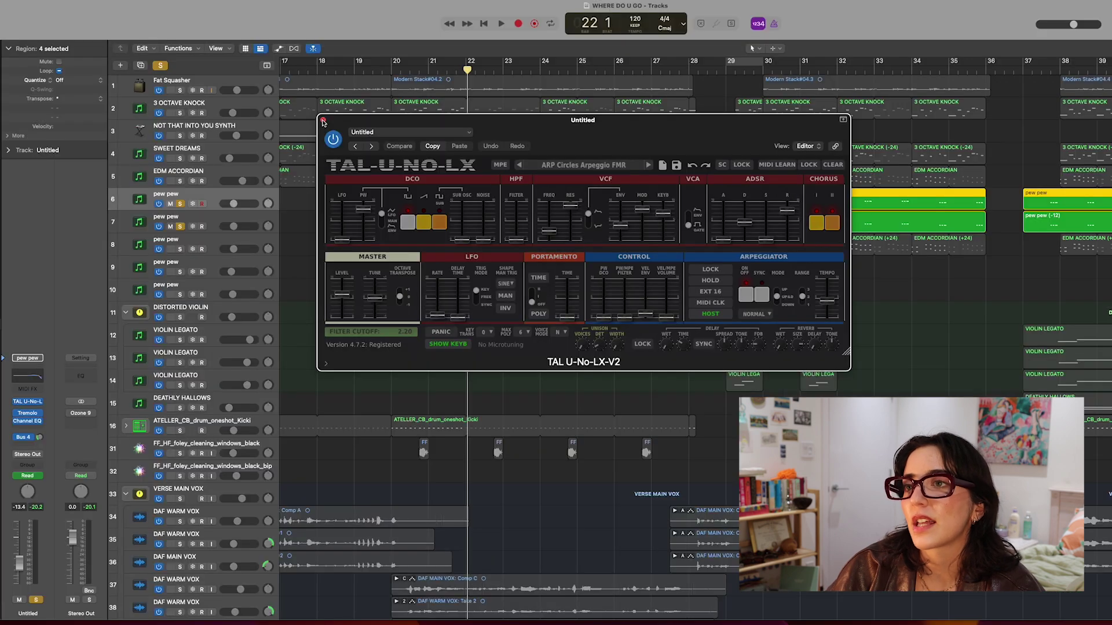
Close the TAL-U-No-LX window and play the full mix from bar 20
left_click(323, 118)
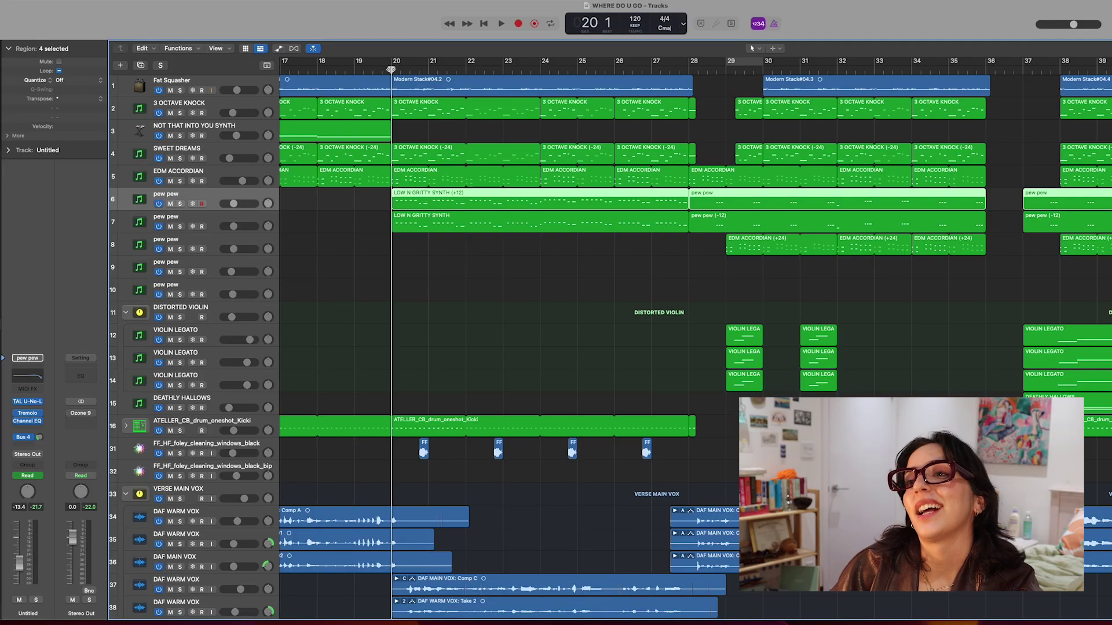
left_click_drag(392, 69, 397, 71)
key("space")
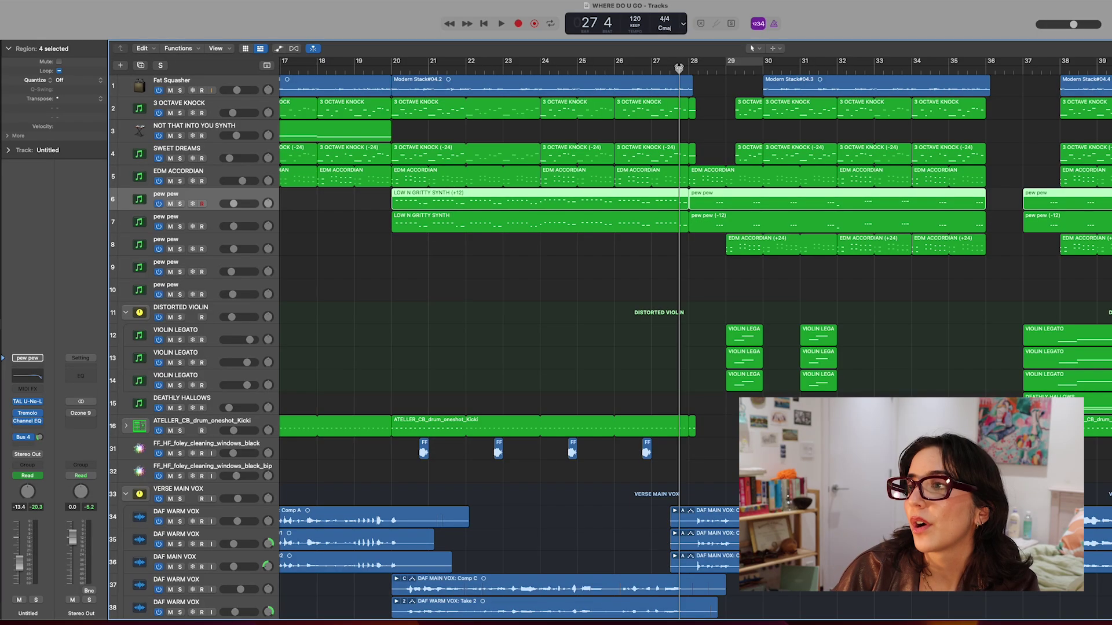
Play the full mix from the end of bar 27, then select the EDM ACCORDIAN and pew pew regions starting at bar 28
key("space")
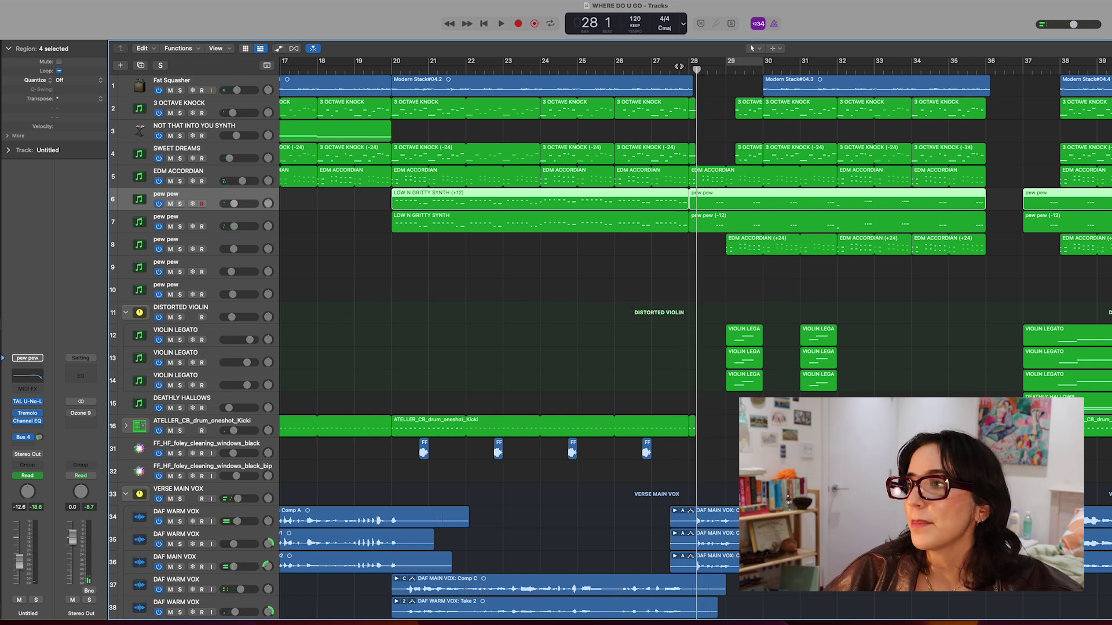
left_click(680, 70)
key("space")
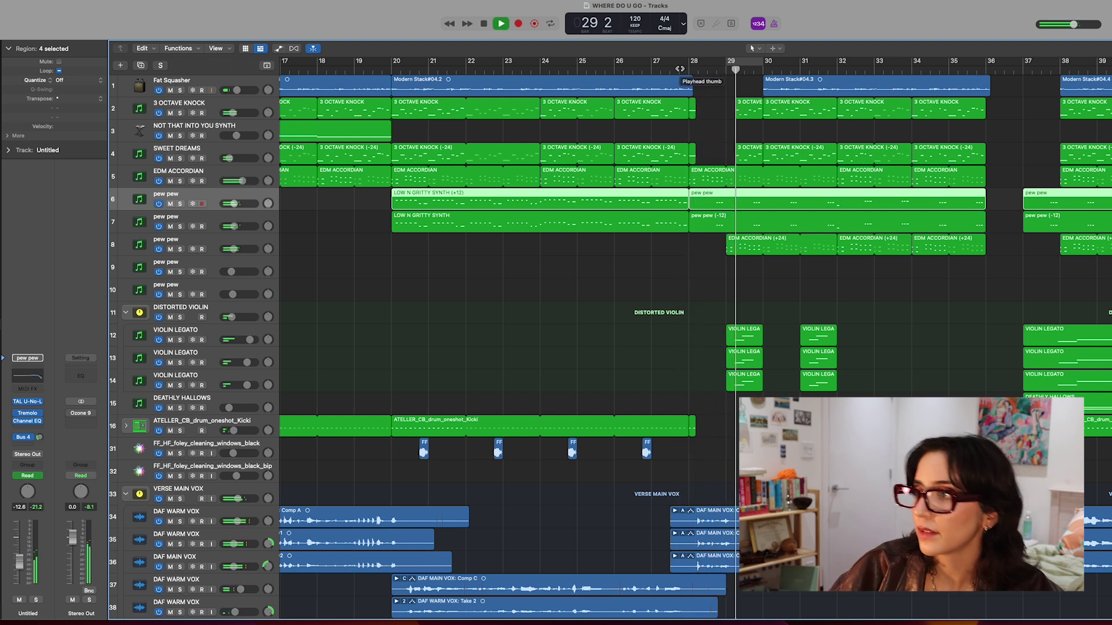
key("space")
left_click(712, 176)
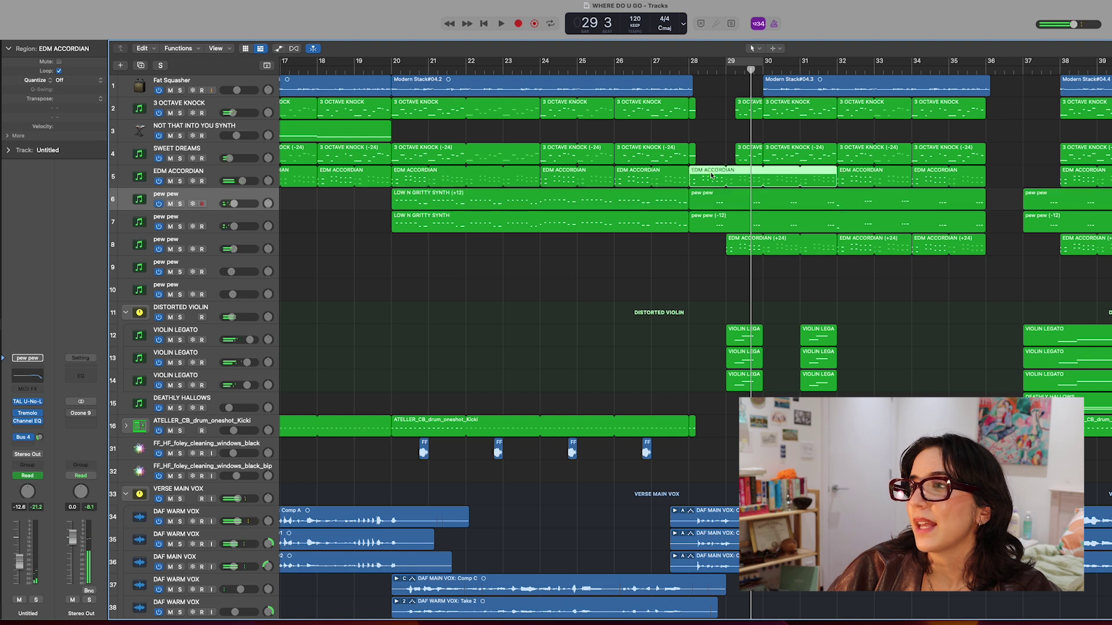
left_click(698, 200)
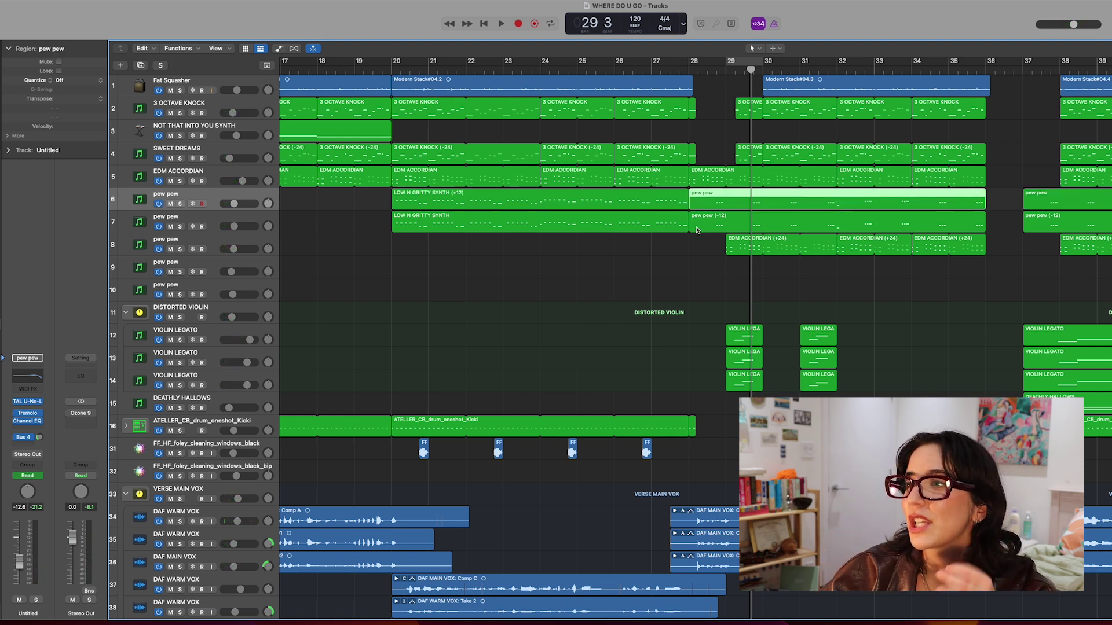
Solo the first two pew pew tracks, play their pew pew regions from the middle of bar 28, and clear both solos
left_click(712, 68)
left_click(180, 204)
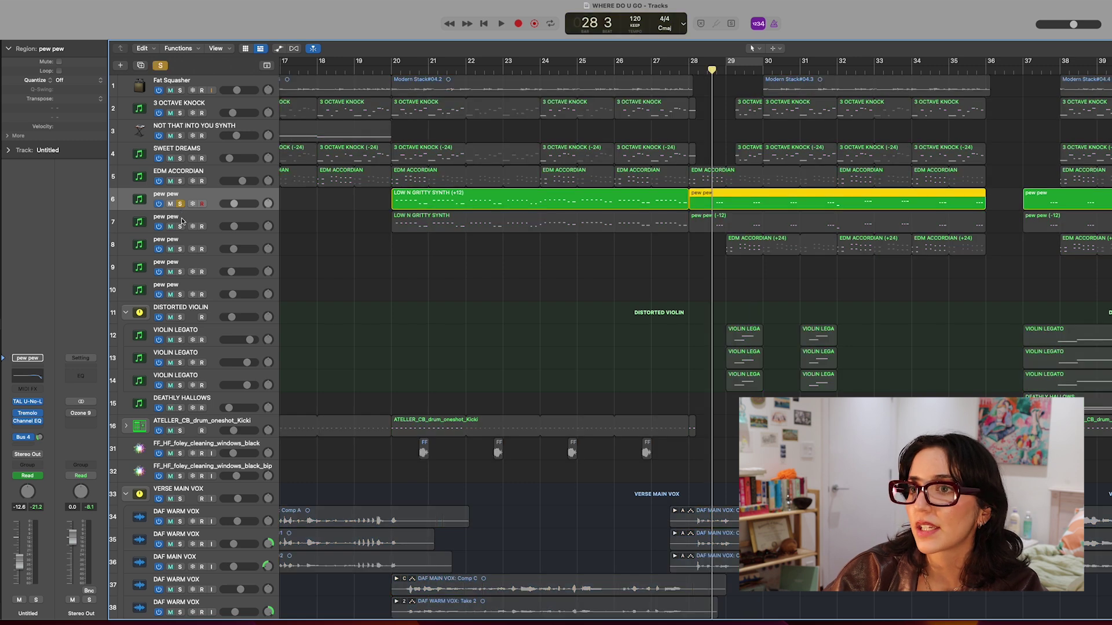
left_click(180, 226)
key("space")
key("space")
left_click(180, 204)
left_click(183, 218)
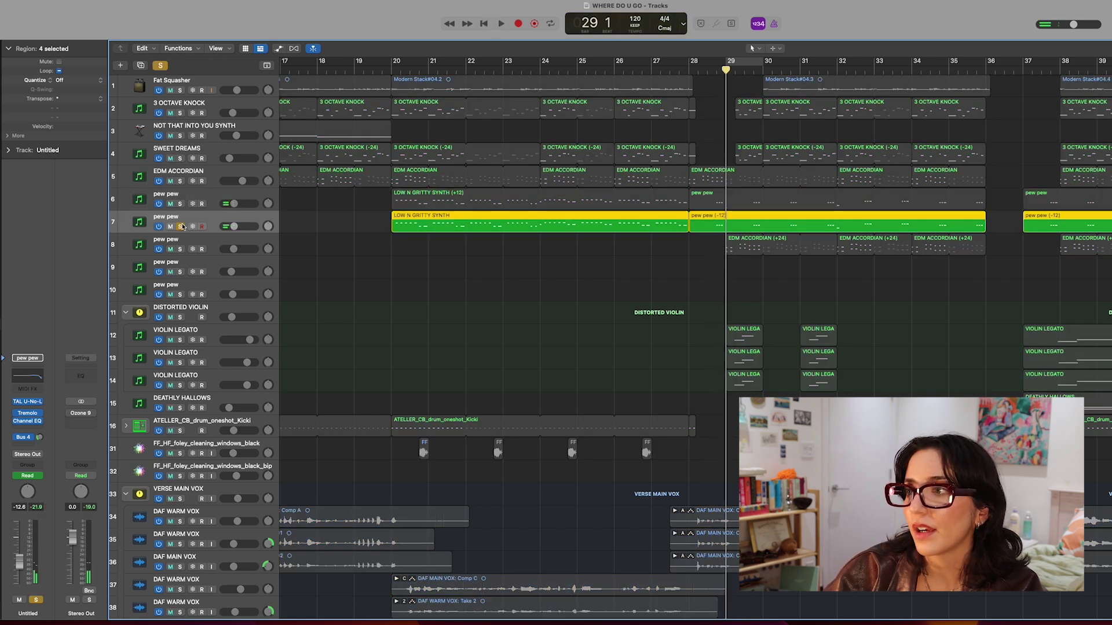
left_click(181, 227)
Solo the DISTORTED VIOLIN stack, play it from bar 29, and inspect the plug-ins of the stack and its first VIOLIN LEGATO track
left_click(180, 318)
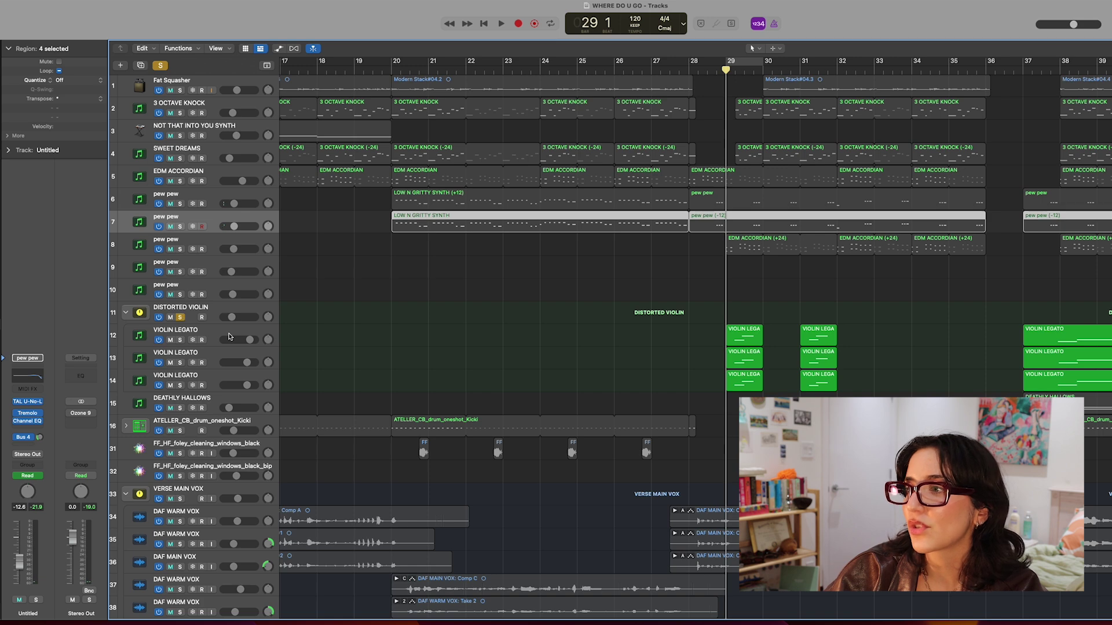
key("space")
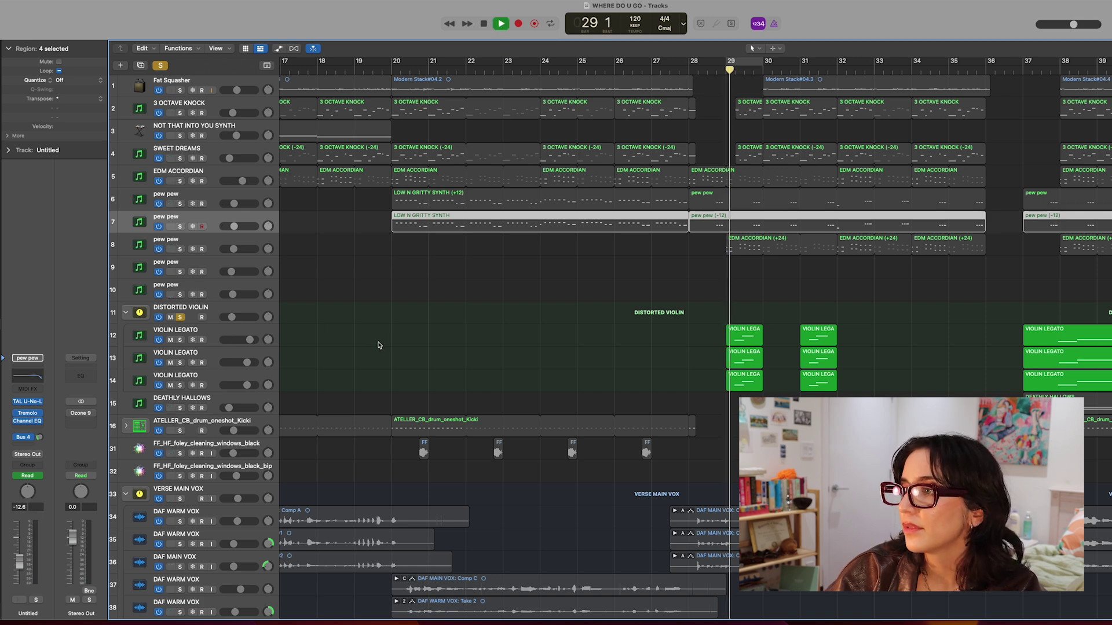
key("space")
left_click(180, 329)
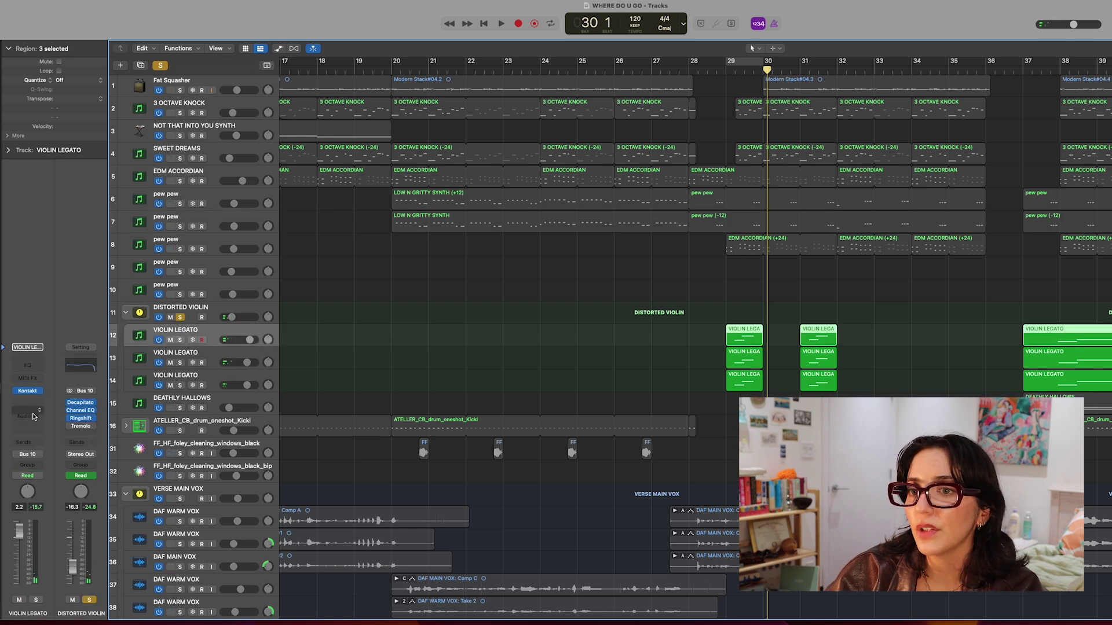
left_click(205, 307)
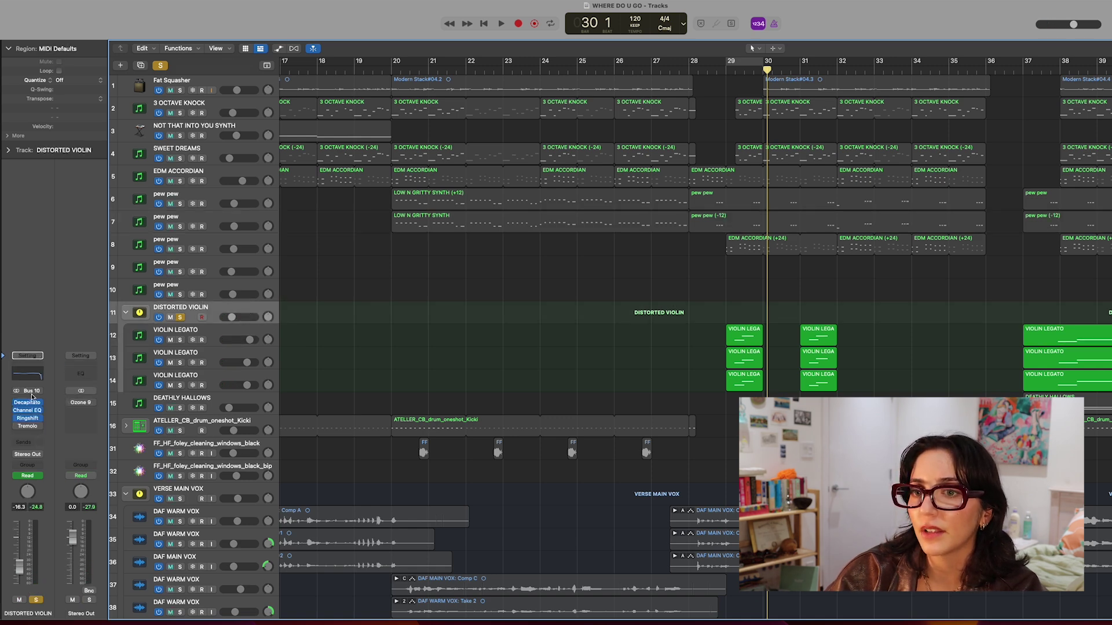
left_click(193, 331)
Solo the three VIOLIN LEGATO tracks and play them from bar 29 with the DISTORTED VIOLIN stack's effects bypassed
left_click(731, 71)
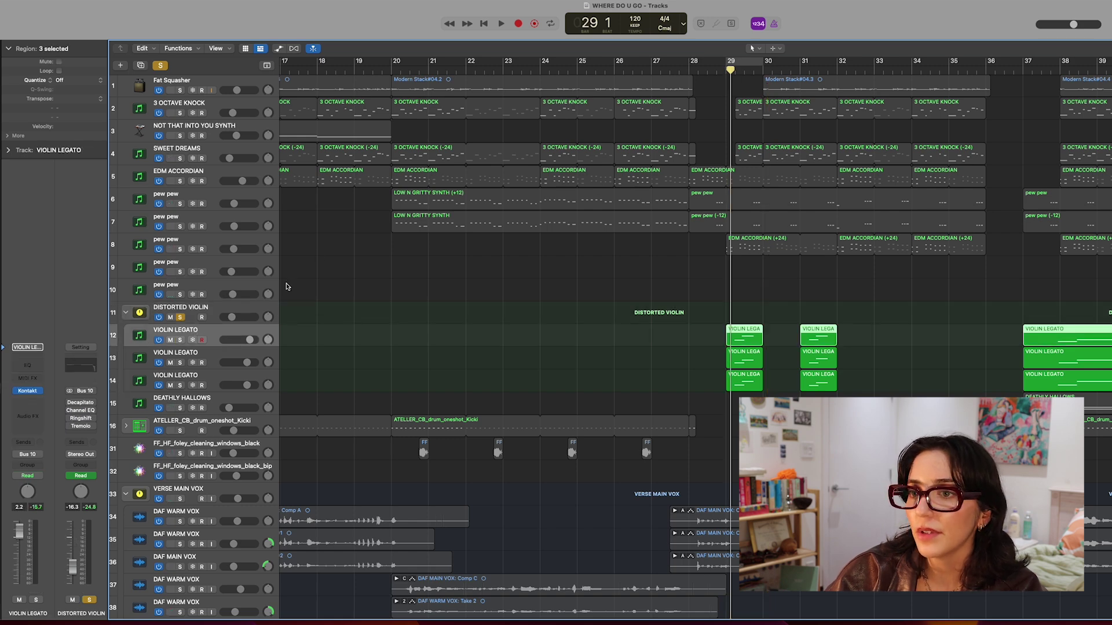
left_click_drag(180, 341, 180, 383)
key("space")
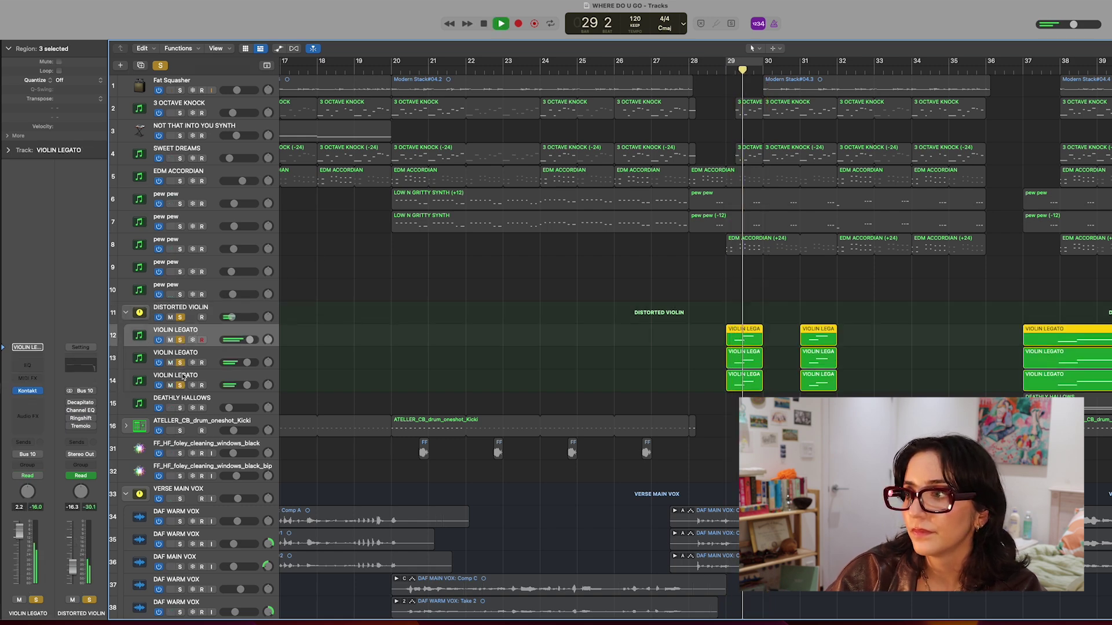
key("space")
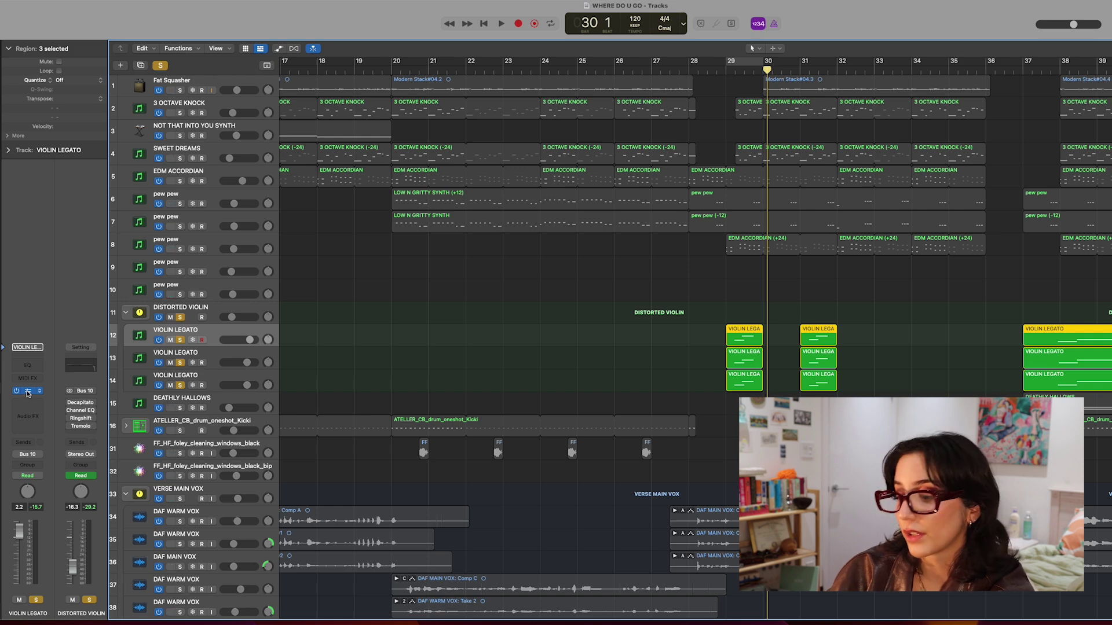
Show Musical Typing for the first VIOLIN LEGATO track and lower its velocity to 11
key("super+k")
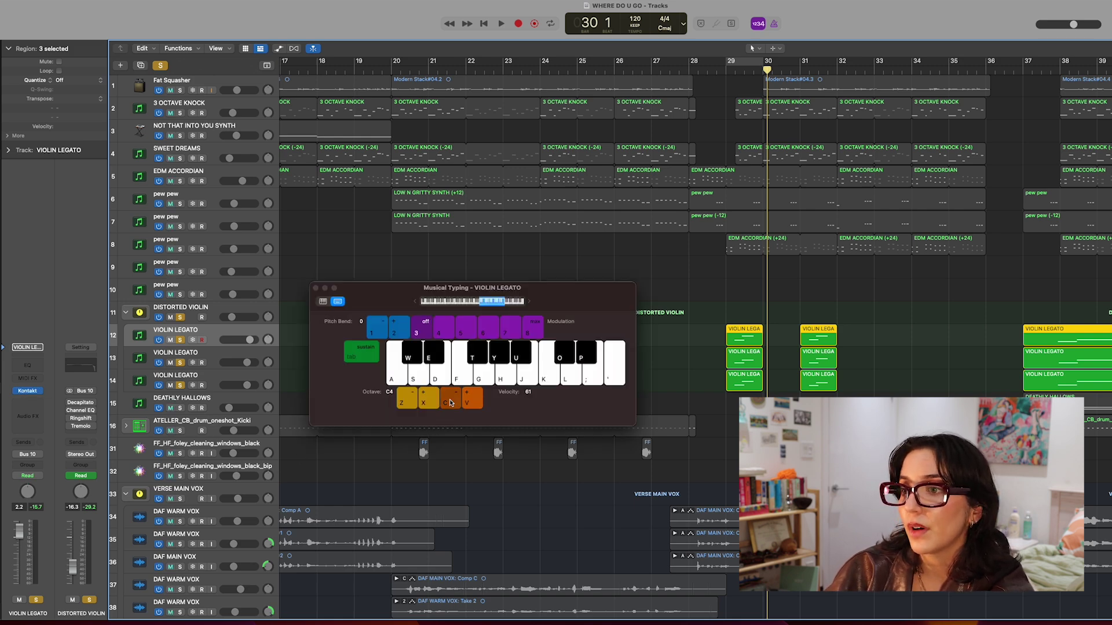
left_click(449, 401)
left_click(450, 400)
left_click(450, 401)
left_click(450, 401)
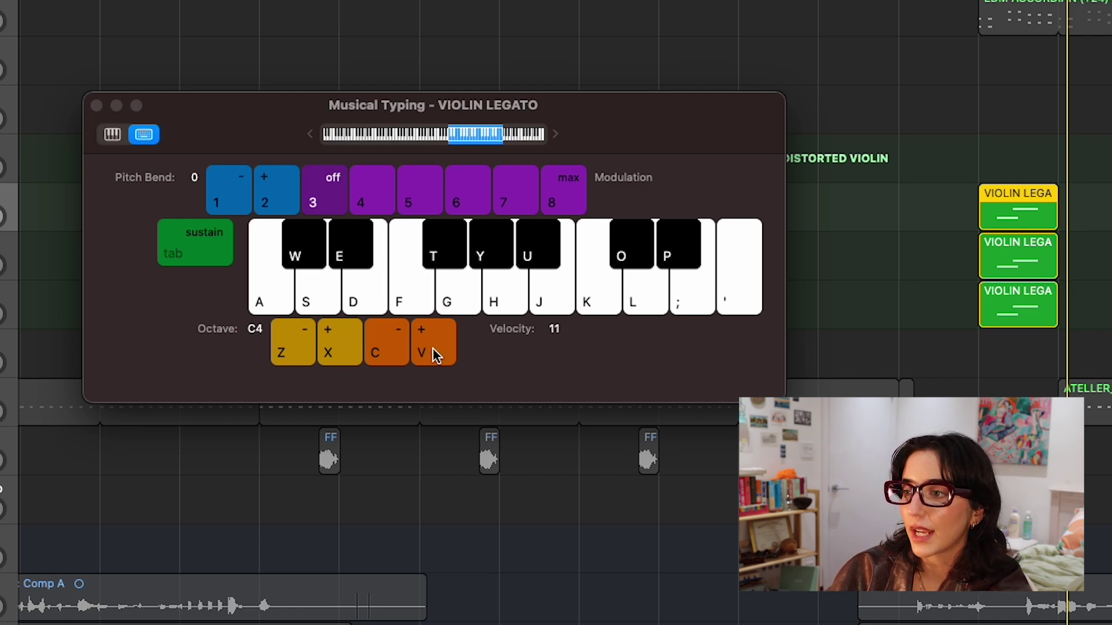
Audition C and E on the violin instrument at velocities such as 11 and 26
key("a")
key("d")
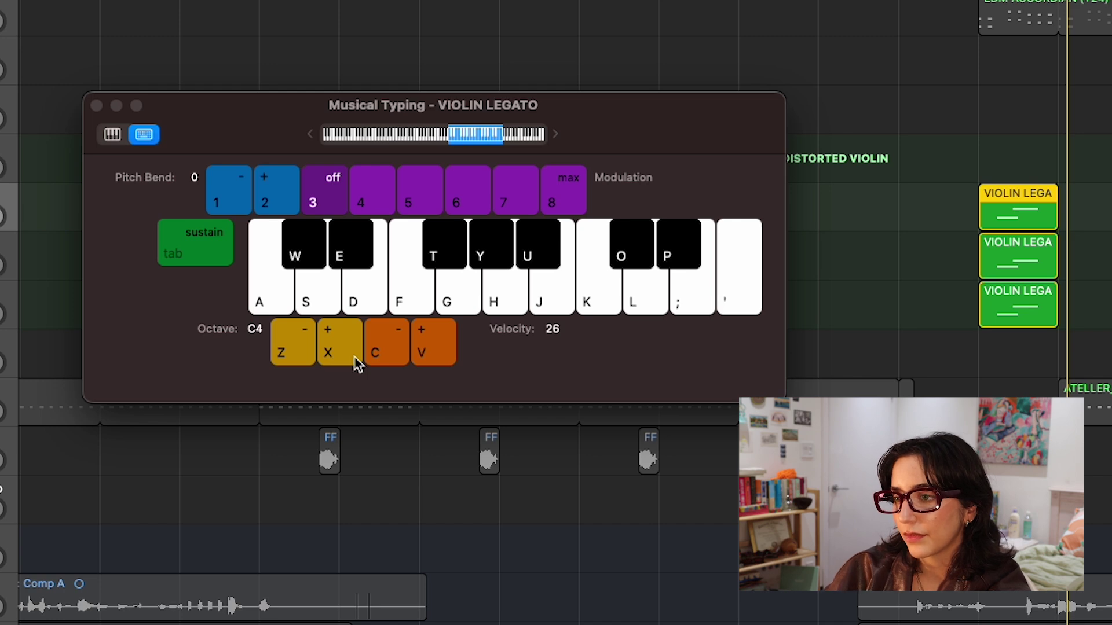
key("a")
key("d")
key("a")
key("d")
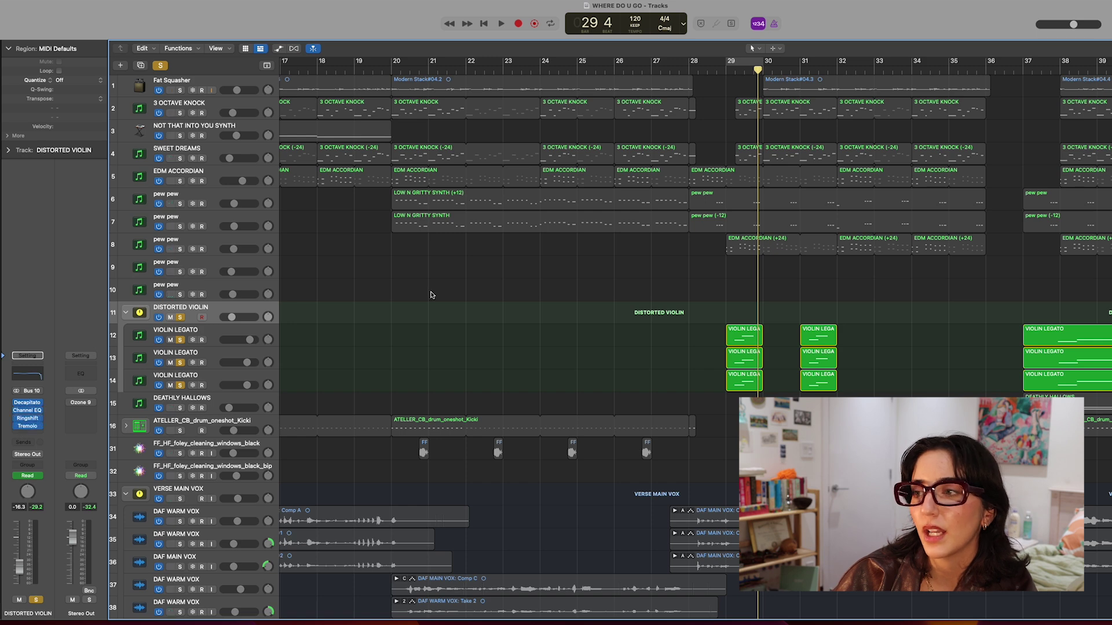
Play the violins from bar 29 while toggling Decapitator on the DISTORTED VIOLIN stack to compare the sound with and without it
left_click(734, 68)
key("space")
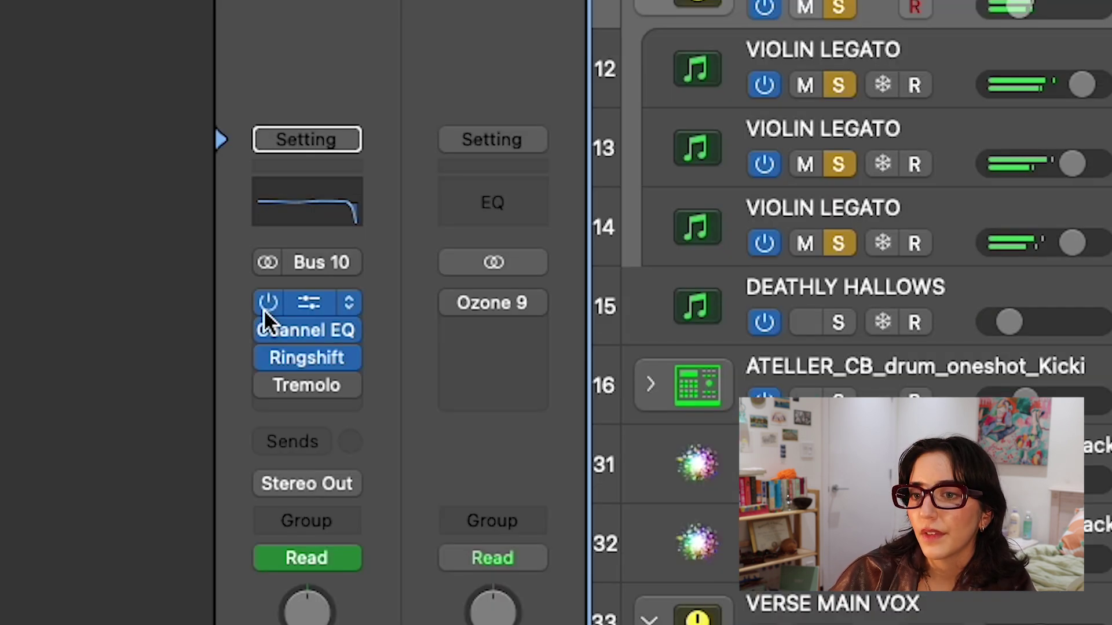
left_click(15, 403)
left_click(15, 405)
left_click(15, 402)
left_click(267, 304)
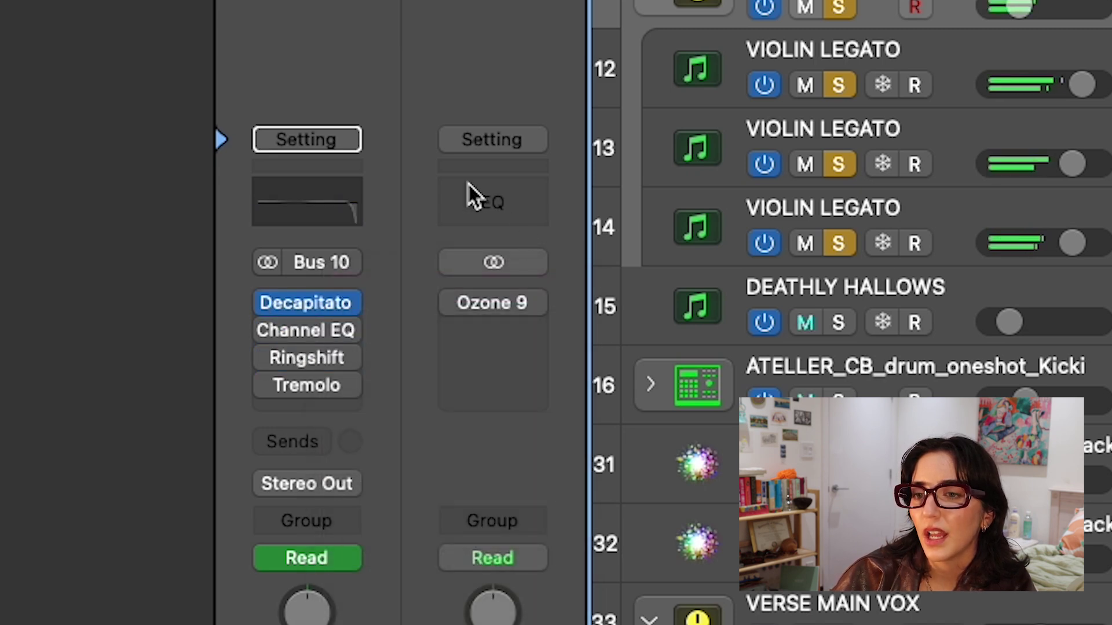
Enable Channel EQ on the DISTORTED VIOLIN stack and inspect its curve before closing it
left_click(259, 322)
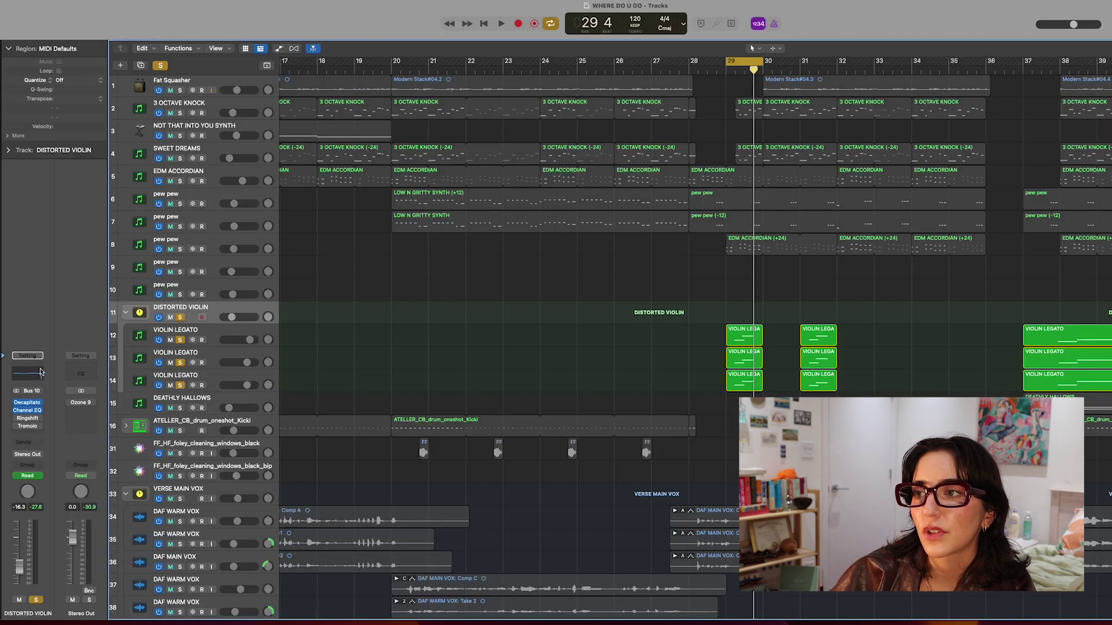
left_click(305, 330)
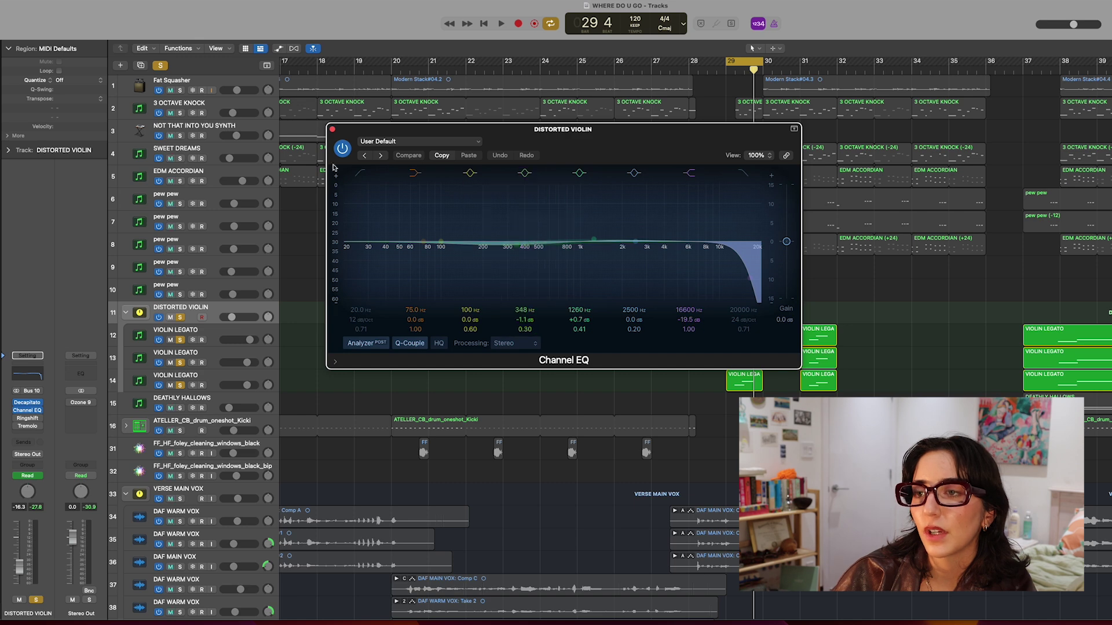
left_click(332, 128)
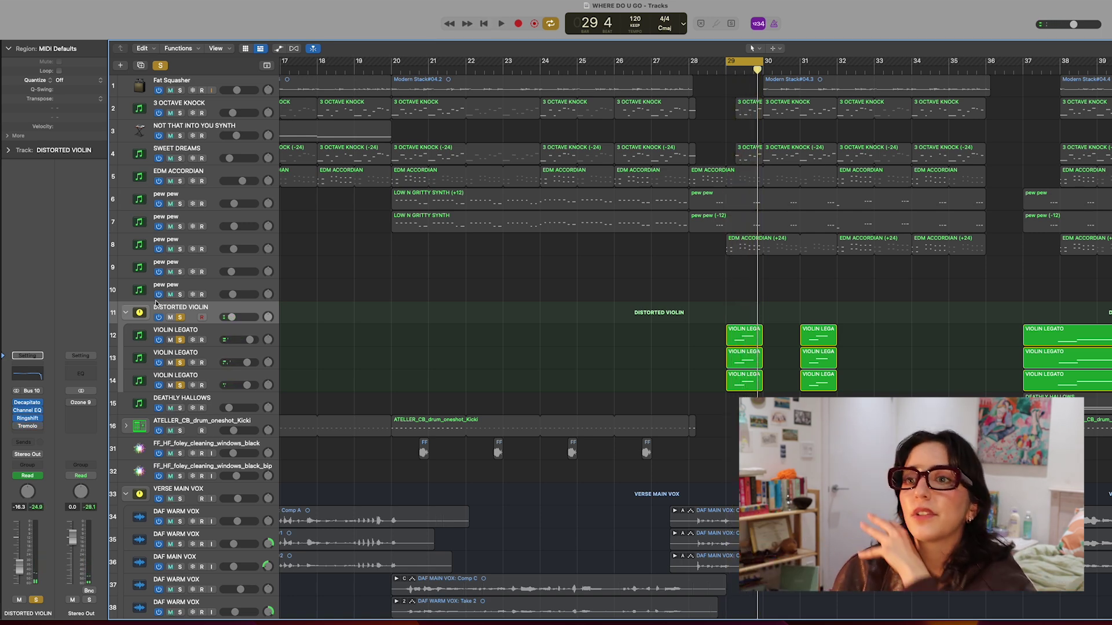
Clear all solos and play the full mix from about bar 28, following the backing vocal, yelling vocal and drum break tracks
left_click(695, 72)
left_click(160, 66)
key("space")
scroll(671, 335, "down", 2)
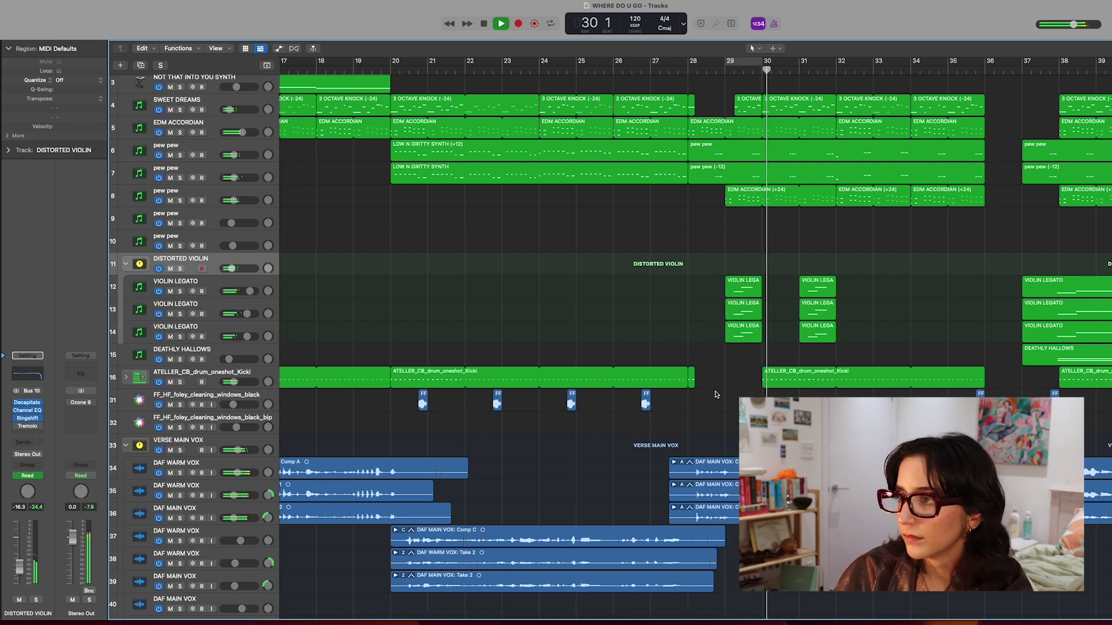
scroll(706, 355, "down", 15)
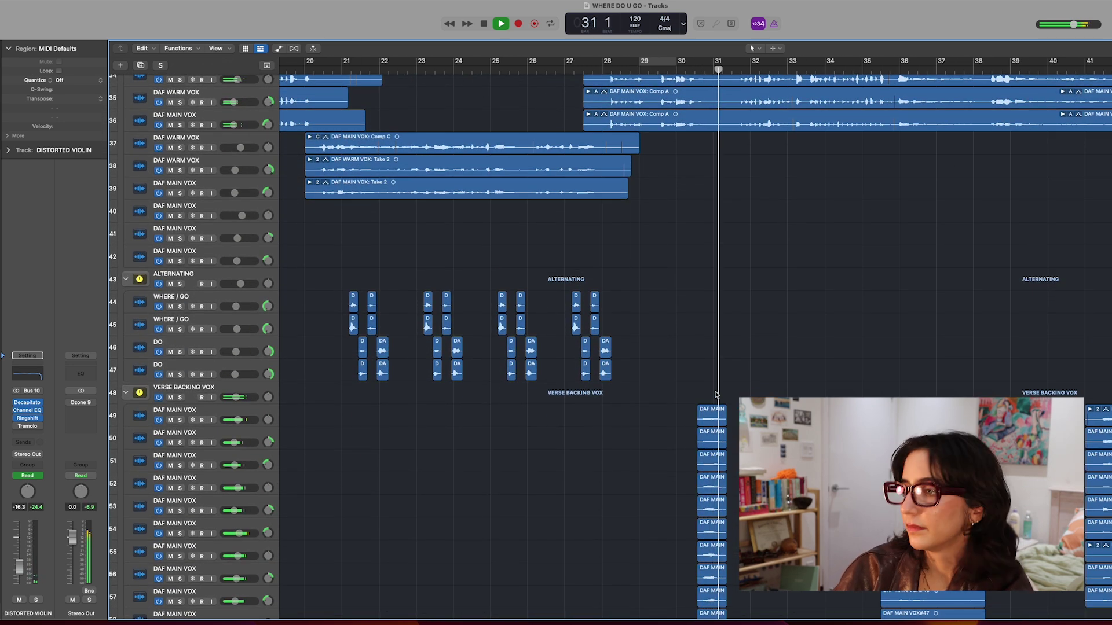
scroll(736, 371, "down", 15)
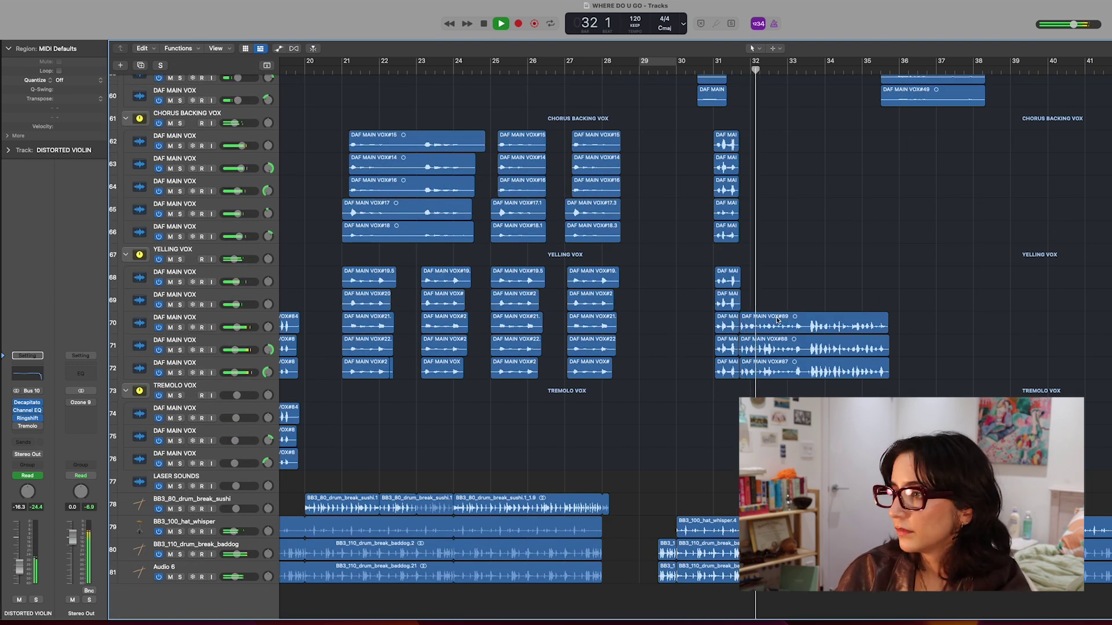
scroll(764, 336, "right", 10)
scroll(780, 317, "up", 1)
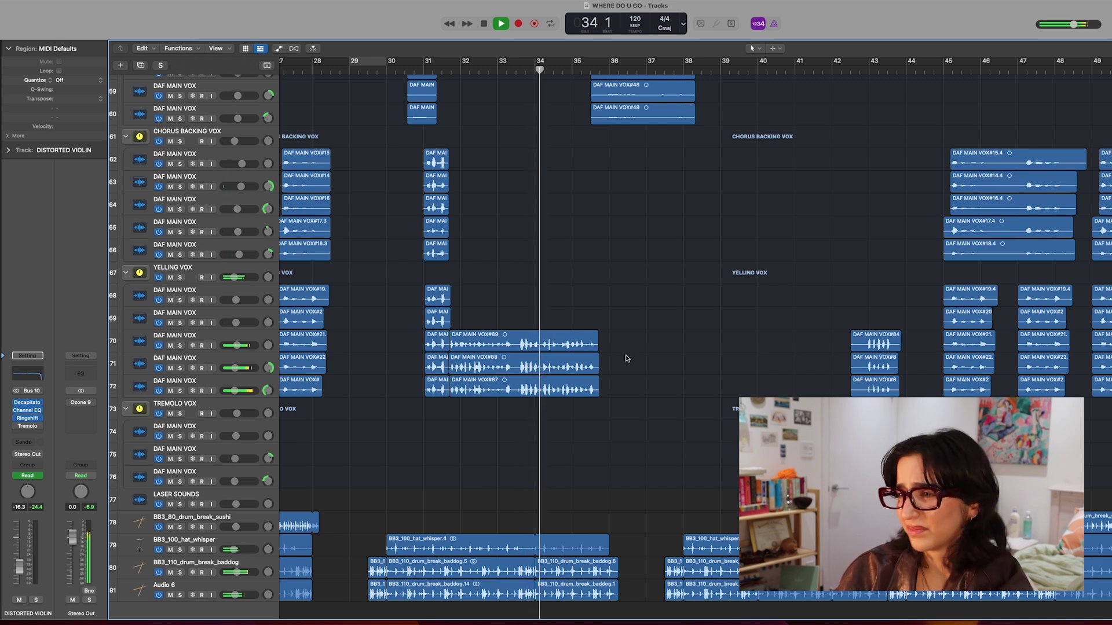
Follow the violin, foley and verse vocal tracks as the full mix plays on, and stop at bar 38
scroll(626, 359, "up", 12)
scroll(626, 358, "up", 15)
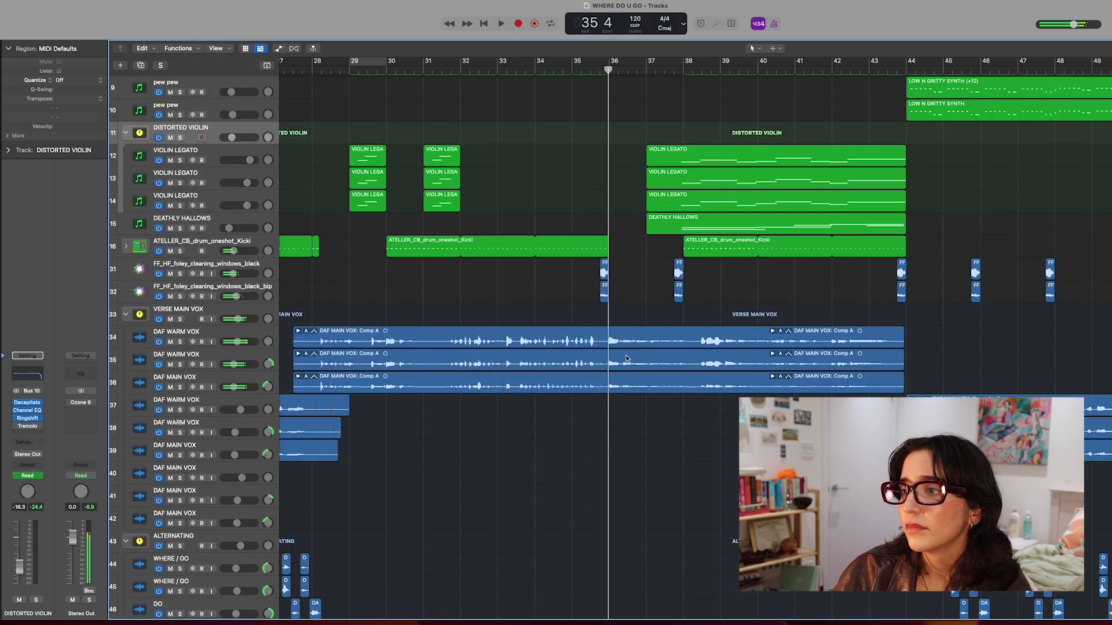
scroll(626, 359, "up", 5)
scroll(626, 358, "down", 5)
scroll(626, 358, "down", 3)
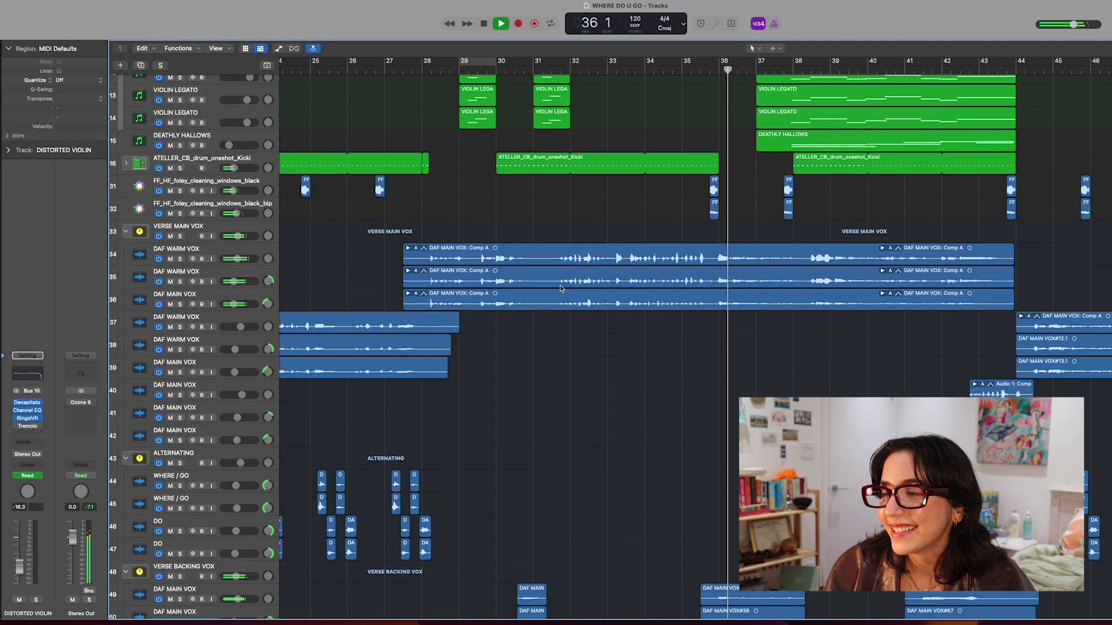
scroll(561, 288, "up", 3)
scroll(561, 288, "down", 3)
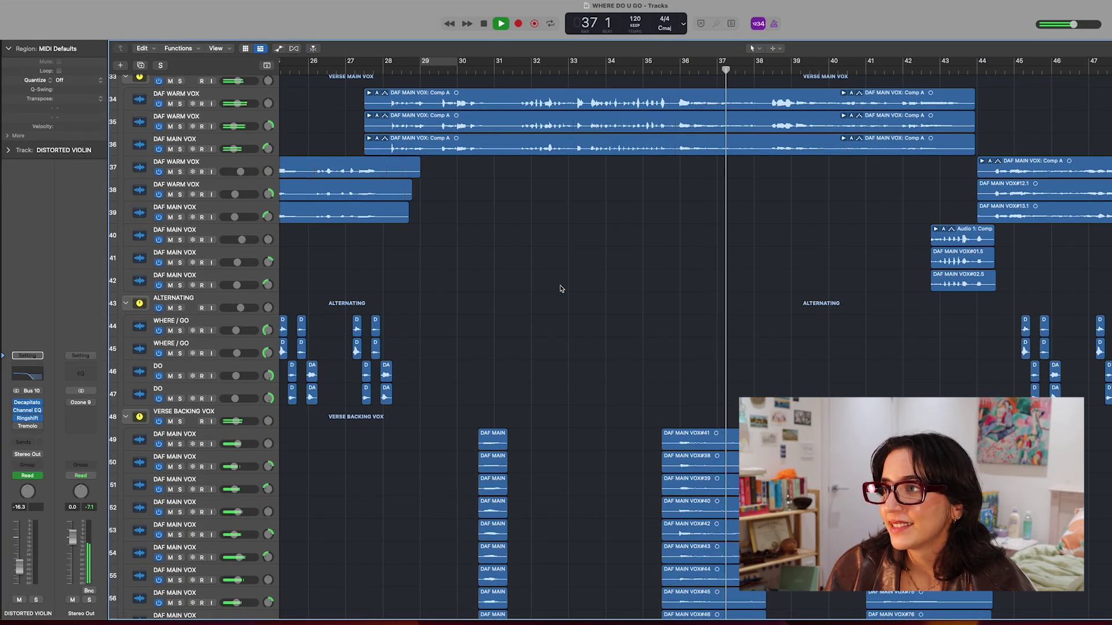
key("space")
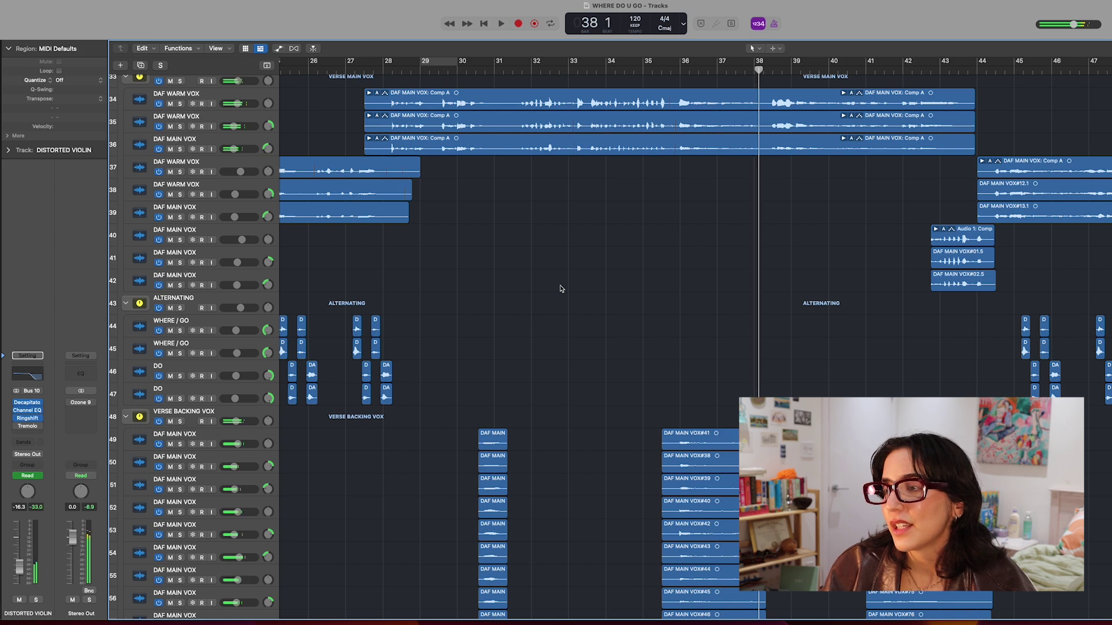
Solo the VERSE BACKING VOX stack and play it from the end of bar 35
left_click(672, 68)
scroll(669, 263, "down", 15)
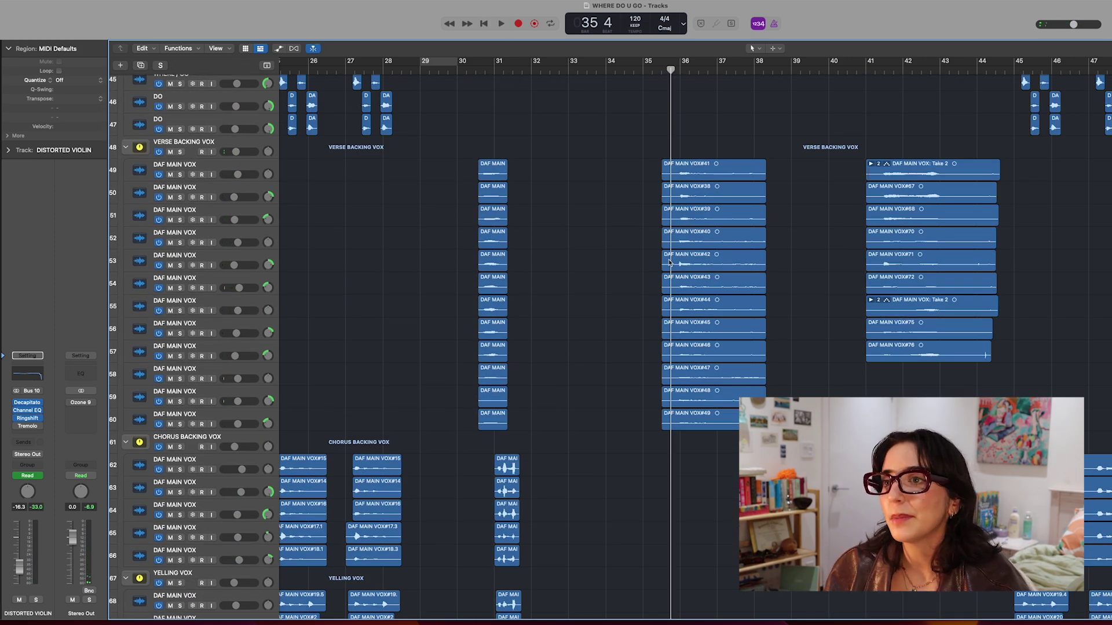
left_click(182, 153)
scroll(345, 159, "up", 6)
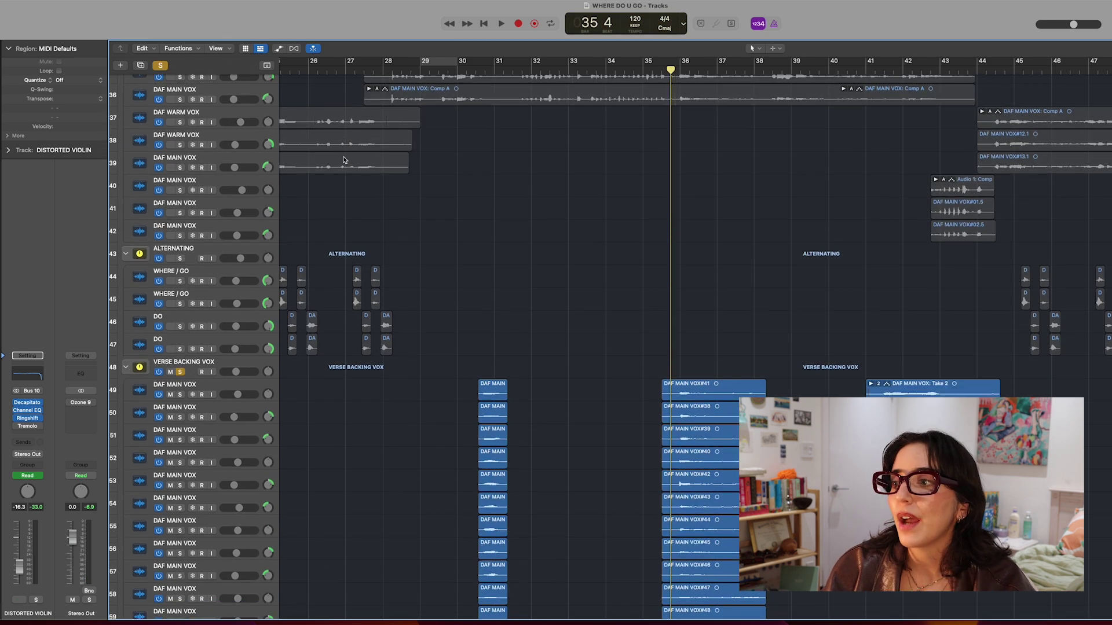
key("space")
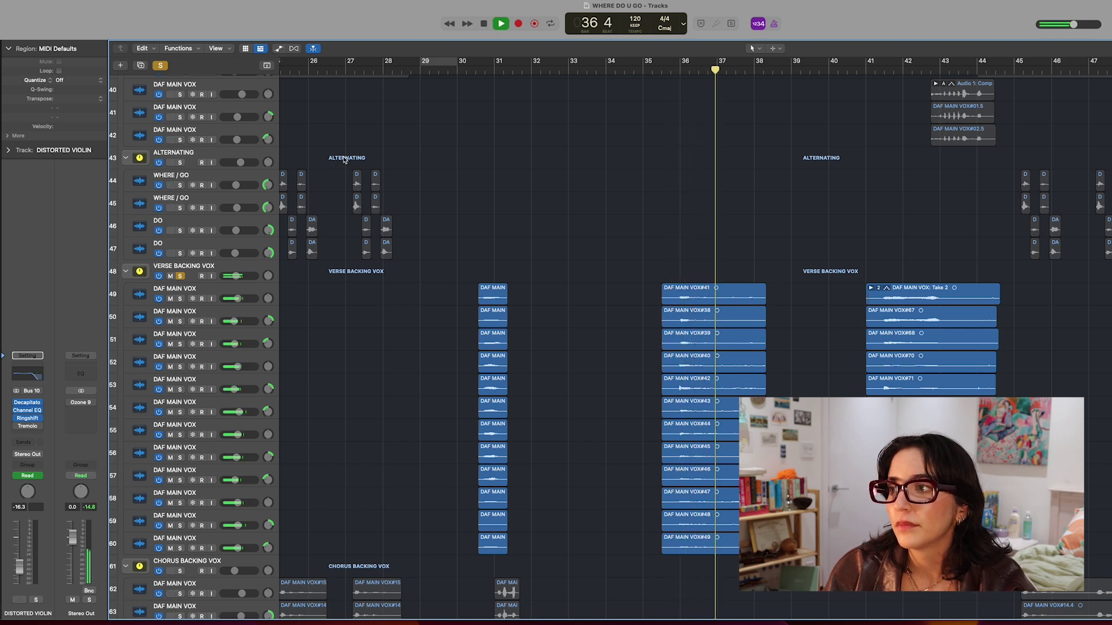
Stop playback and check the channel strips of several DAF MAIN VOX tracks inside the VERSE BACKING VOX stack
key("space")
scroll(343, 160, "up", 15)
scroll(344, 160, "down", 5)
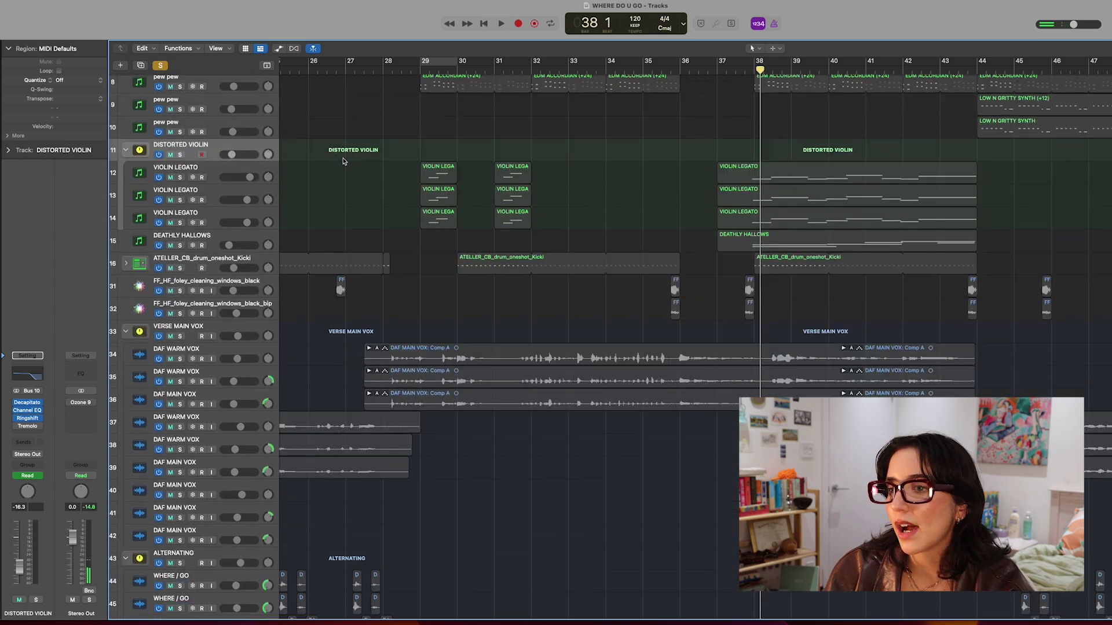
scroll(177, 296, "down", 15)
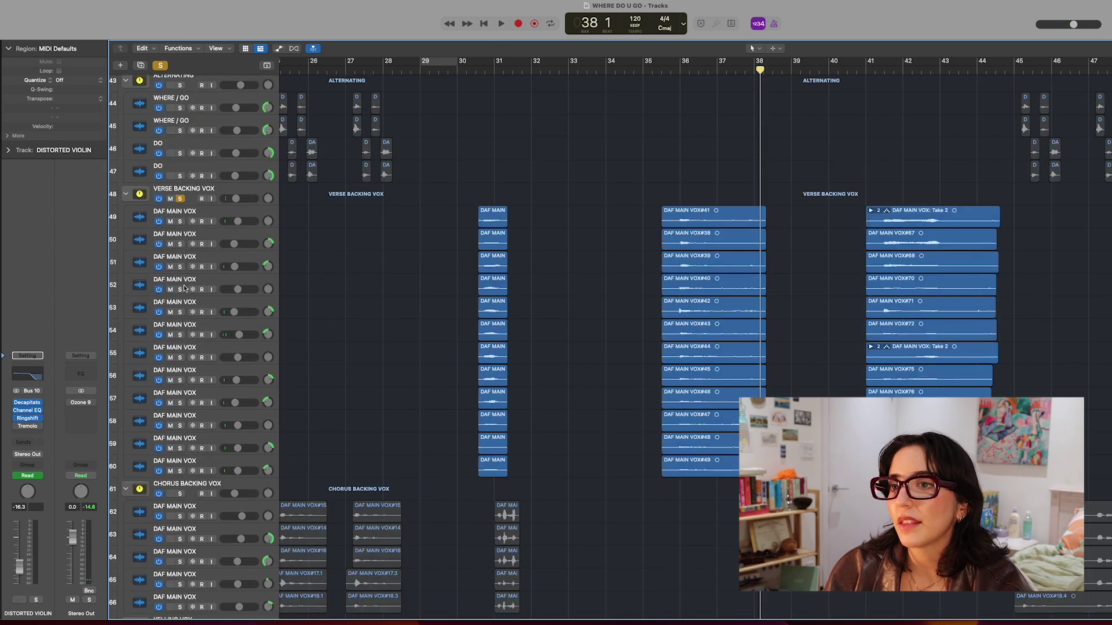
left_click(192, 214)
left_click(198, 287)
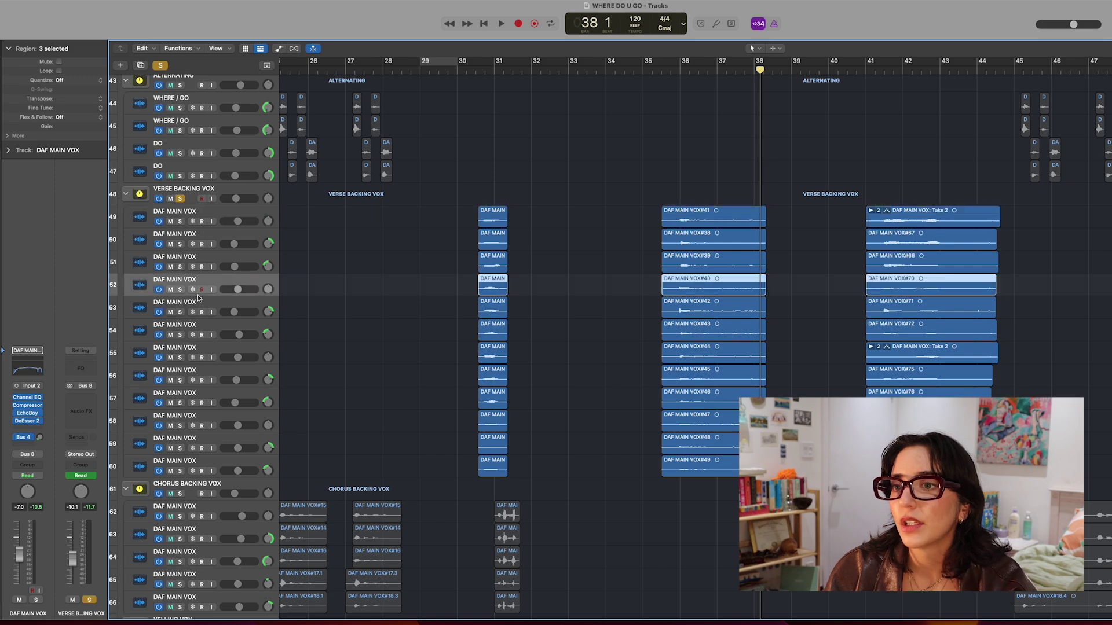
left_click(201, 348)
left_click(212, 411)
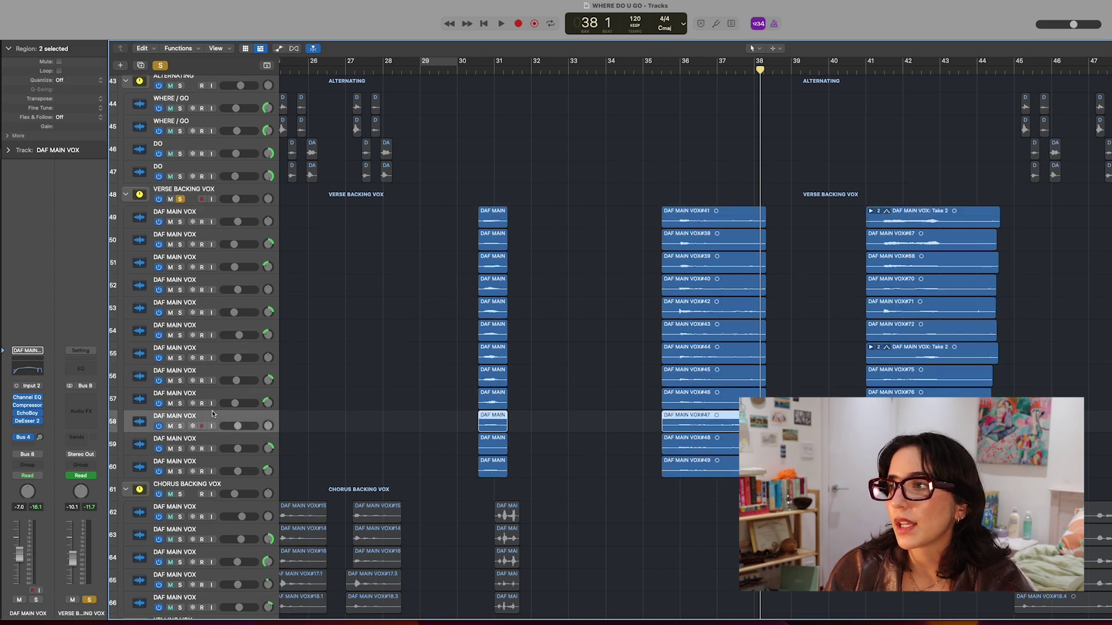
Clear all solos and play the full mix from beat 3 of bar 37, stopping in bar 38
scroll(213, 412, "up", 20)
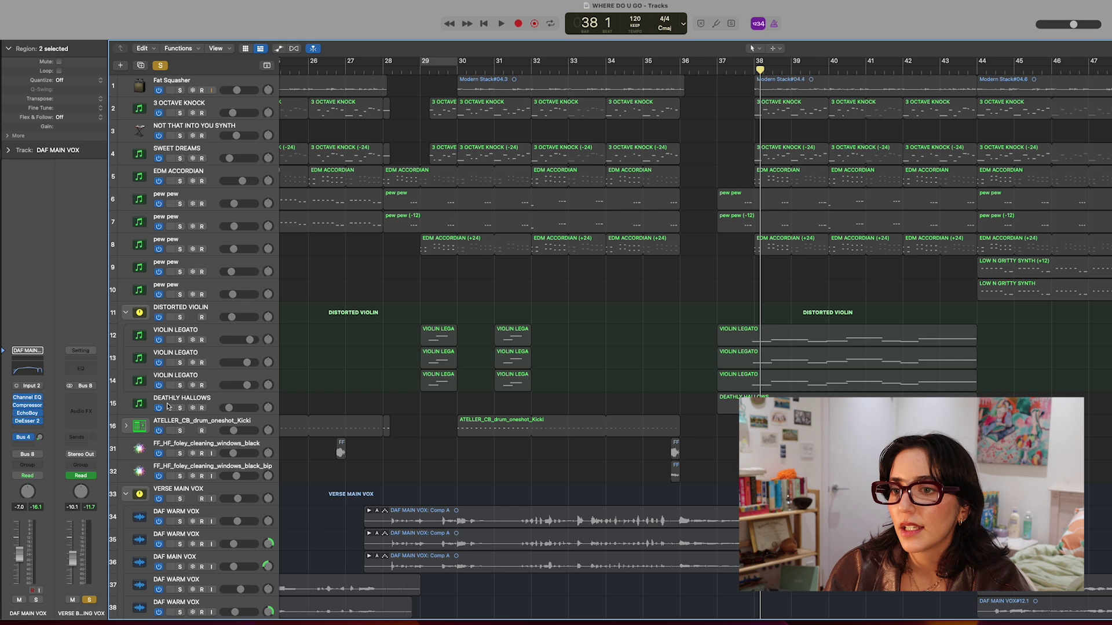
left_click(160, 66)
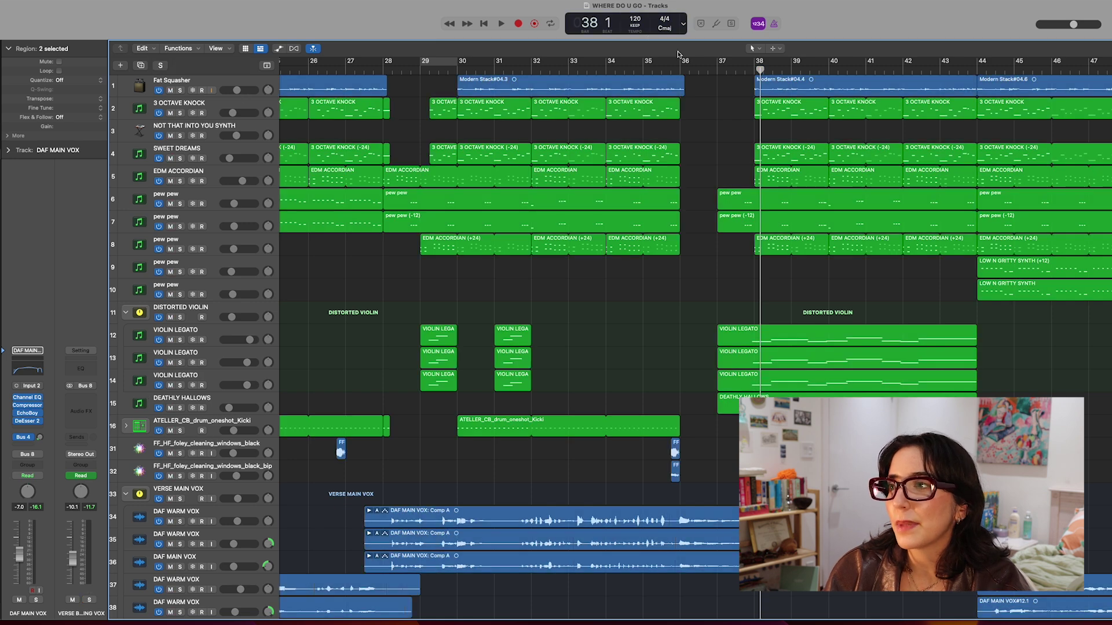
left_click(679, 68)
scroll(666, 278, "down", 5)
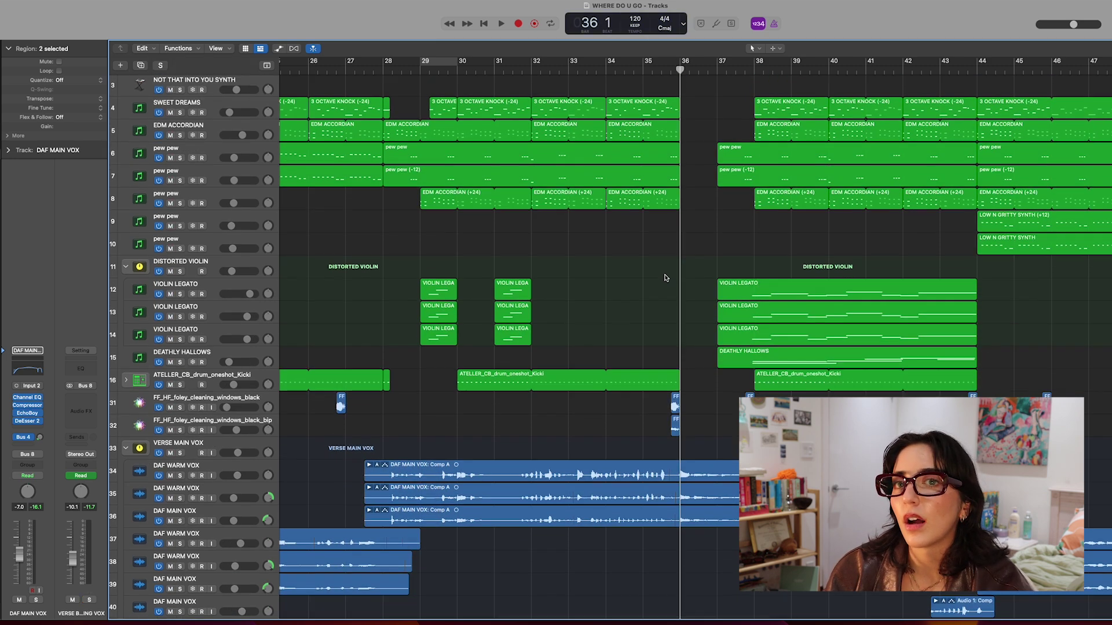
scroll(665, 278, "down", 12)
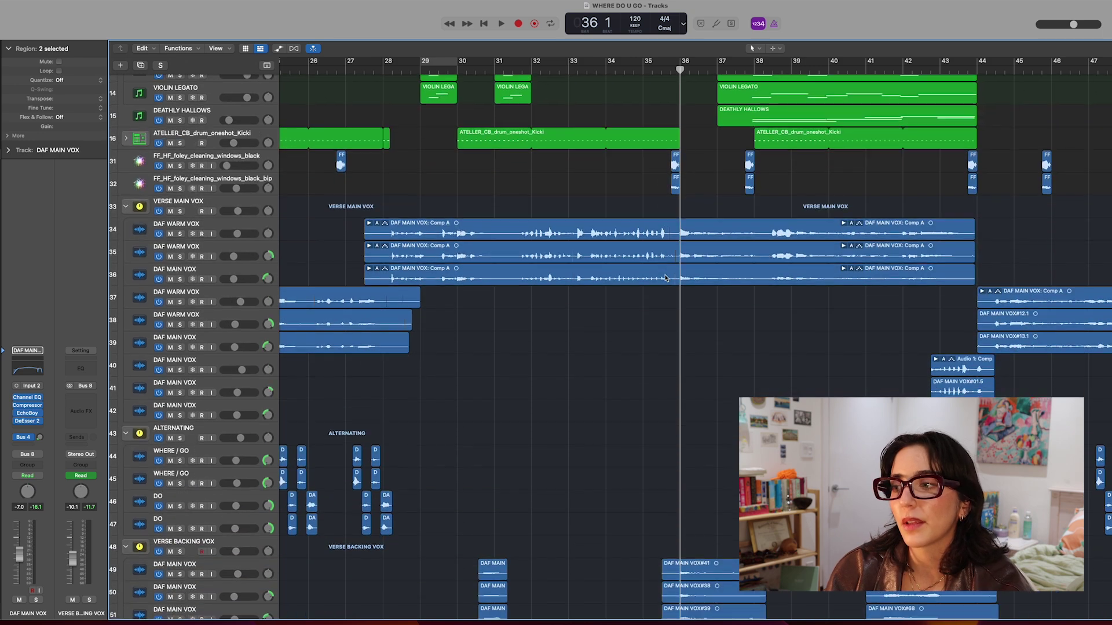
left_click(238, 432)
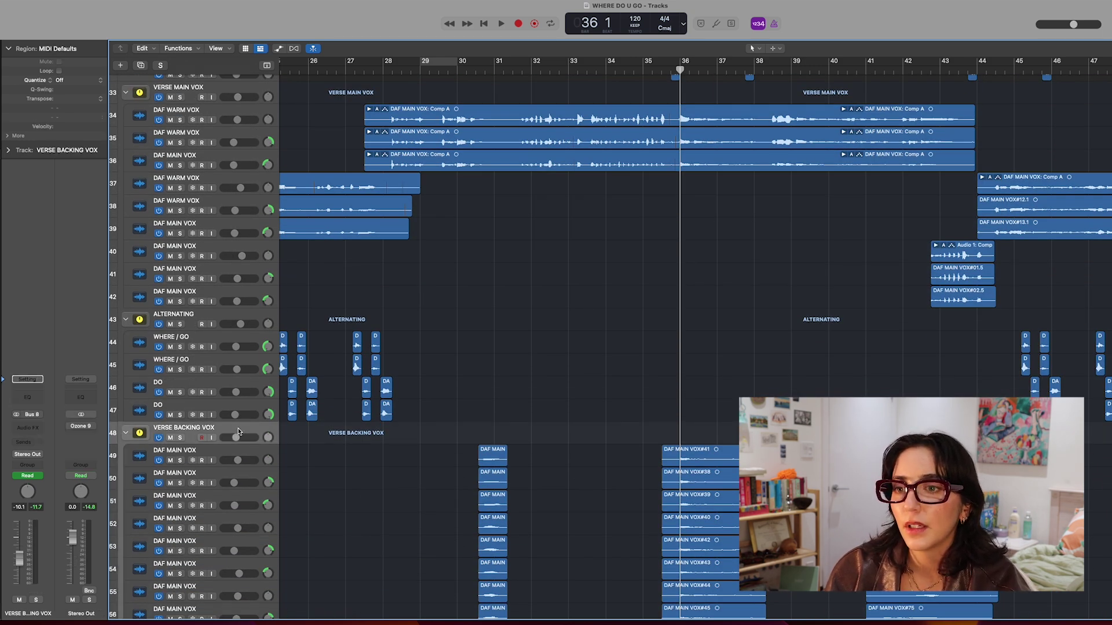
left_click(740, 70)
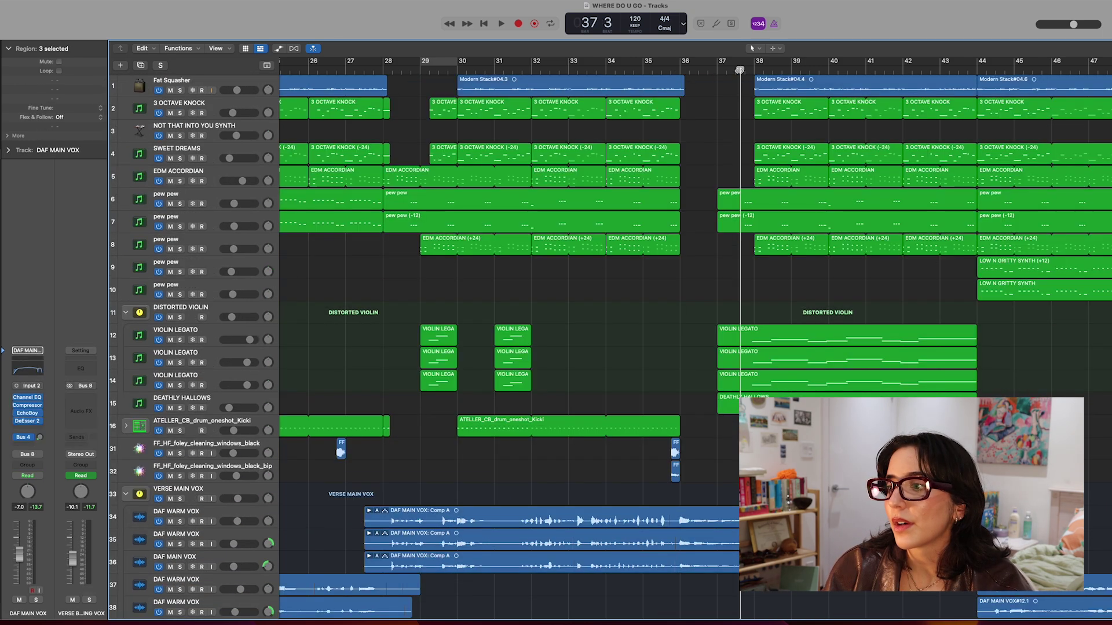
key("space")
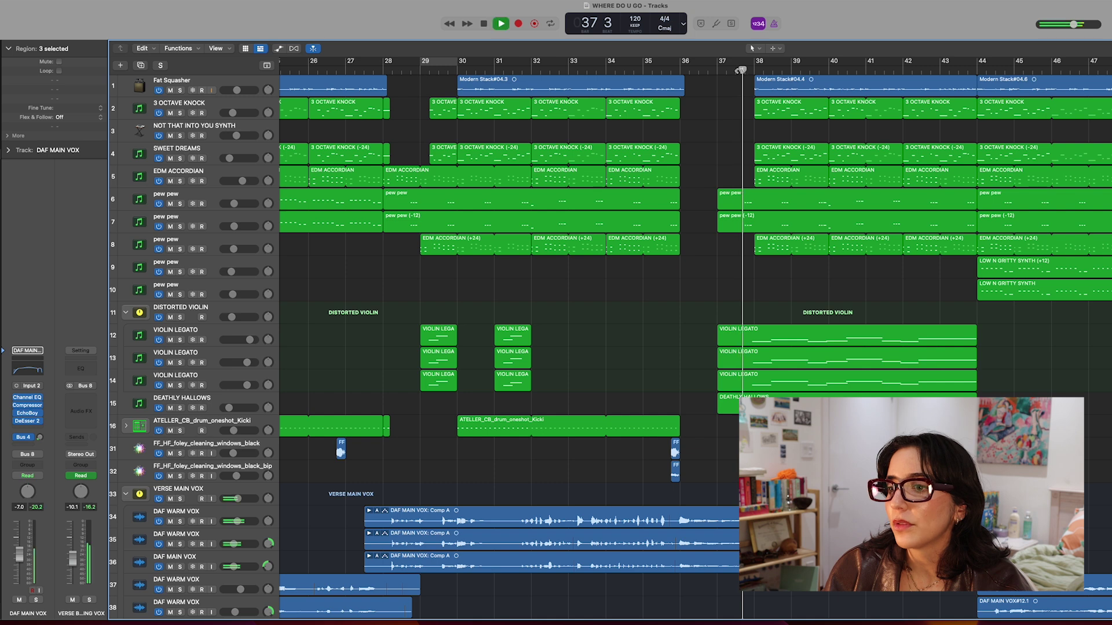
key("space")
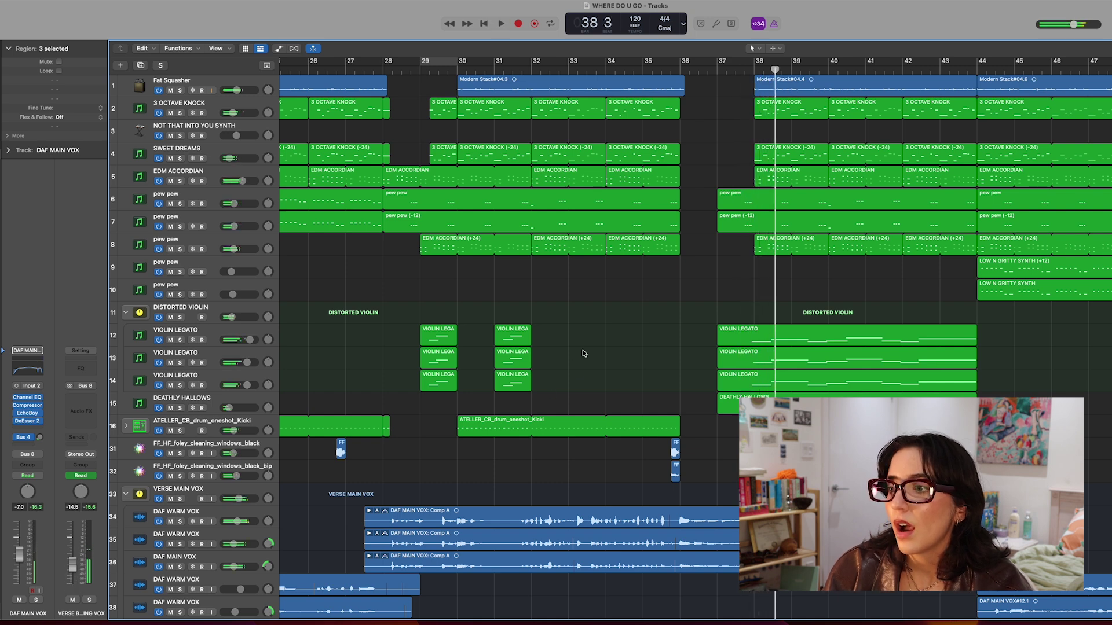
Solo the two FF_HF_foley_cleaning_windows tracks separately and together, playing their hits just before bar 36
left_click(180, 476)
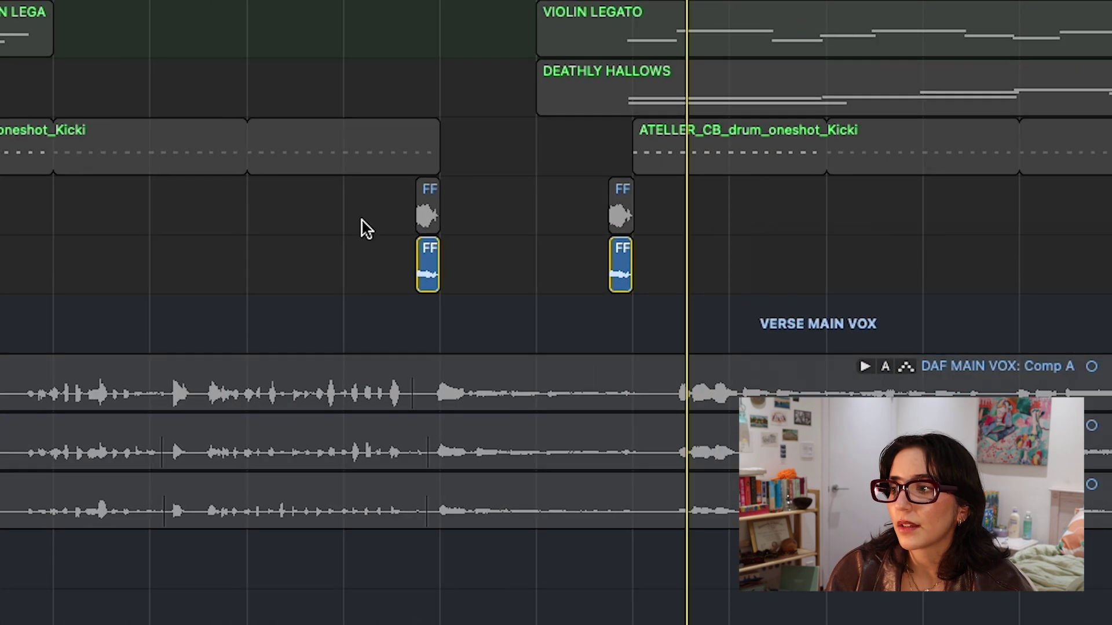
left_click_drag(441, 1, 416, 1)
key("space")
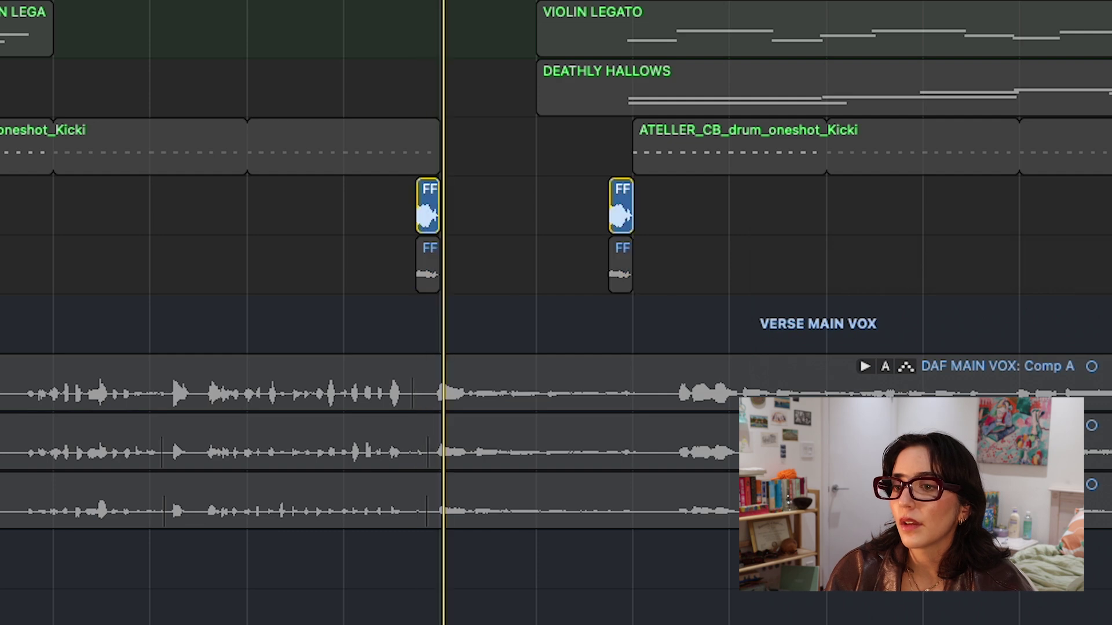
key("s")
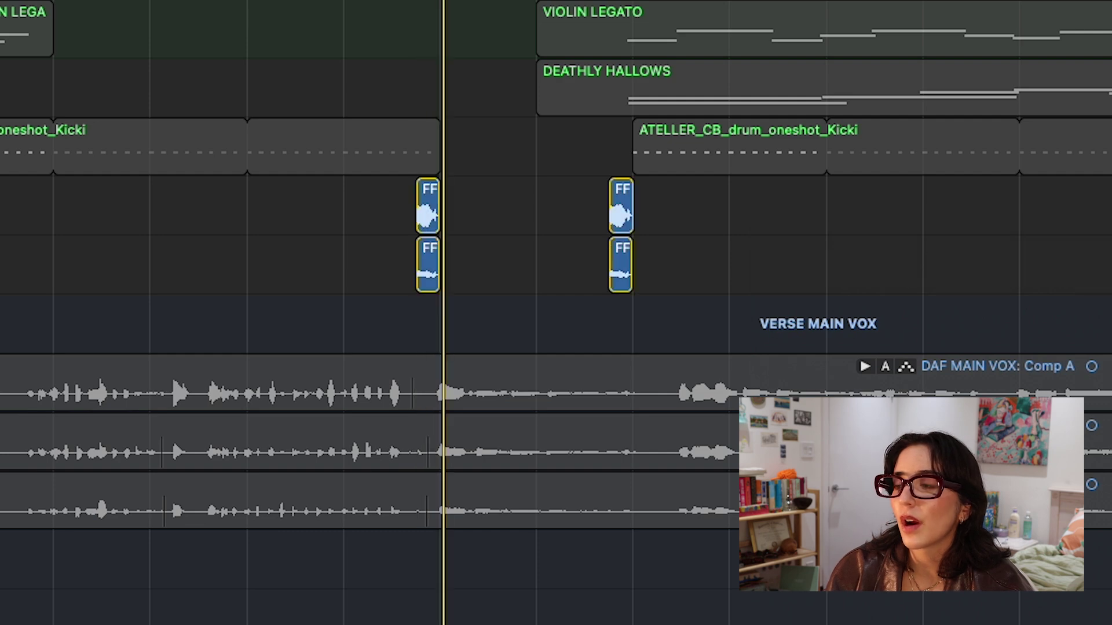
key("space")
key("space")
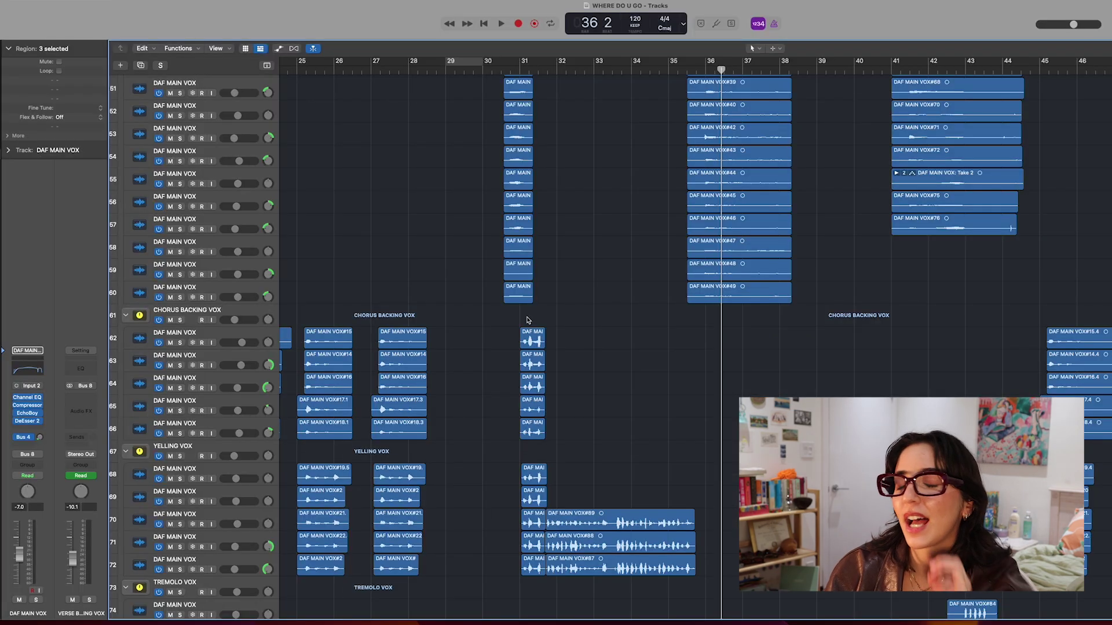
Play the full mix from bar 36 to bar 44, following the vocal, foley, violin and synth tracks
scroll(623, 246, "down", 5)
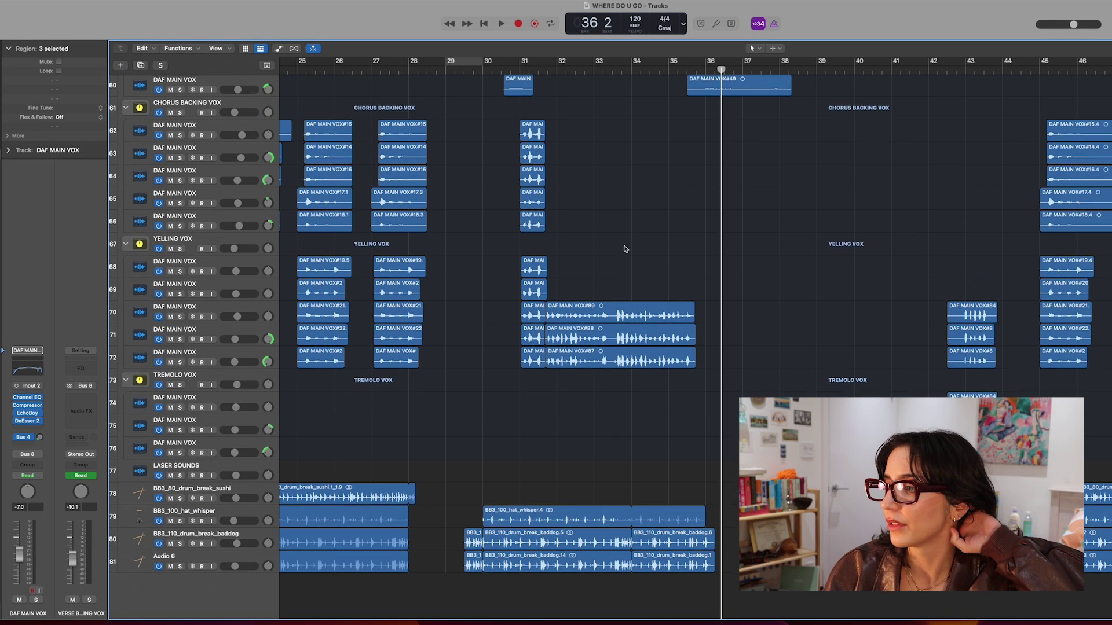
scroll(624, 249, "up", 12)
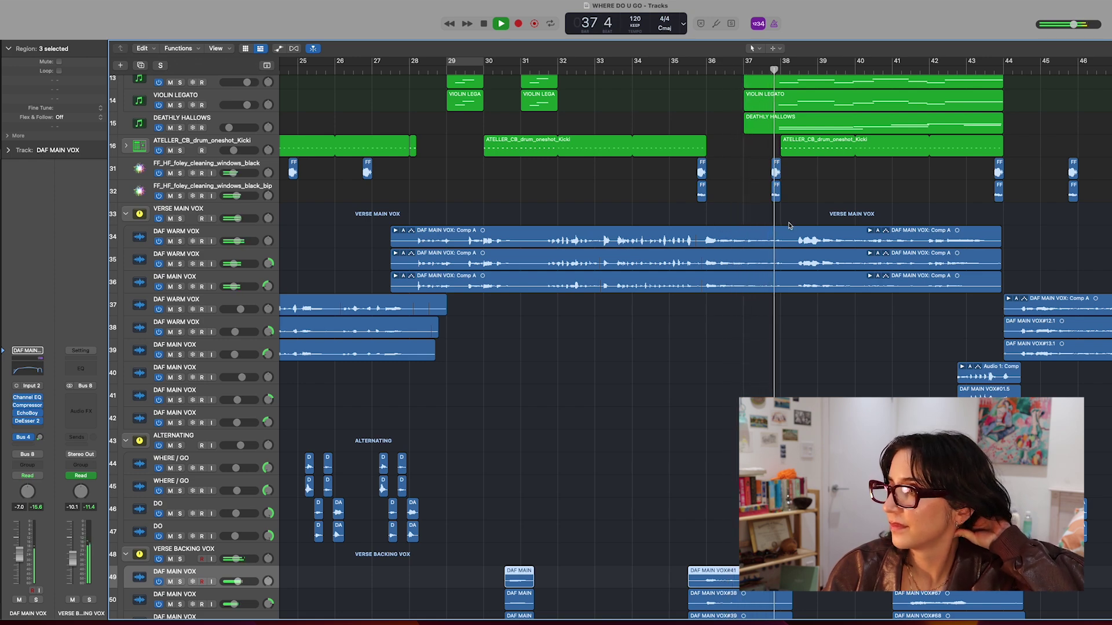
scroll(789, 225, "up", 10)
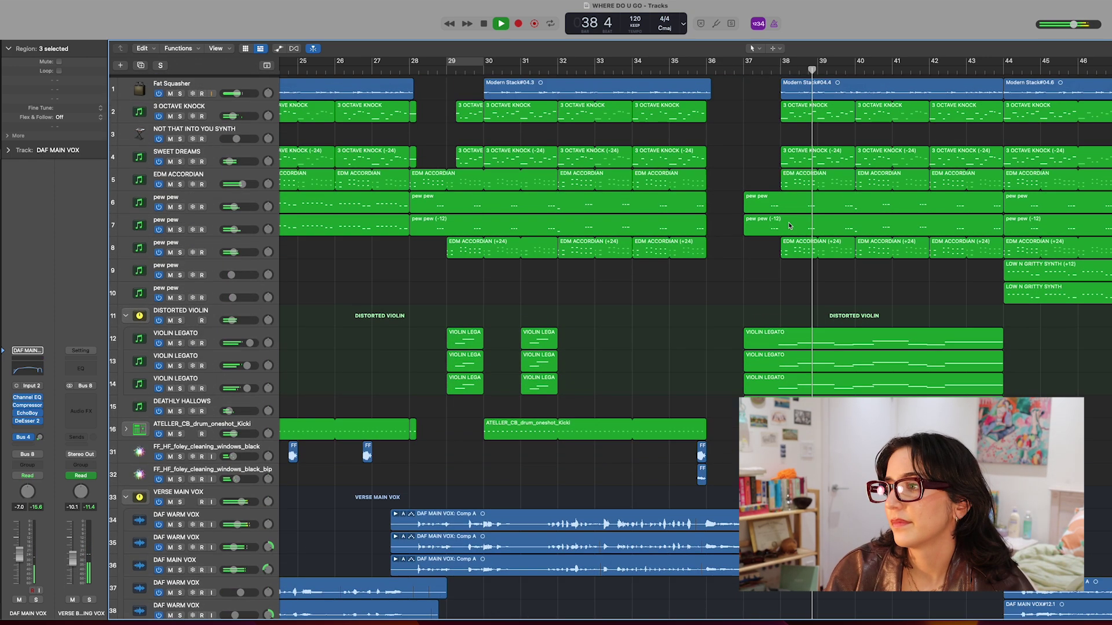
scroll(789, 225, "down", 3)
scroll(788, 224, "right", 3)
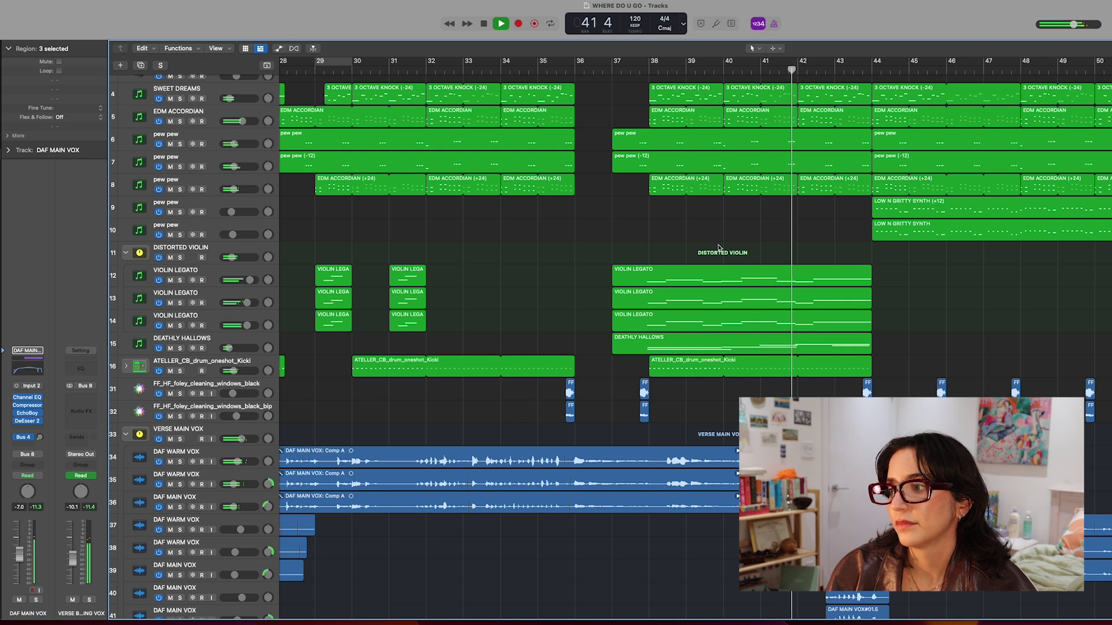
scroll(718, 247, "down", 3)
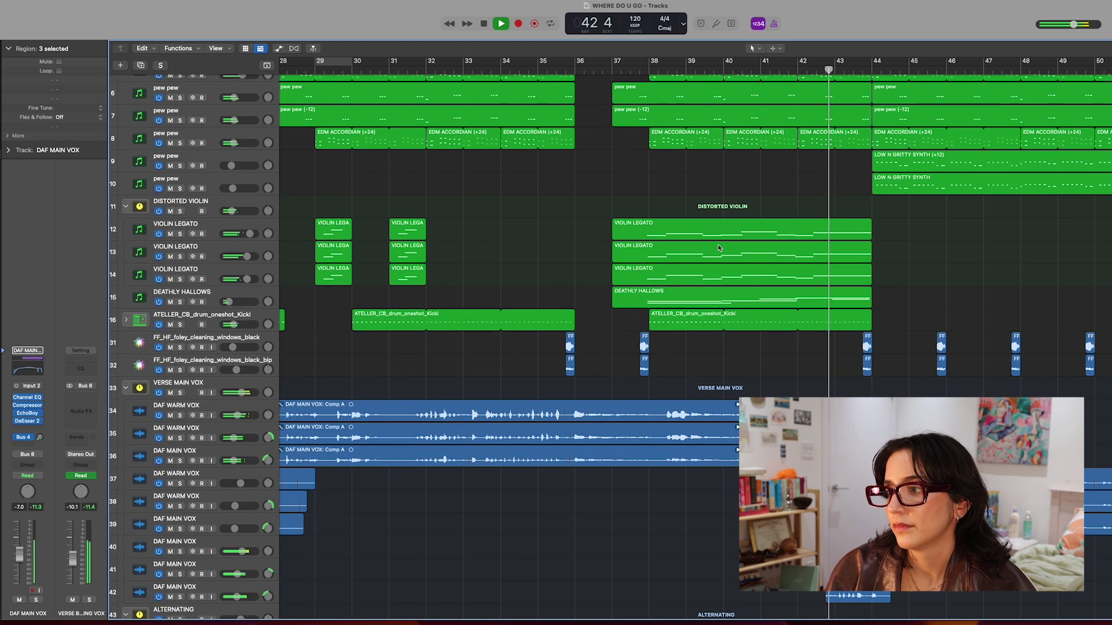
scroll(718, 248, "down", 1)
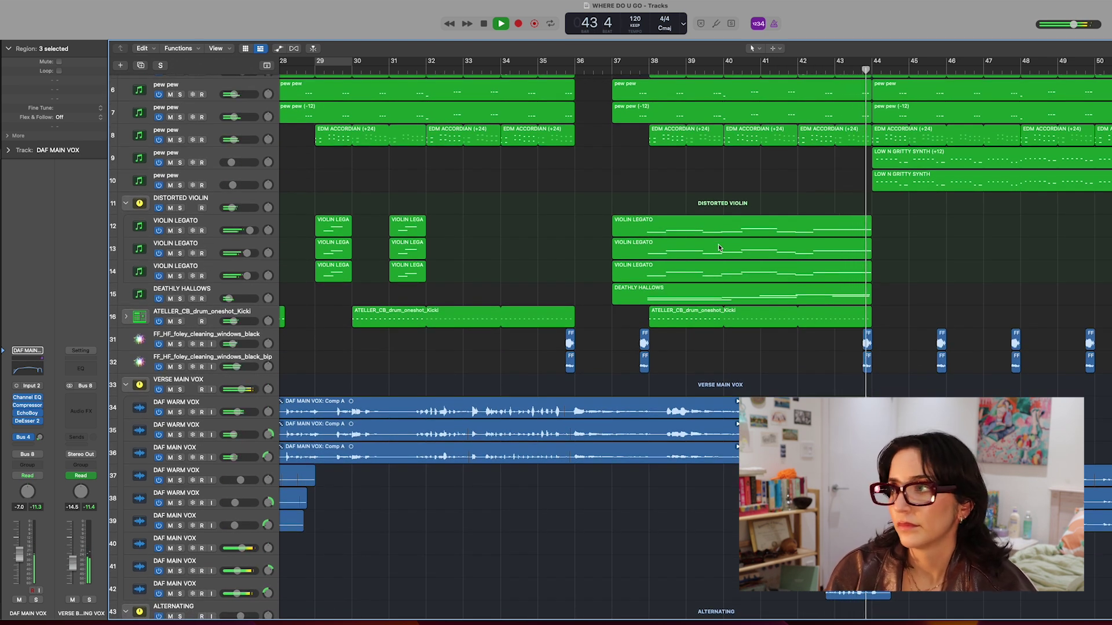
key("space")
Solo the VERSE BACKING VOX stack, play it from beat 2 of bar 41 through bar 43, and unsolo it
scroll(717, 247, "down", 10)
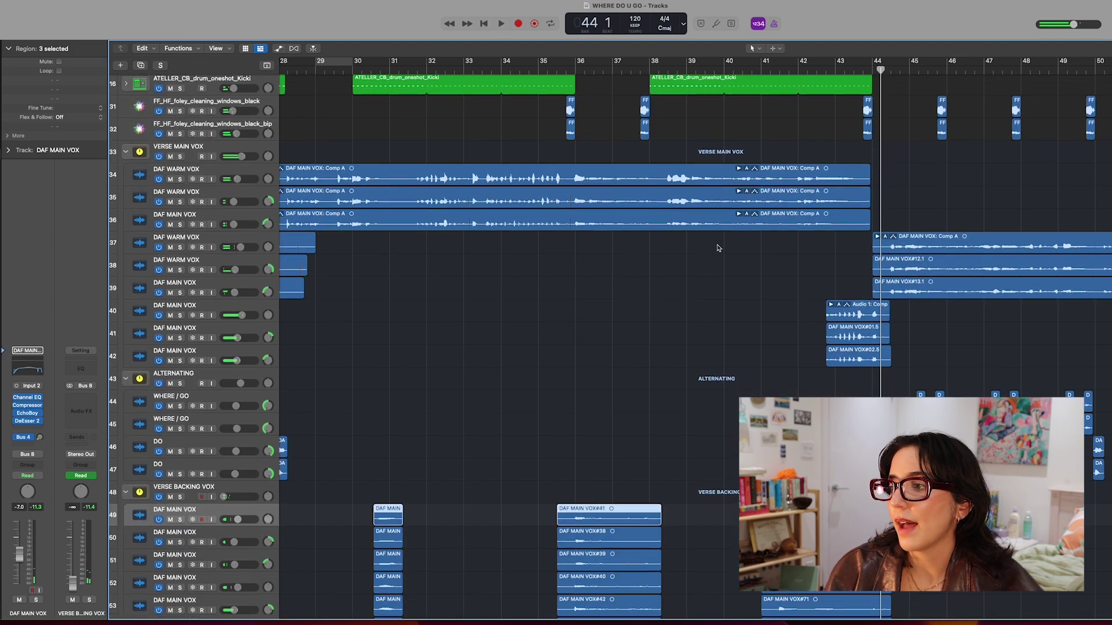
scroll(719, 248, "down", 13)
left_click(774, 70)
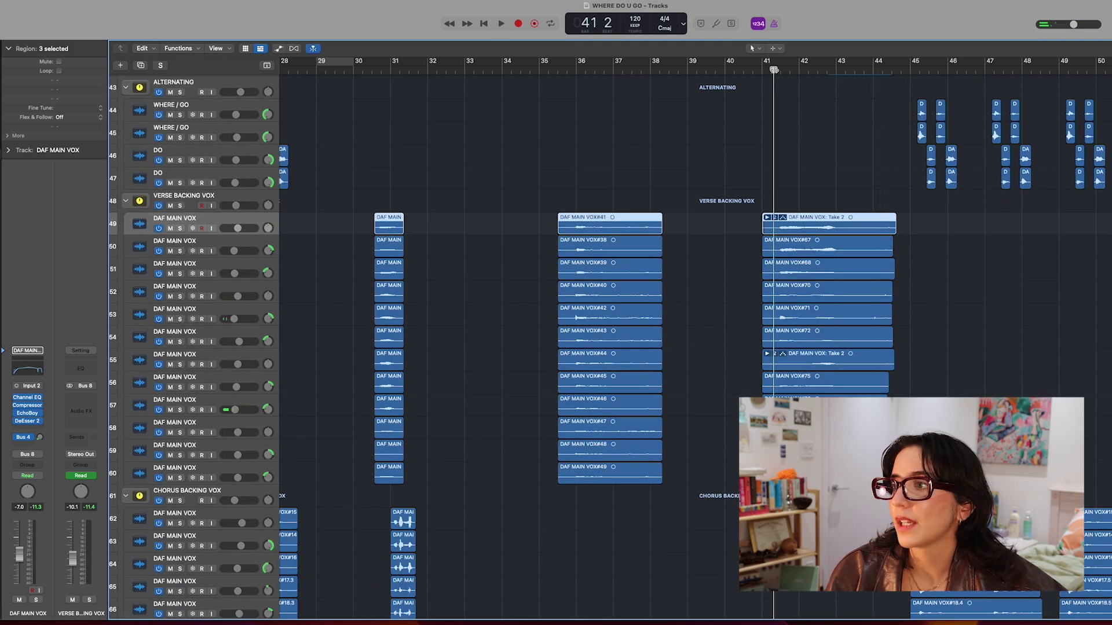
left_click(180, 206)
key("space")
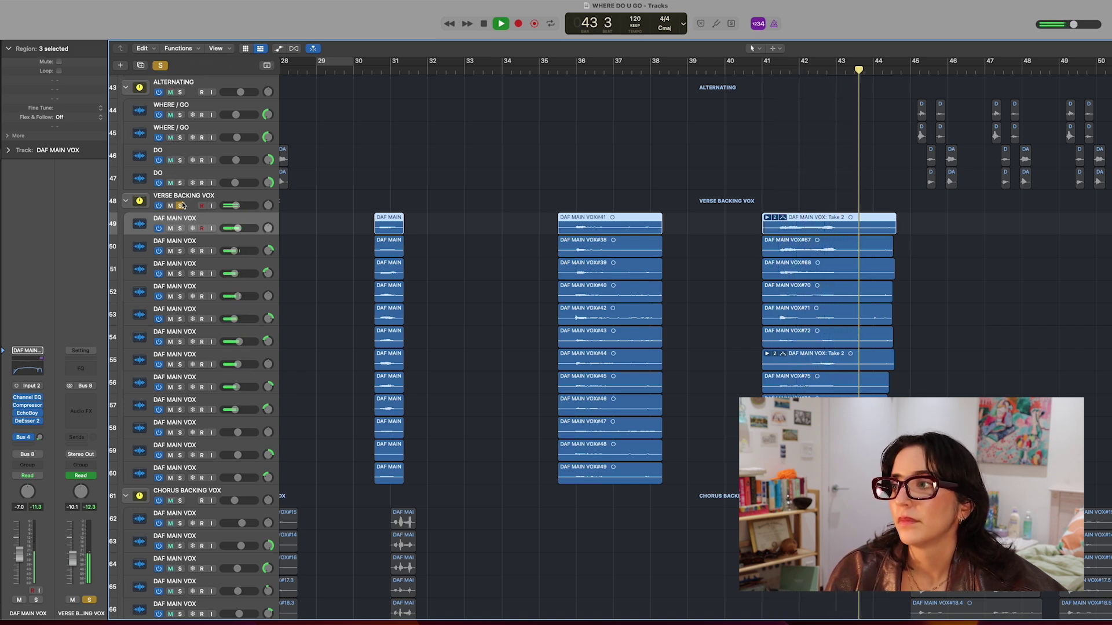
key("space")
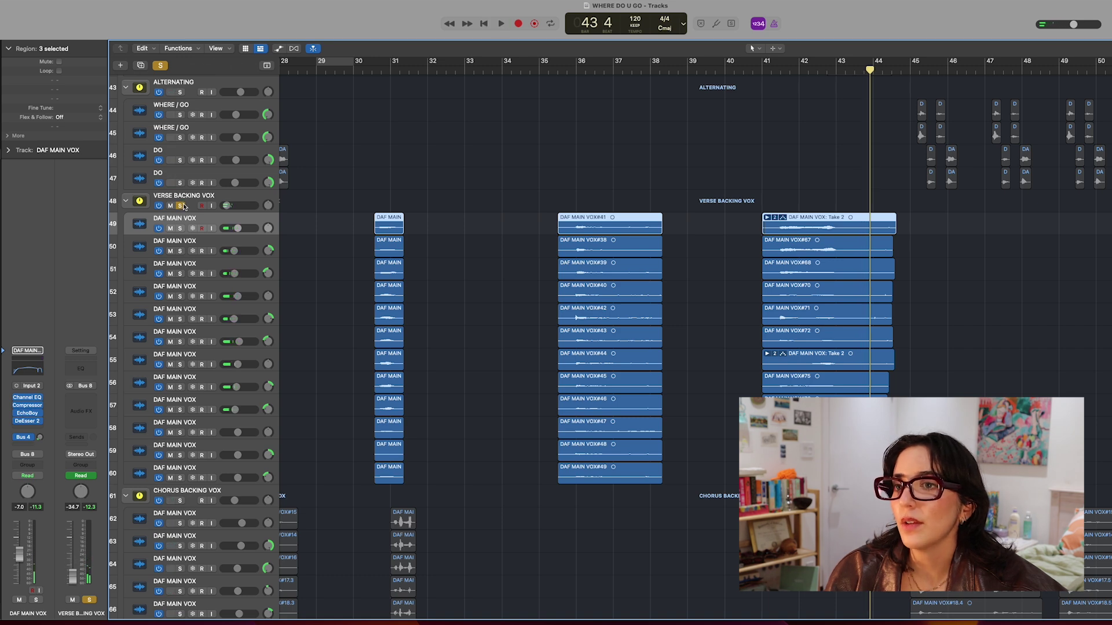
left_click(184, 207)
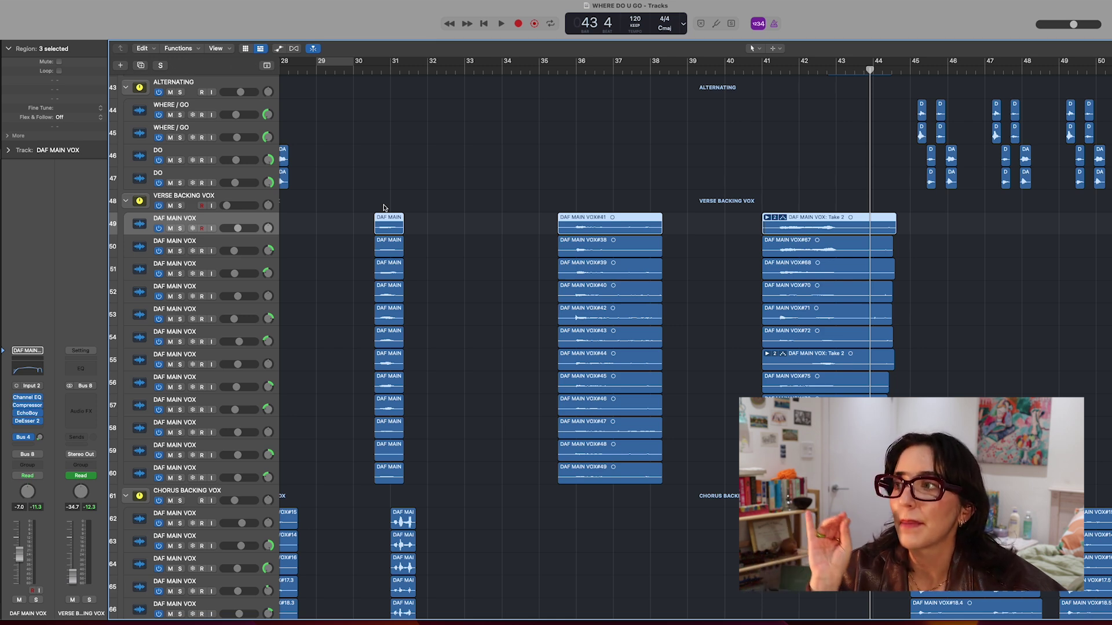
Play the full mix from beat 2 of bar 41 to bar 44, viewing the vocal and synth tracks
left_click(777, 70)
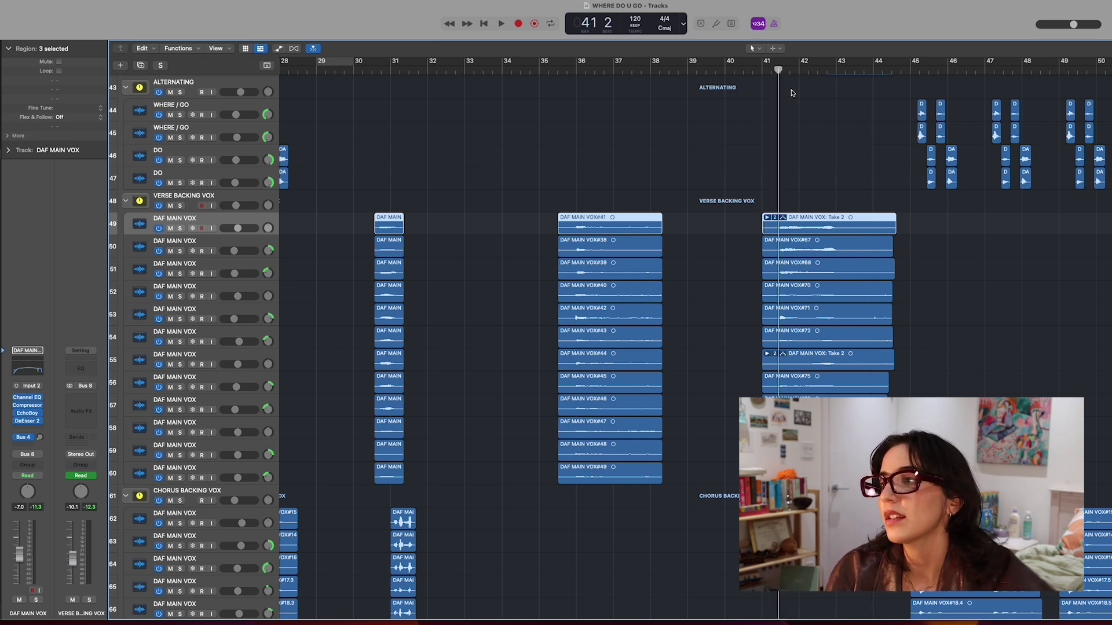
scroll(788, 93, "up", 10)
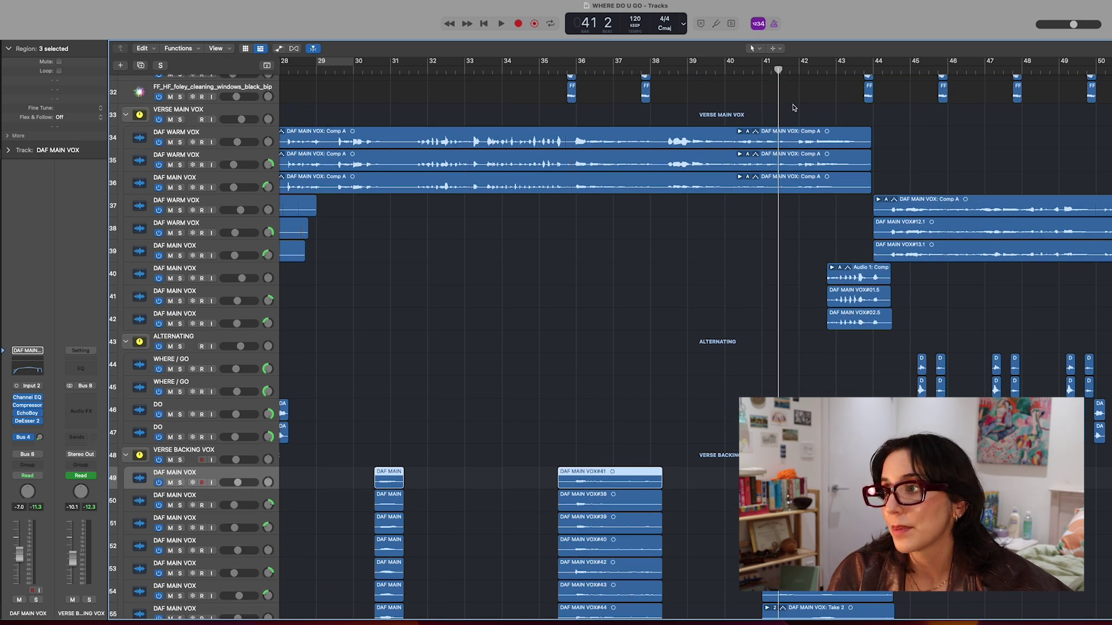
scroll(794, 107, "up", 6)
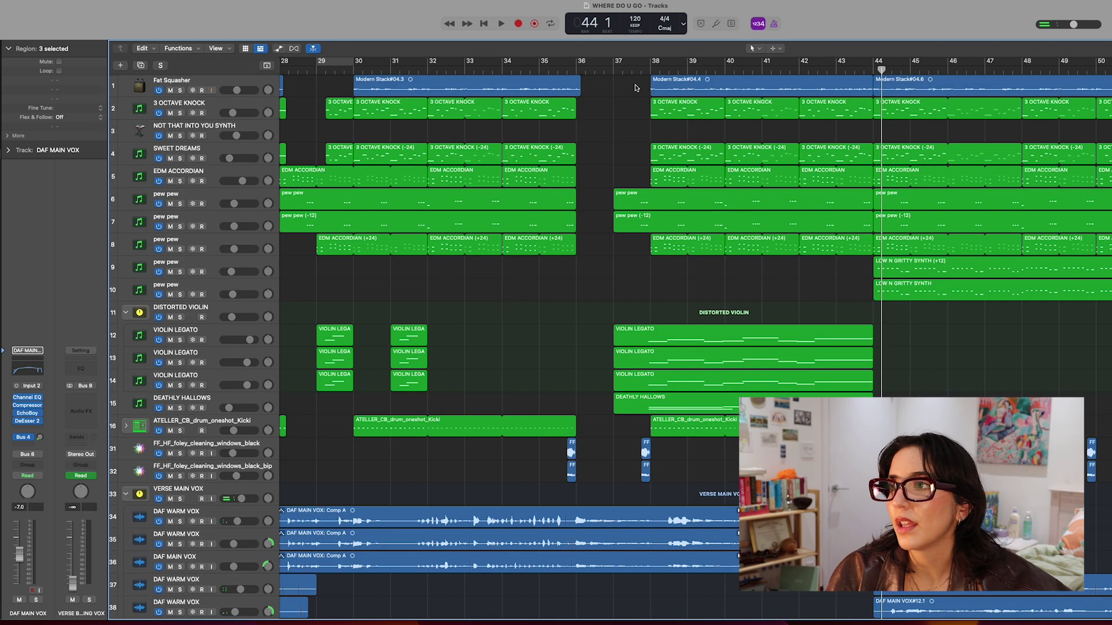
Solo the DISTORTED VIOLIN stack and play it from the end of bar 37 to the end of bar 43
left_click(644, 71)
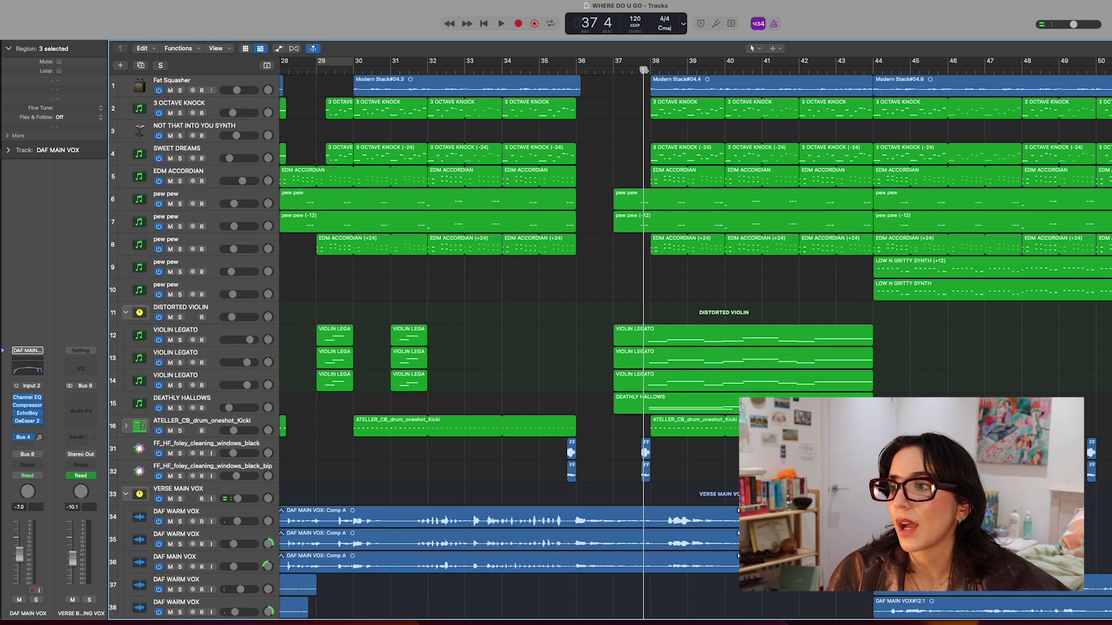
left_click(180, 317)
key("space")
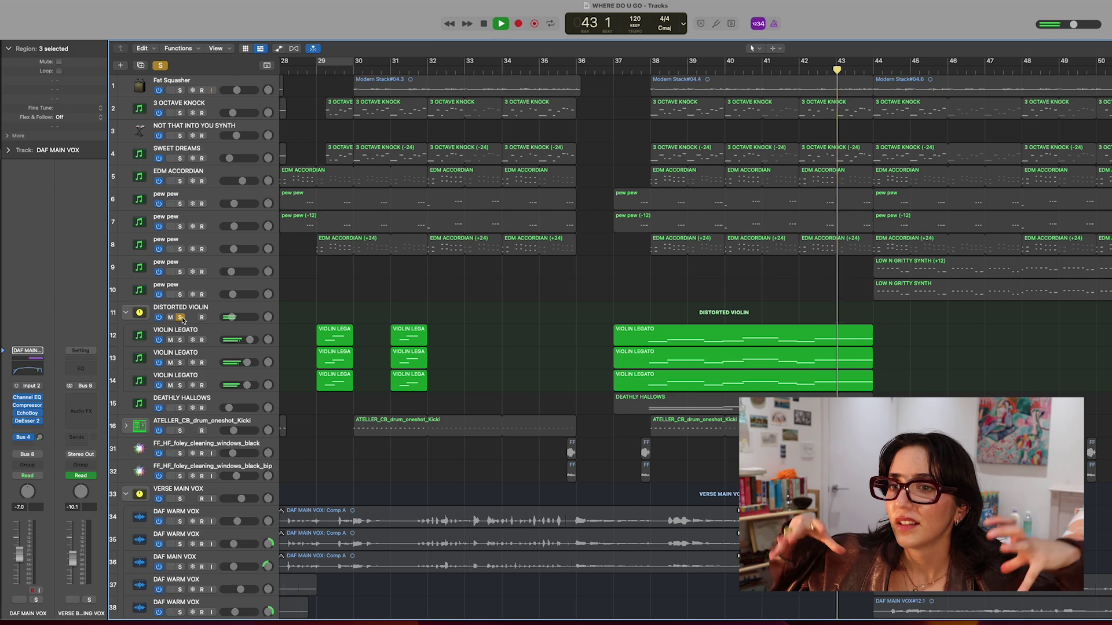
key("space")
Show automation, display the plug-in bypass curve on the DISTORTED VIOLIN stack, and play its active section from about bar 42
key("a")
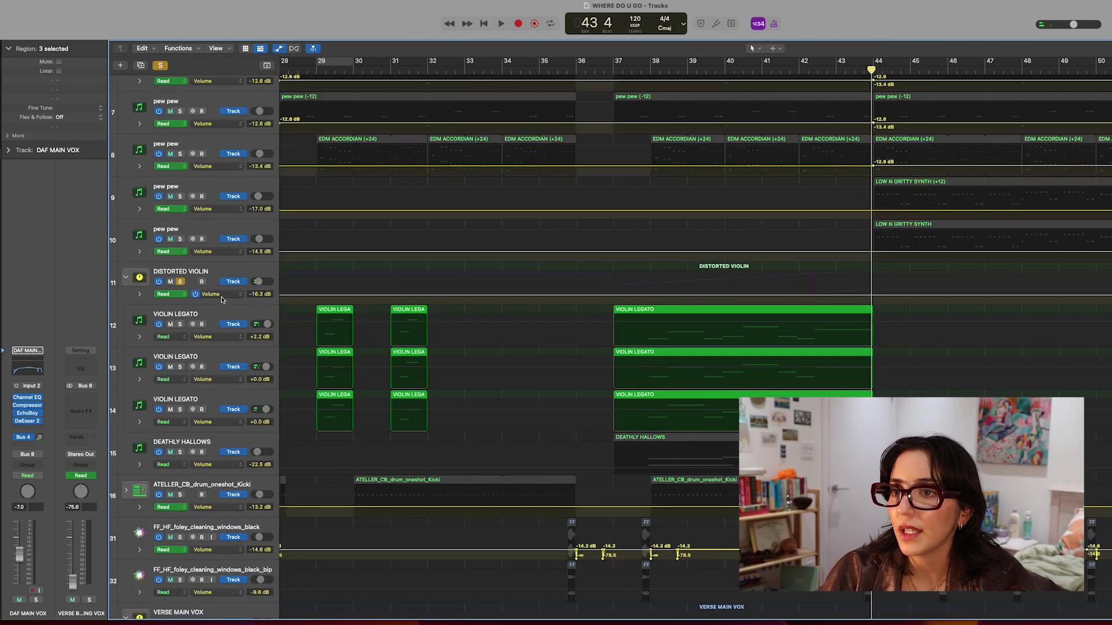
left_click(222, 294)
left_click(272, 303)
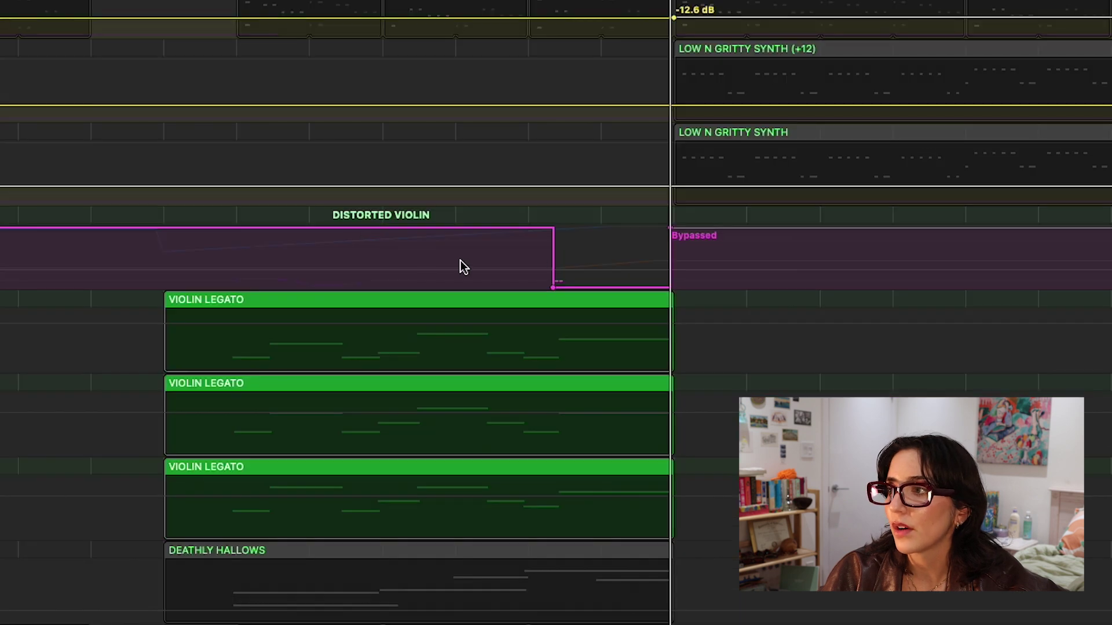
left_click(537, 1)
key("space")
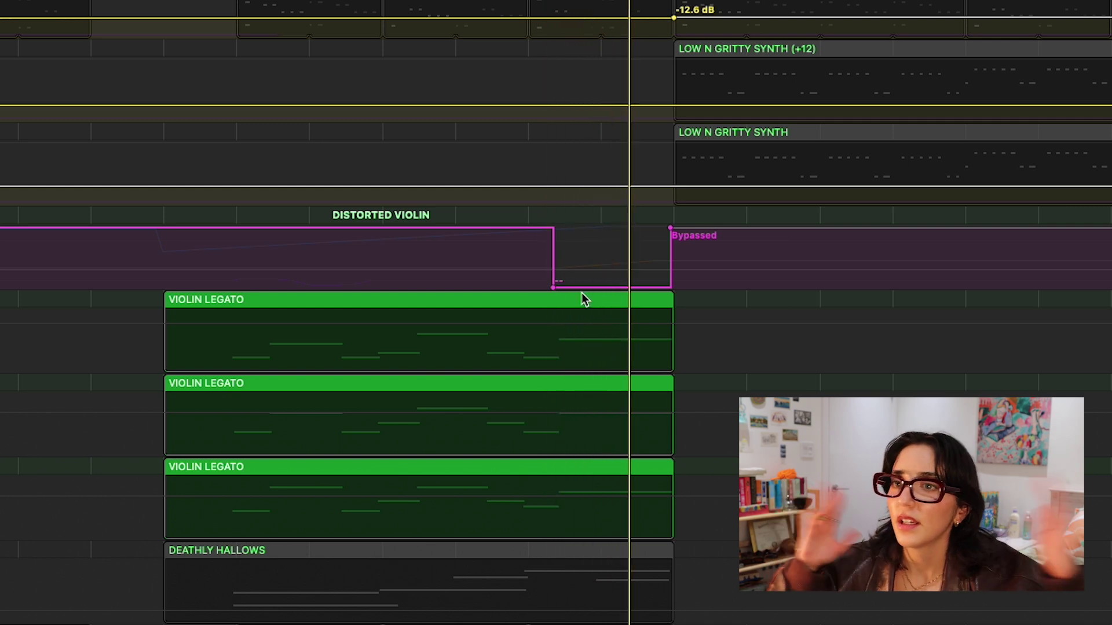
Stop playback and view the Channel EQ high shelf automation on the DISTORTED VIOLIN stack, including the High Shelf Gain curve
key("space")
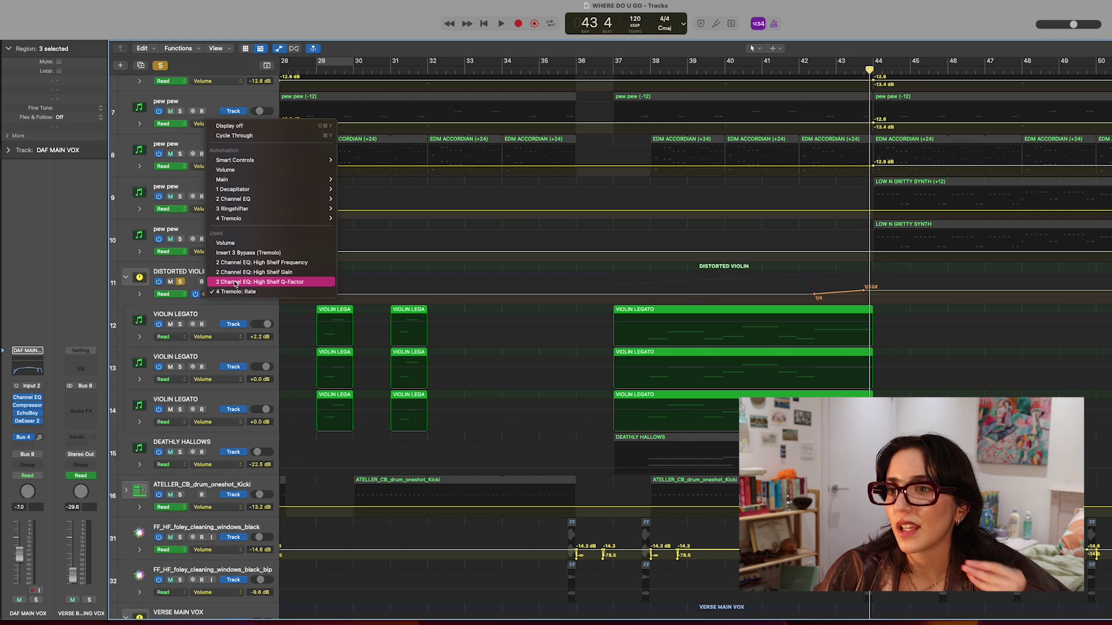
left_click(235, 272)
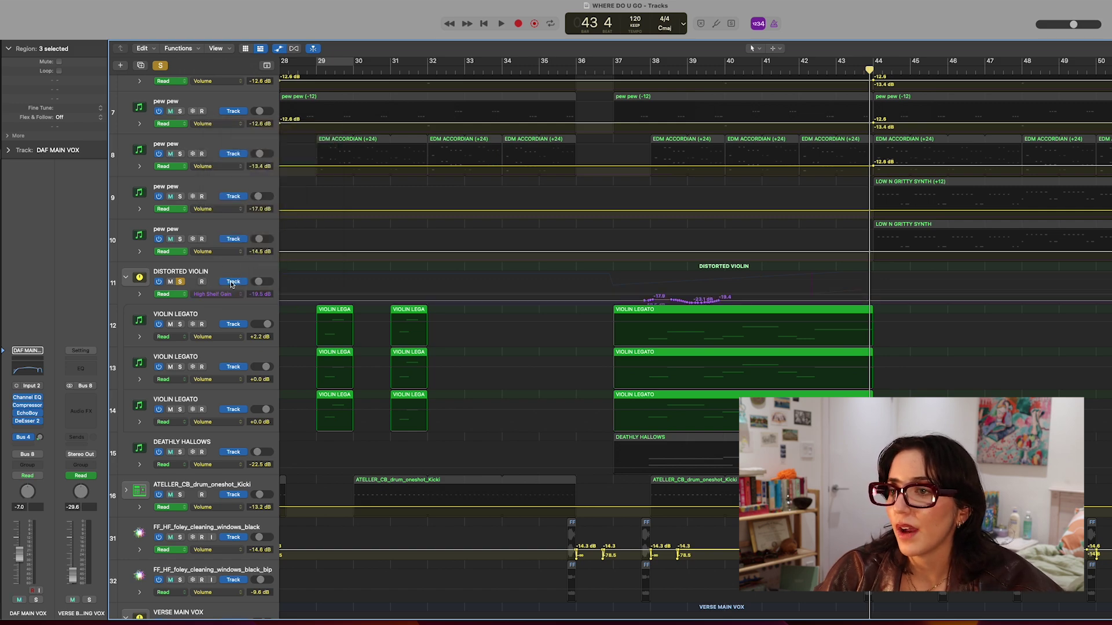
left_click(231, 294)
left_click(252, 283)
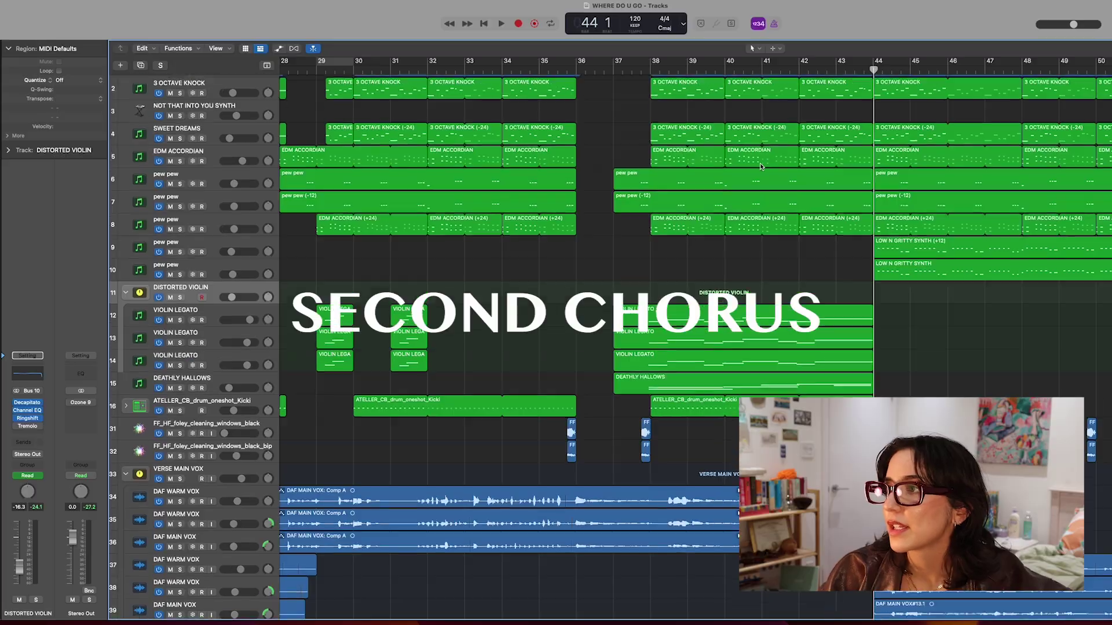
Play the second chorus in the full mix from bar 44, and solo the two LOW N GRITTY SYNTH tracks
key("space")
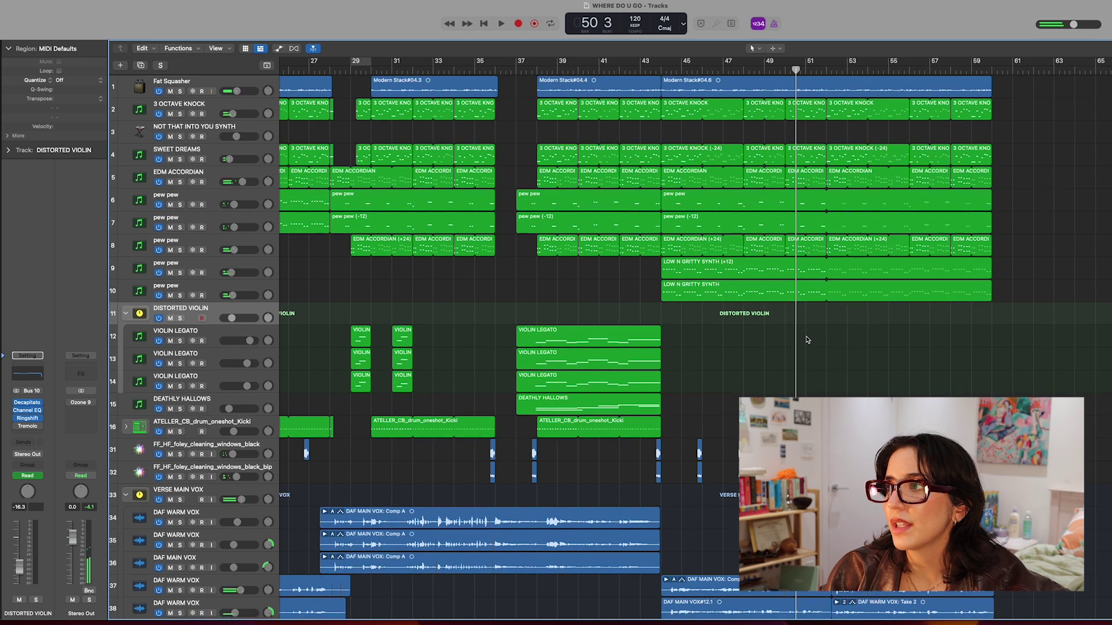
scroll(715, 313, "left", 3)
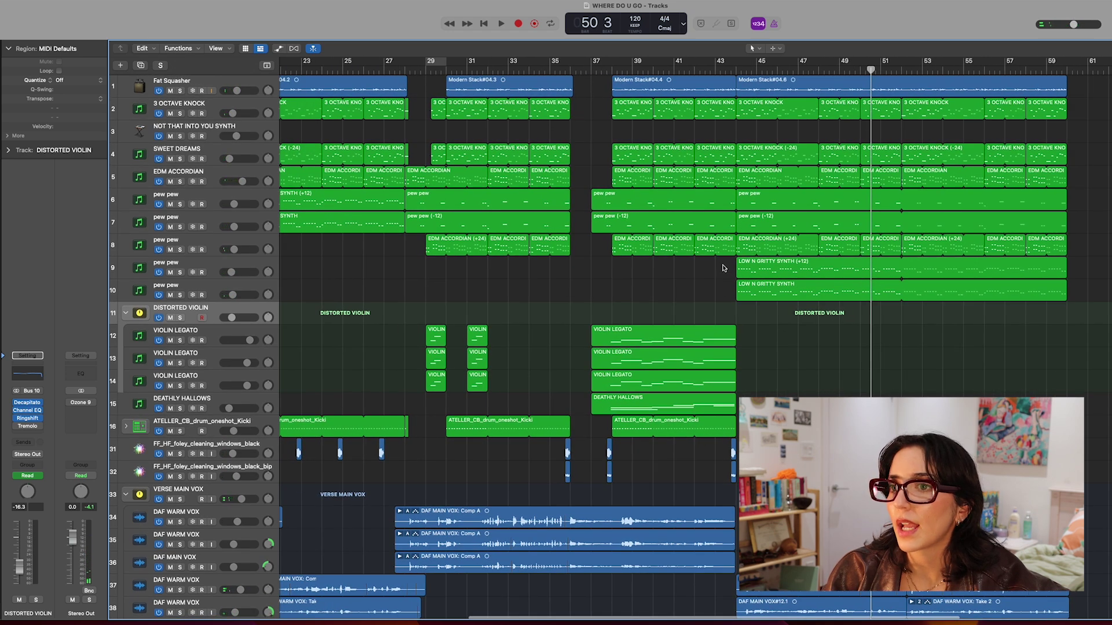
left_click(180, 273)
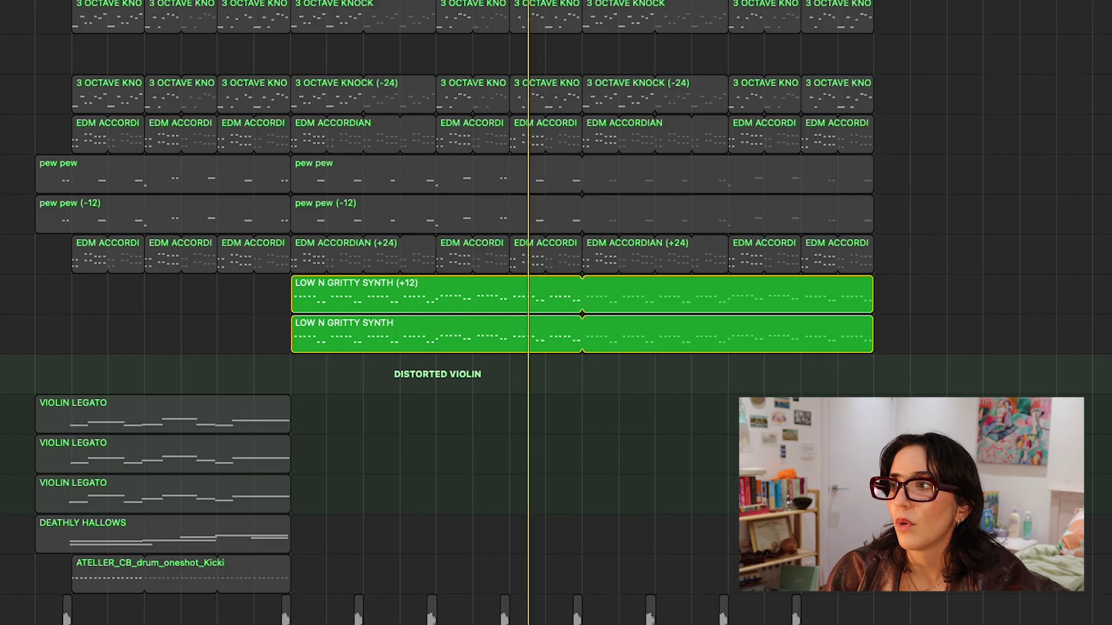
left_click_drag(0, 294, 0, 175)
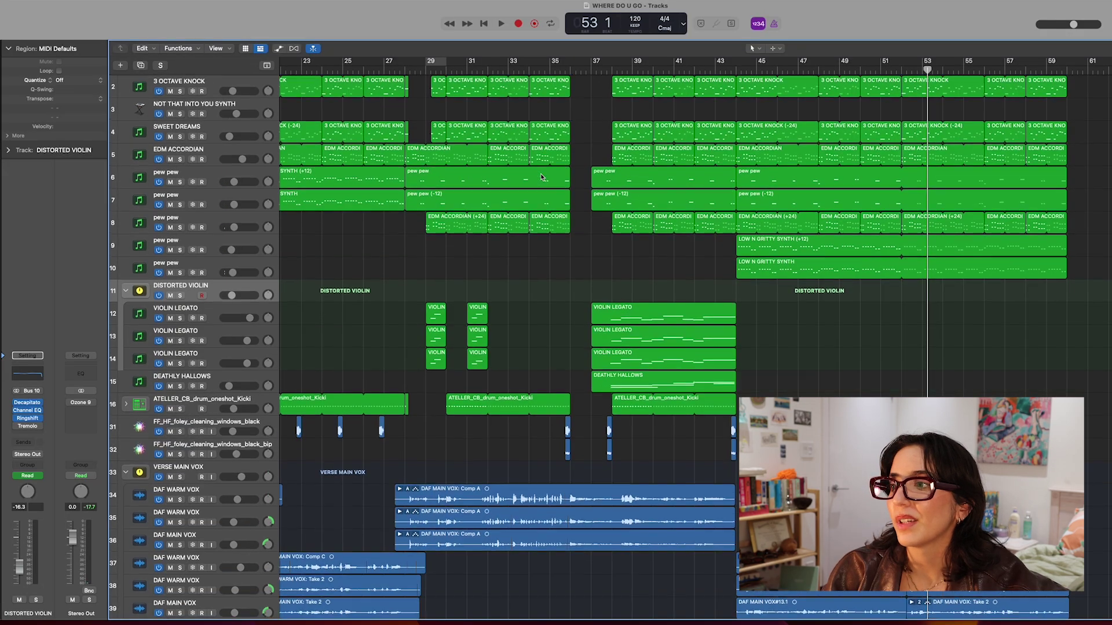
Solo the three chorus lead vocal tracks 37 to 39, play them in the second chorus, and clear the solos
scroll(541, 177, "down", 20)
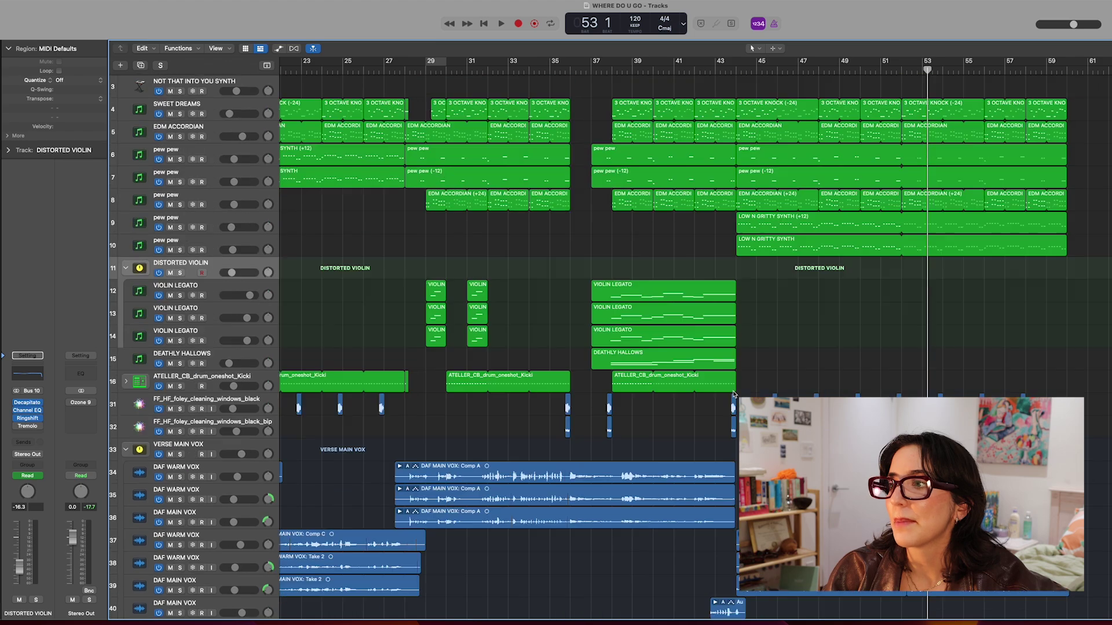
scroll(733, 393, "up", 20)
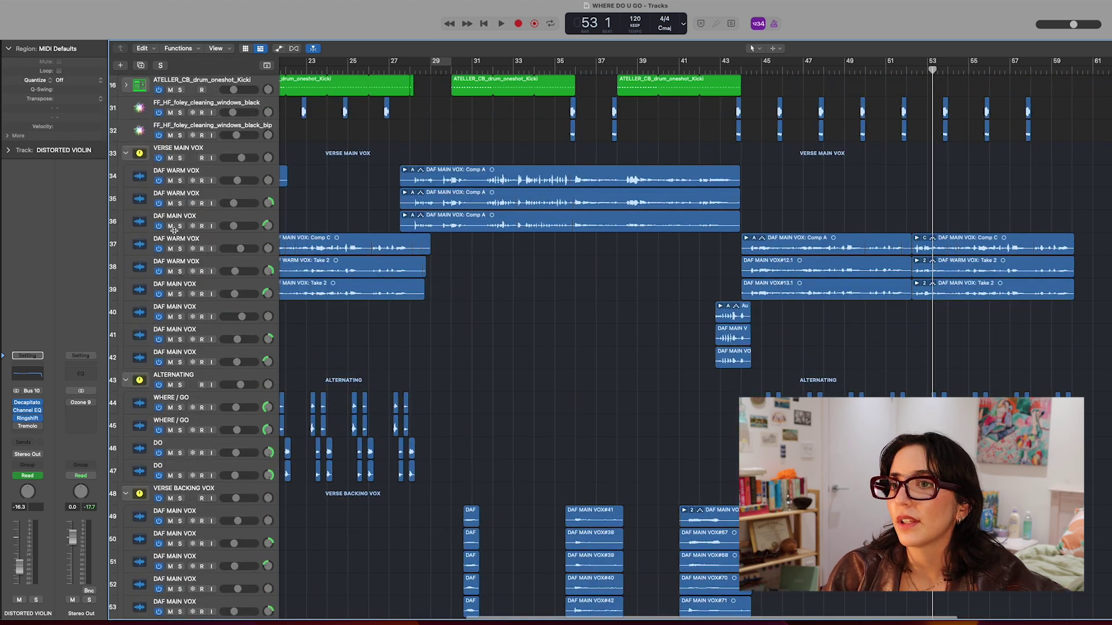
left_click_drag(179, 249, 181, 293)
left_click(750, 72)
key("space")
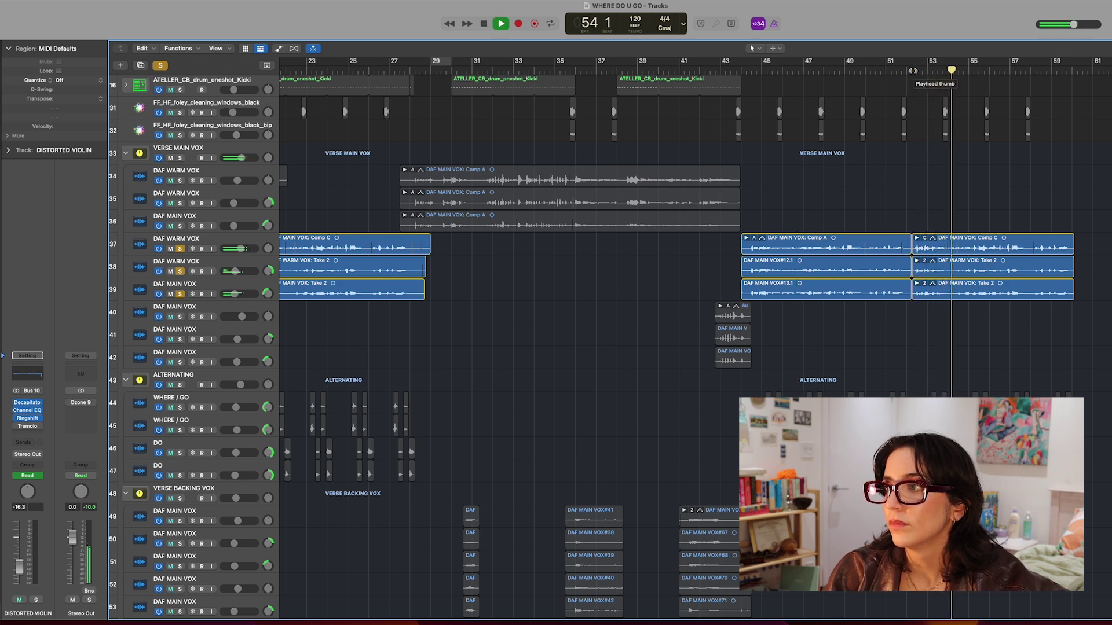
left_click(760, 72)
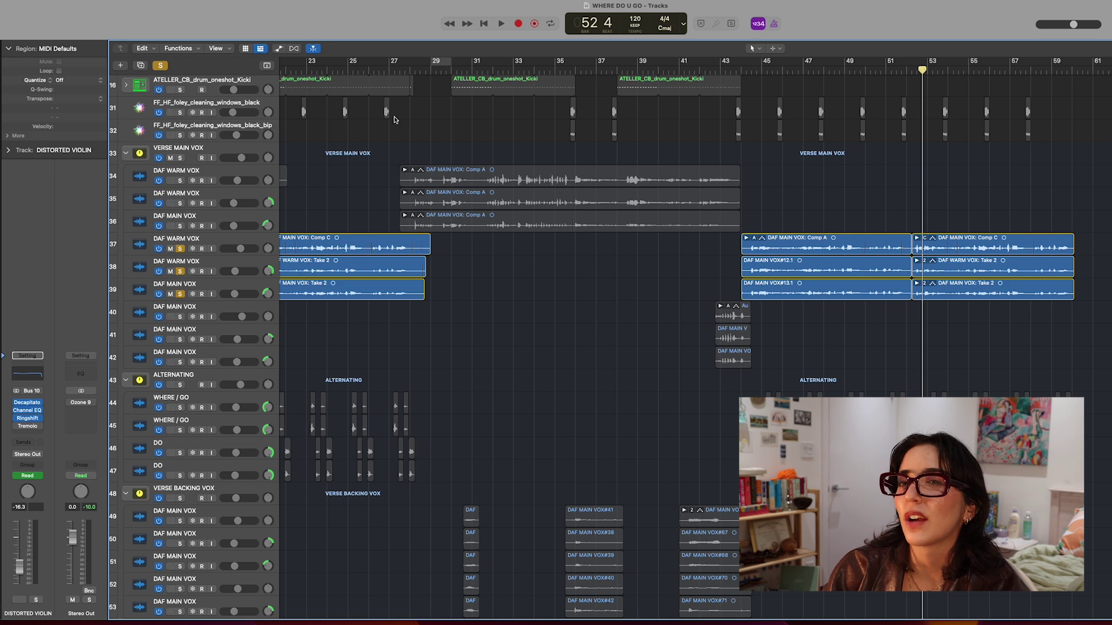
left_click(164, 64)
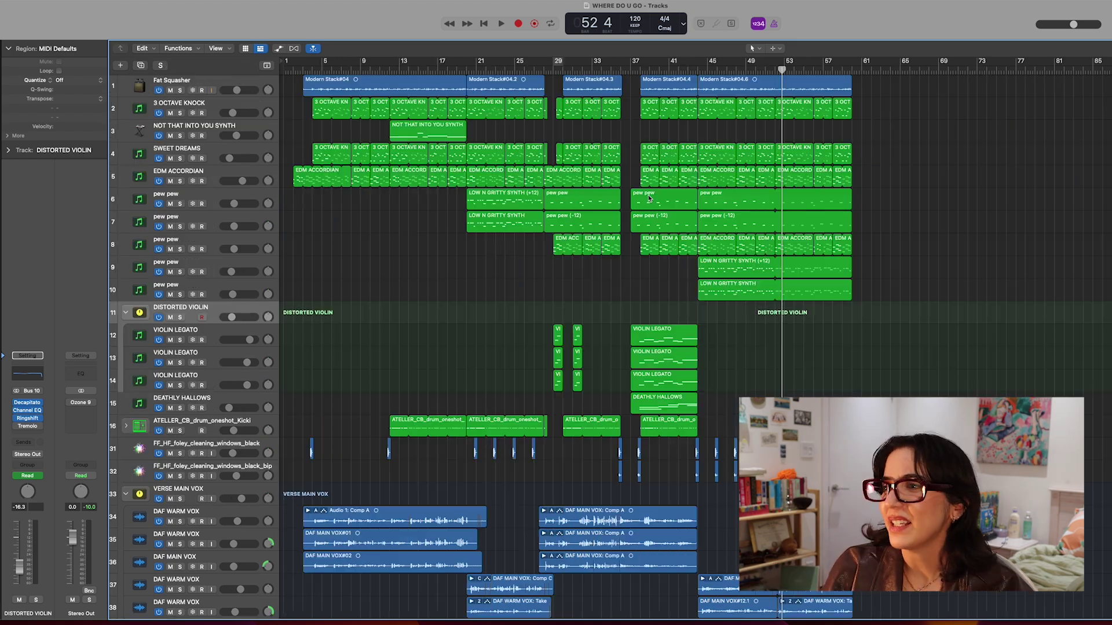
Collapse the DISTORTED VIOLIN, VERSE MAIN VOX, ALTERNATING, VERSE BACKING VOX, CHORUS BACKING VOX, YELLING VOX and TREMOLO VOX stacks
scroll(650, 199, "down", 12)
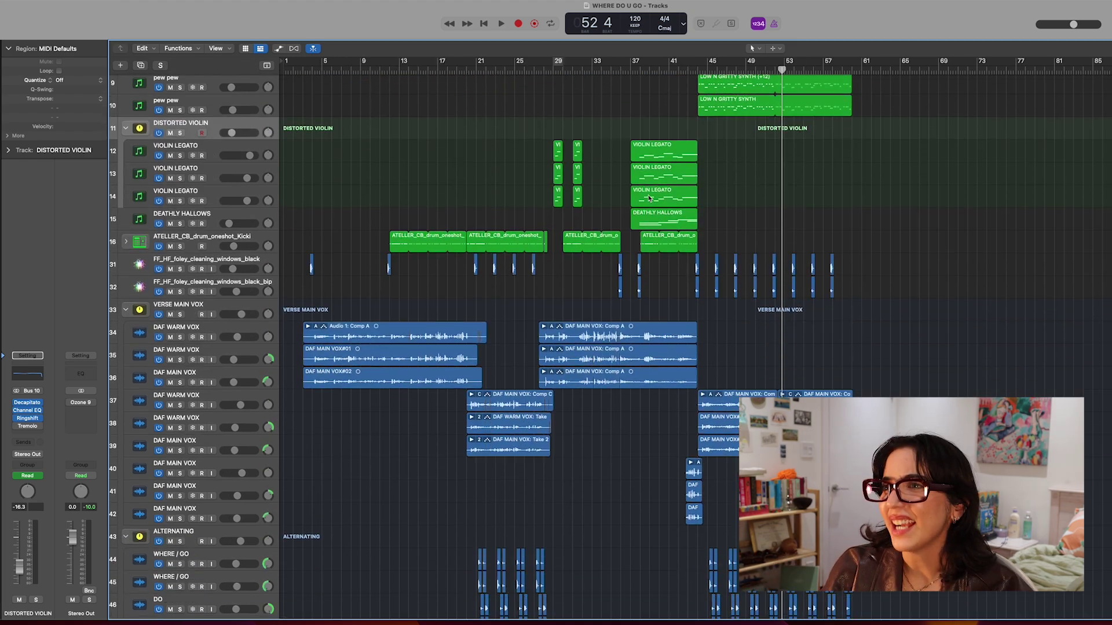
scroll(650, 199, "down", 10)
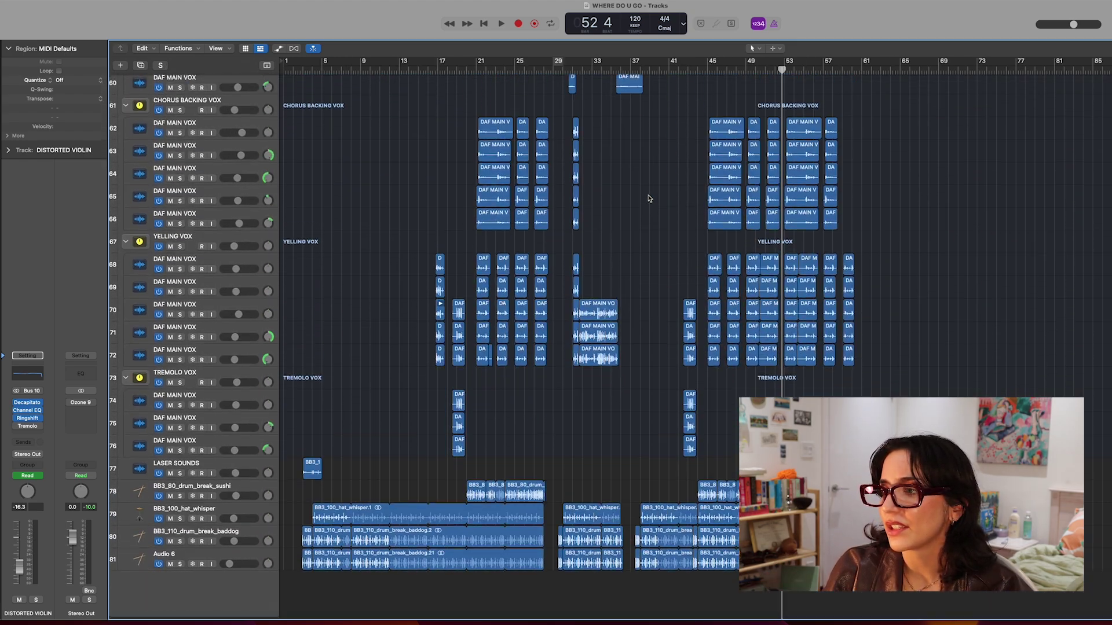
scroll(654, 197, "up", 20)
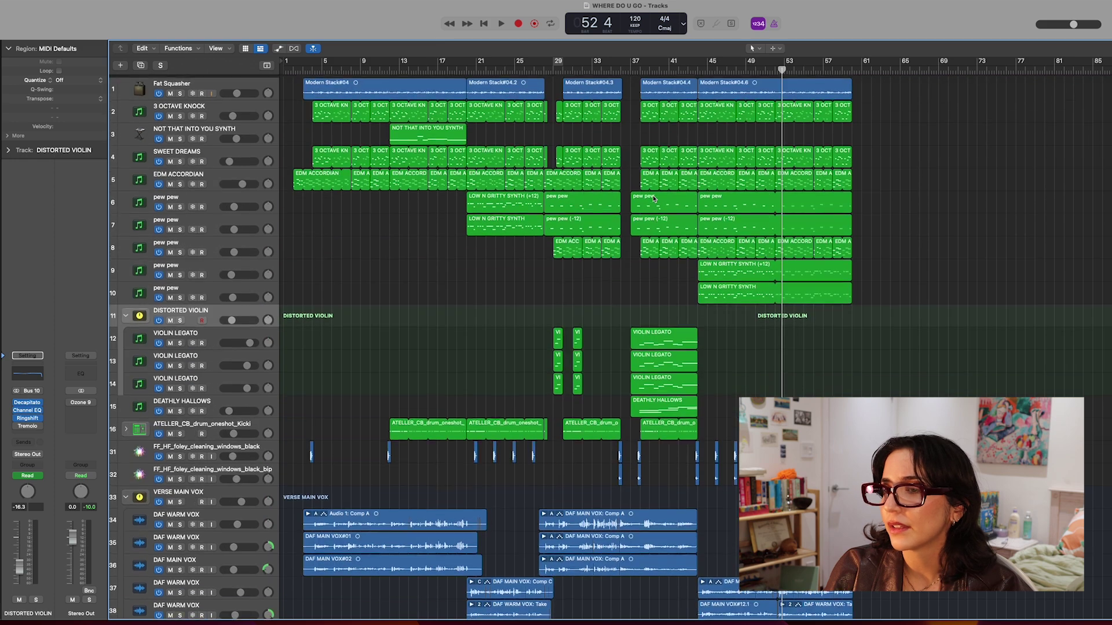
left_click(124, 313)
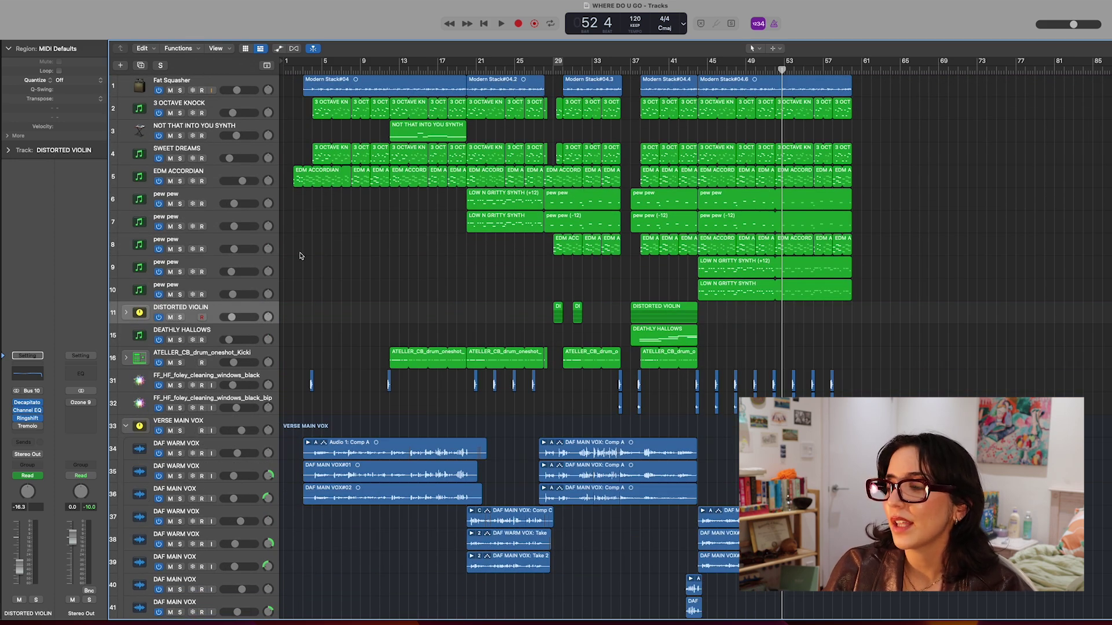
left_click(125, 428)
left_click(126, 450)
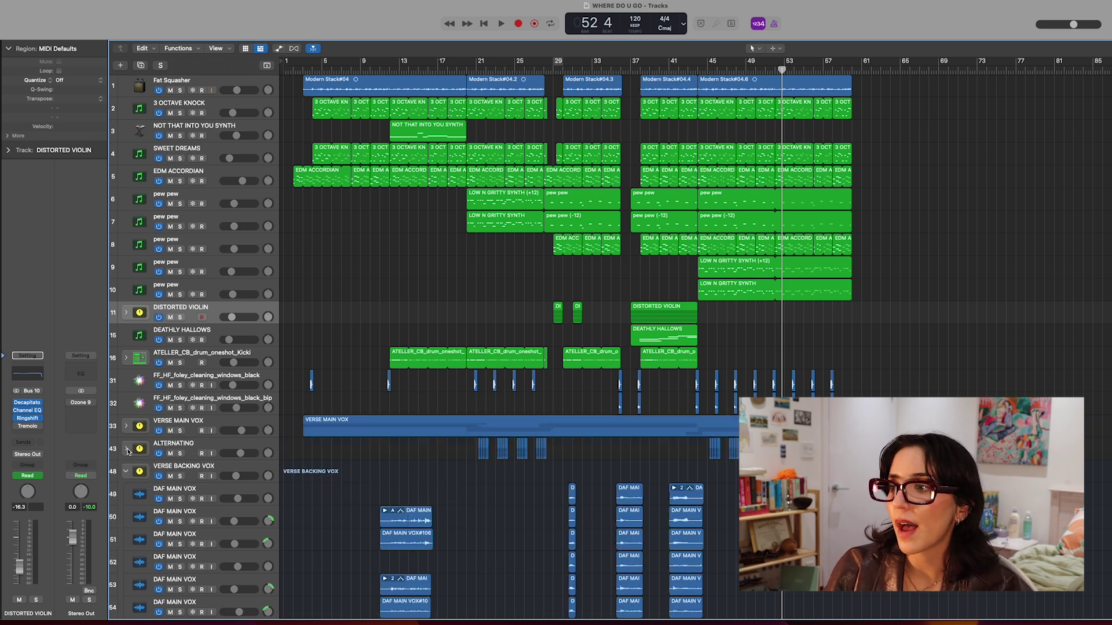
left_click(125, 471)
left_click(126, 494)
left_click(126, 517)
left_click(126, 539)
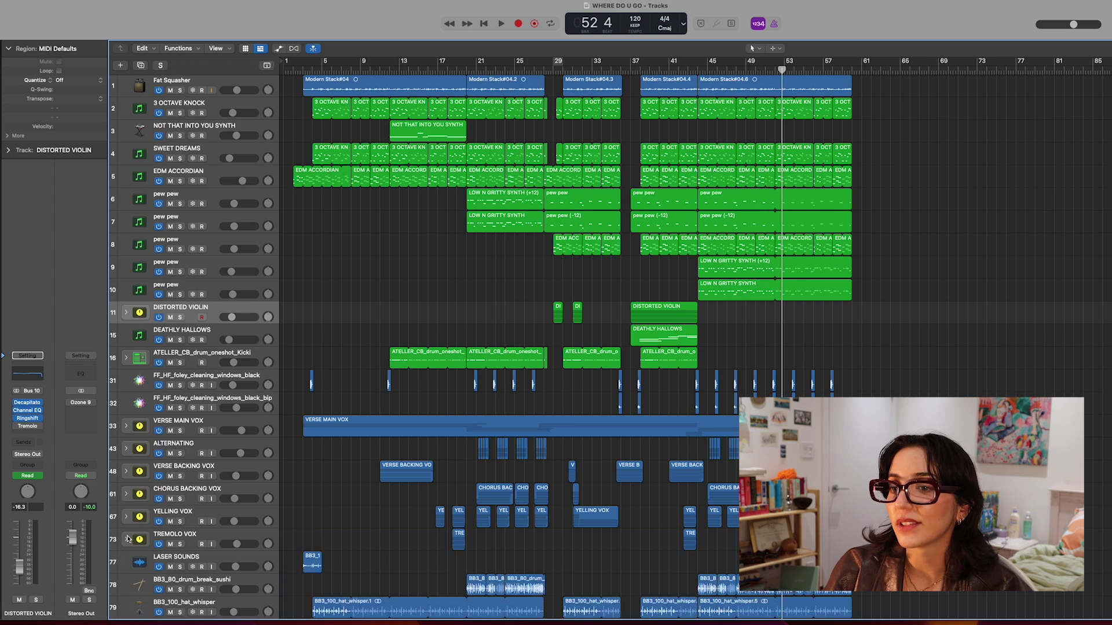
scroll(151, 442, "down", 2)
scroll(150, 584, "up", 2)
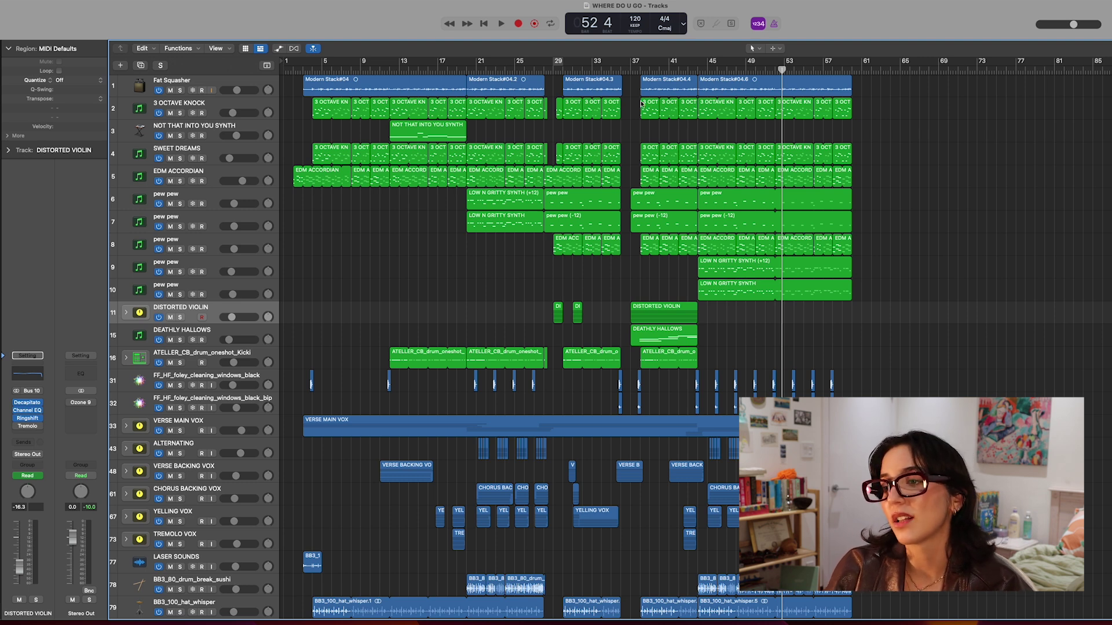
scroll(641, 104, "down", 4)
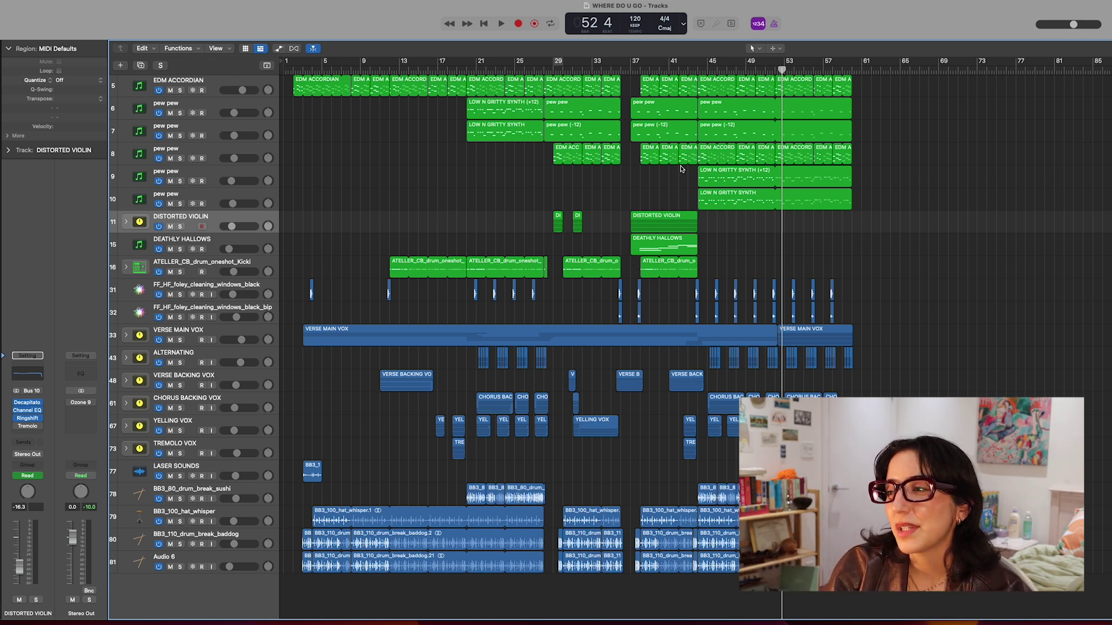
scroll(695, 222, "up", 4)
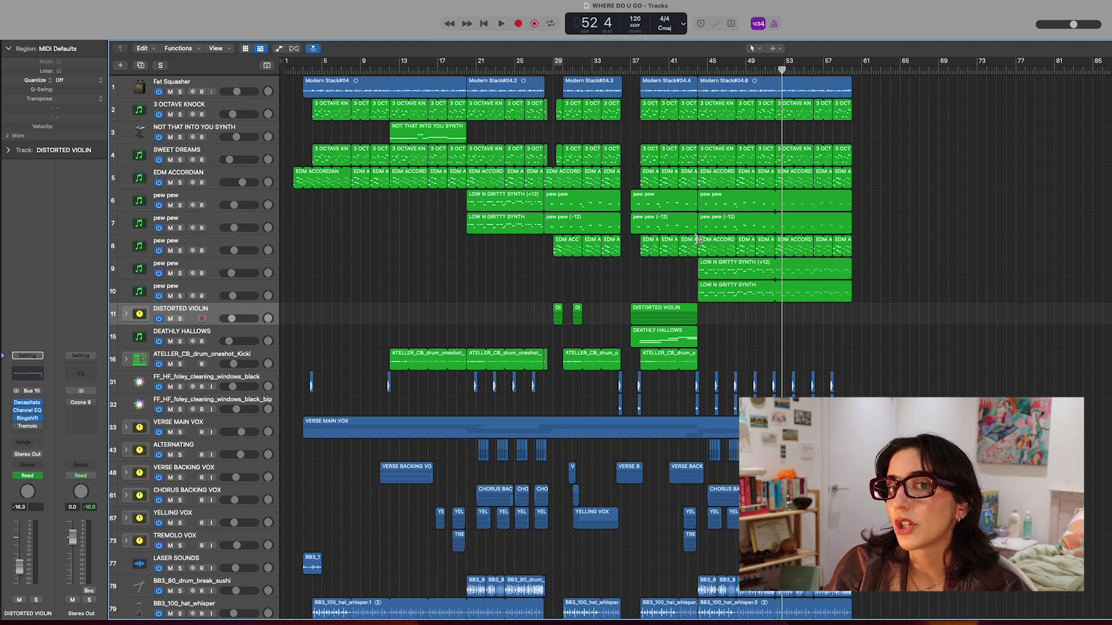
scroll(700, 239, "down", 1)
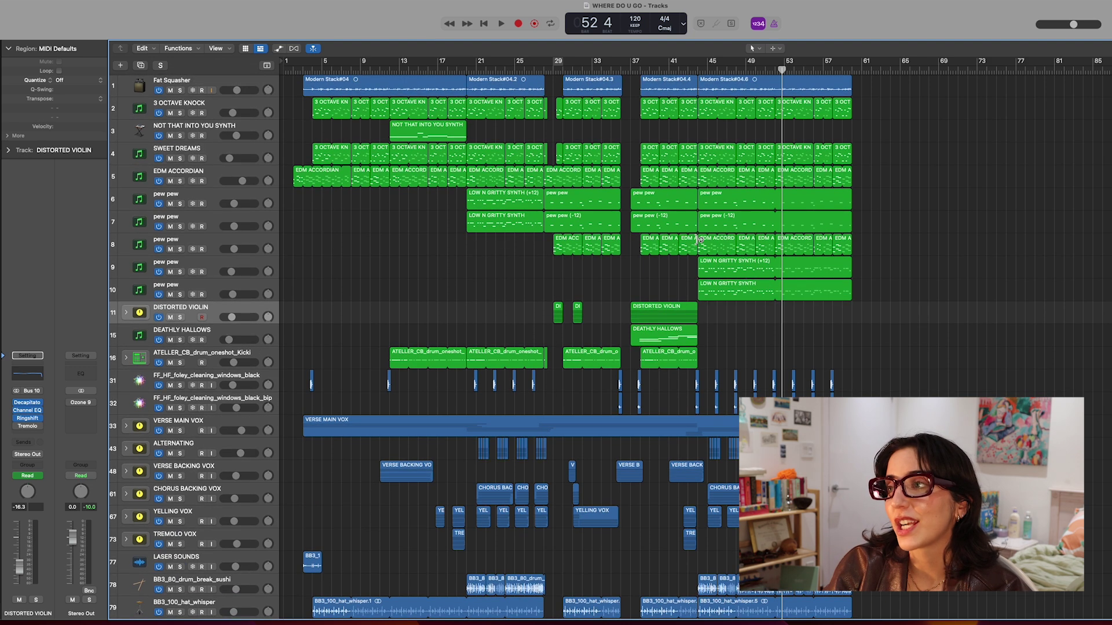